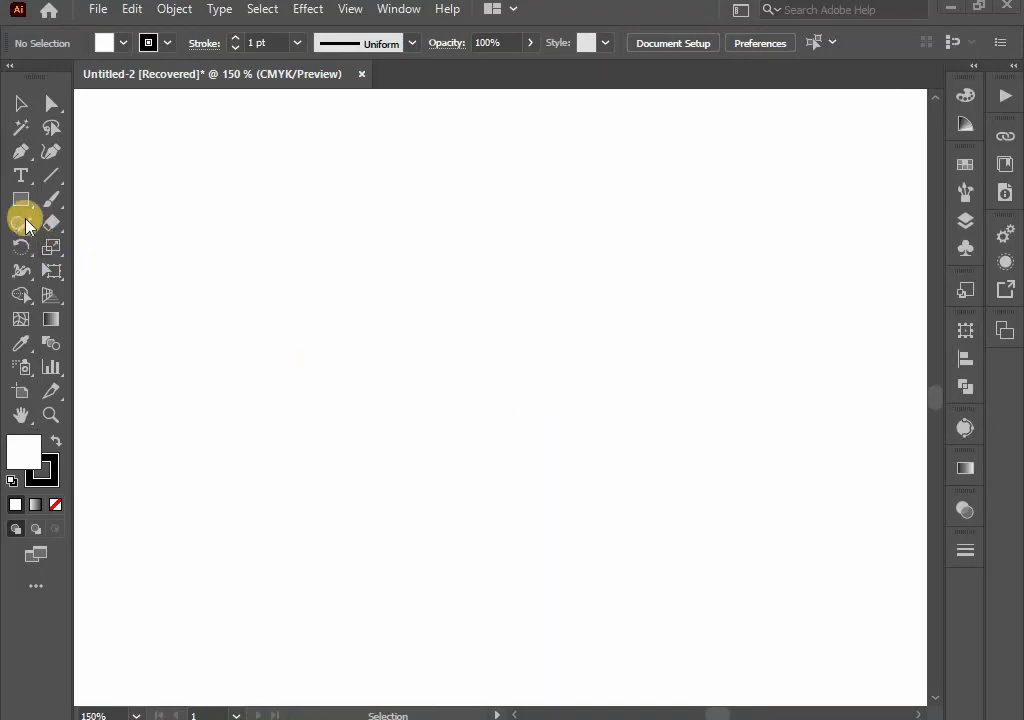
Step: Draw a large circle on the artboard and set its fill to None
{"action": "mouse_move", "coordinate": [22, 200]}
{"action": "left_mouse_down"}
{"action": "mouse_move", "coordinate": [193, 297]}
{"action": "mouse_move", "coordinate": [150, 247]}
{"action": "left_mouse_up"}
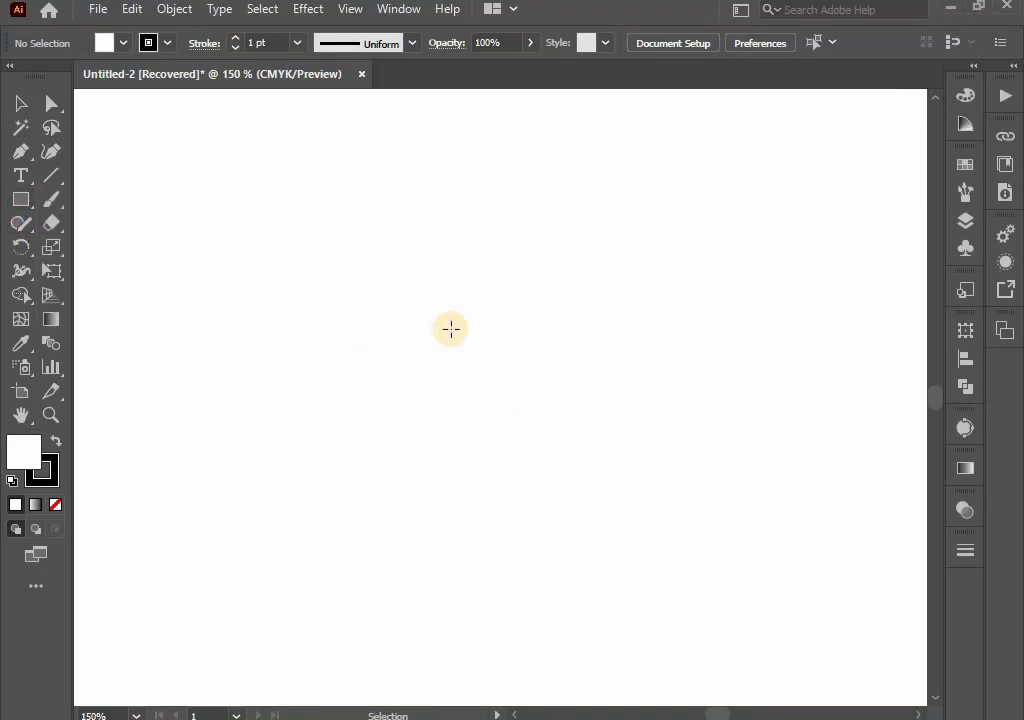
{"action": "left_click_drag", "start_coordinate": [451, 409], "coordinate": [575, 479]}
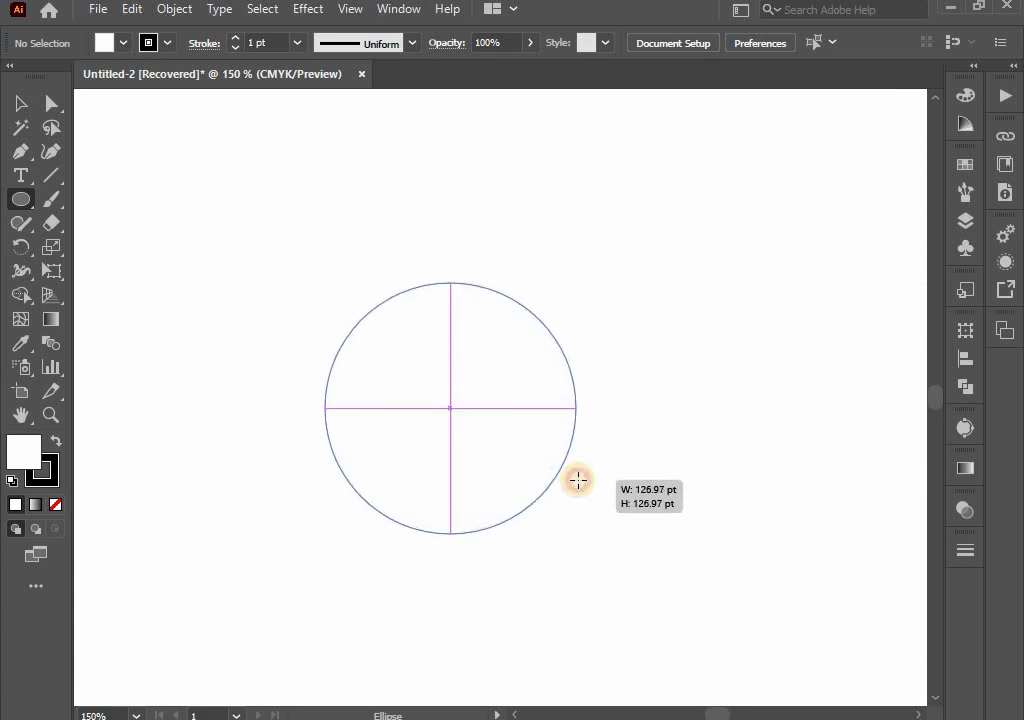
{"action": "left_click_drag", "start_coordinate": [575, 479], "coordinate": [578, 480]}
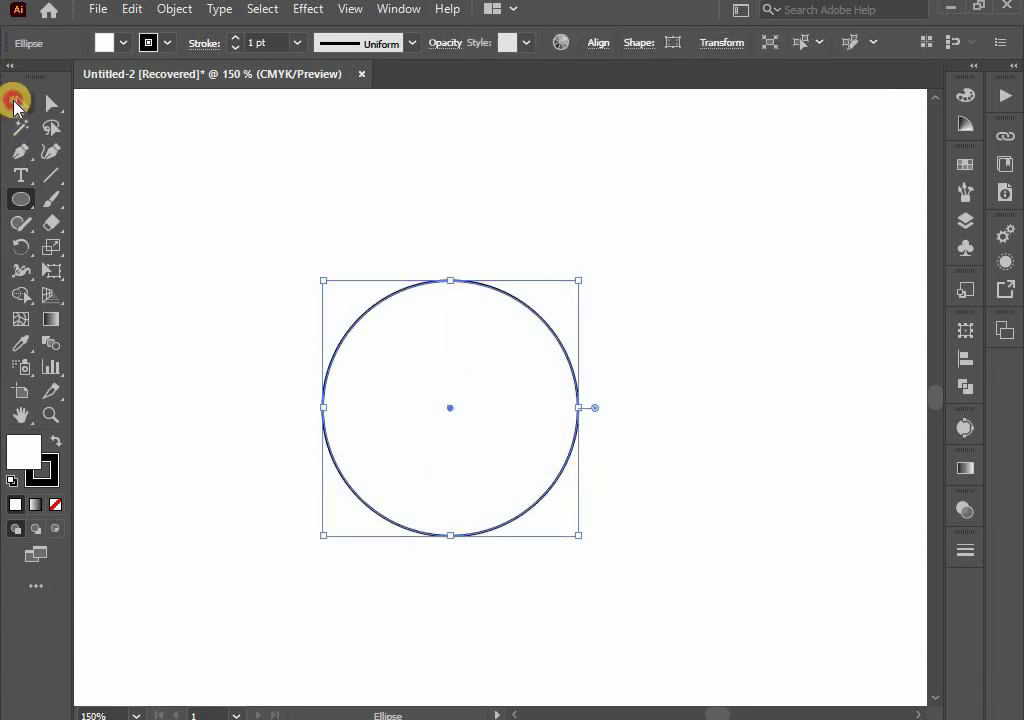
{"action": "left_click", "coordinate": [15, 103]}
{"action": "left_click", "coordinate": [124, 44]}
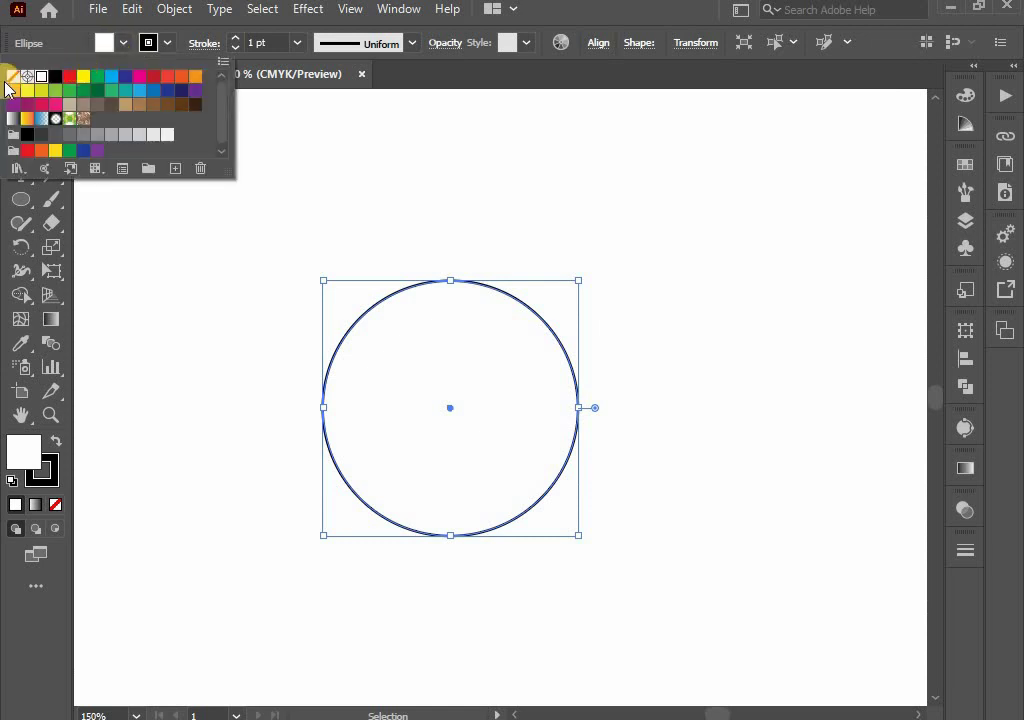
{"action": "left_click", "coordinate": [12, 76]}
{"action": "left_click", "coordinate": [181, 320]}
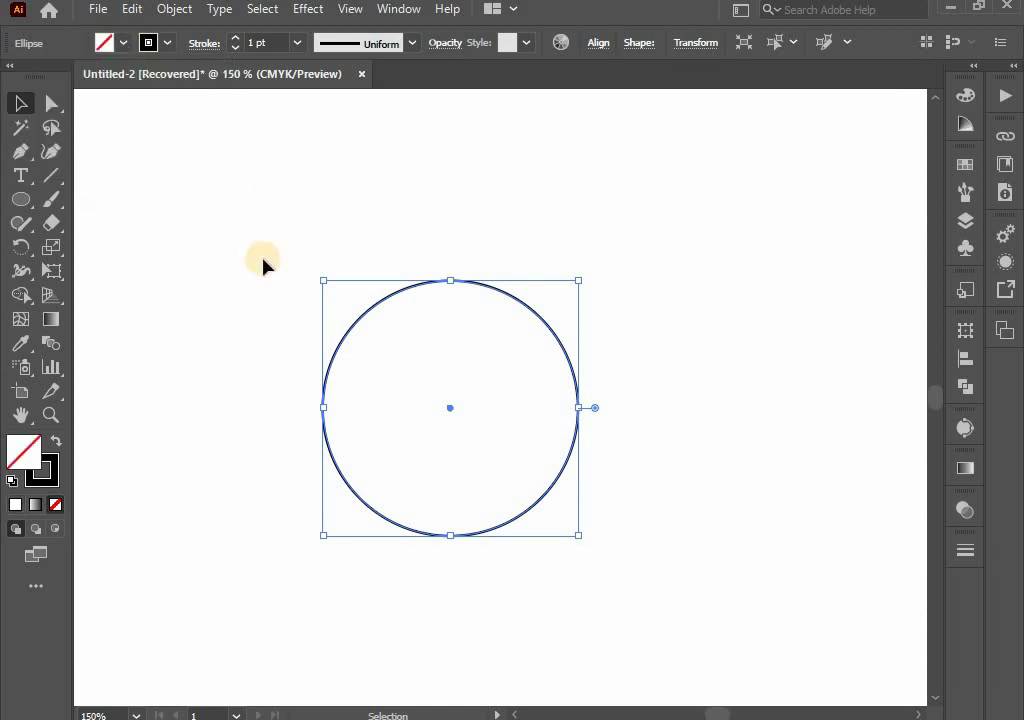
Step: Paste a copy of the circle in front and shrink it to about 71.39 pt inside the original
{"action": "left_click_drag", "start_coordinate": [265, 265], "coordinate": [441, 427]}
{"action": "left_click", "coordinate": [127, 12]}
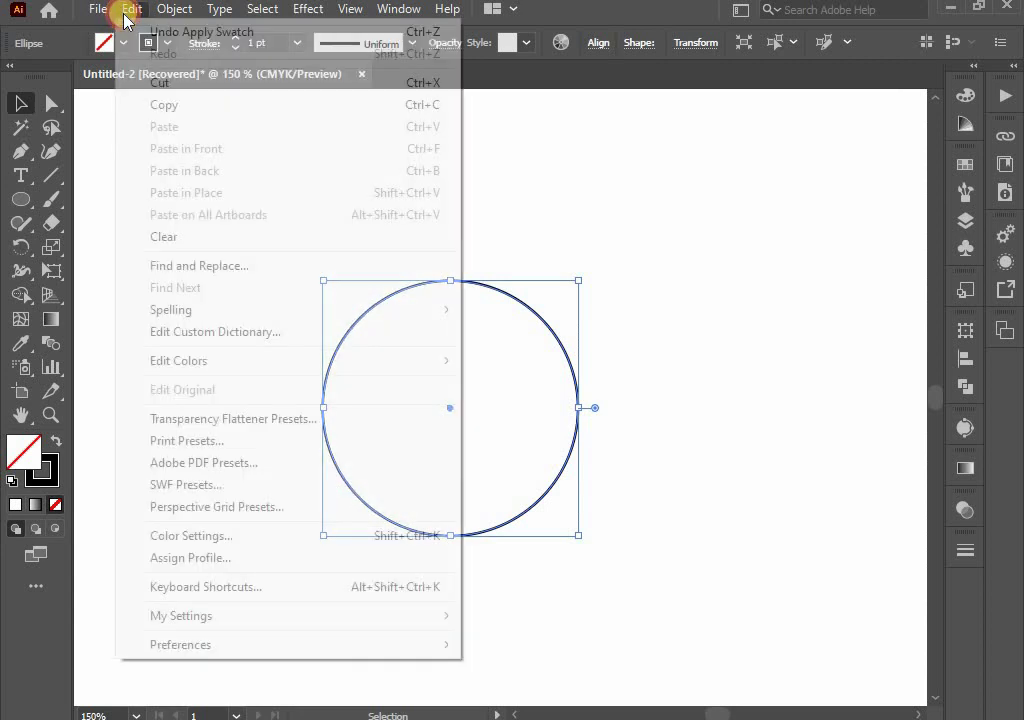
{"action": "left_click", "coordinate": [152, 105]}
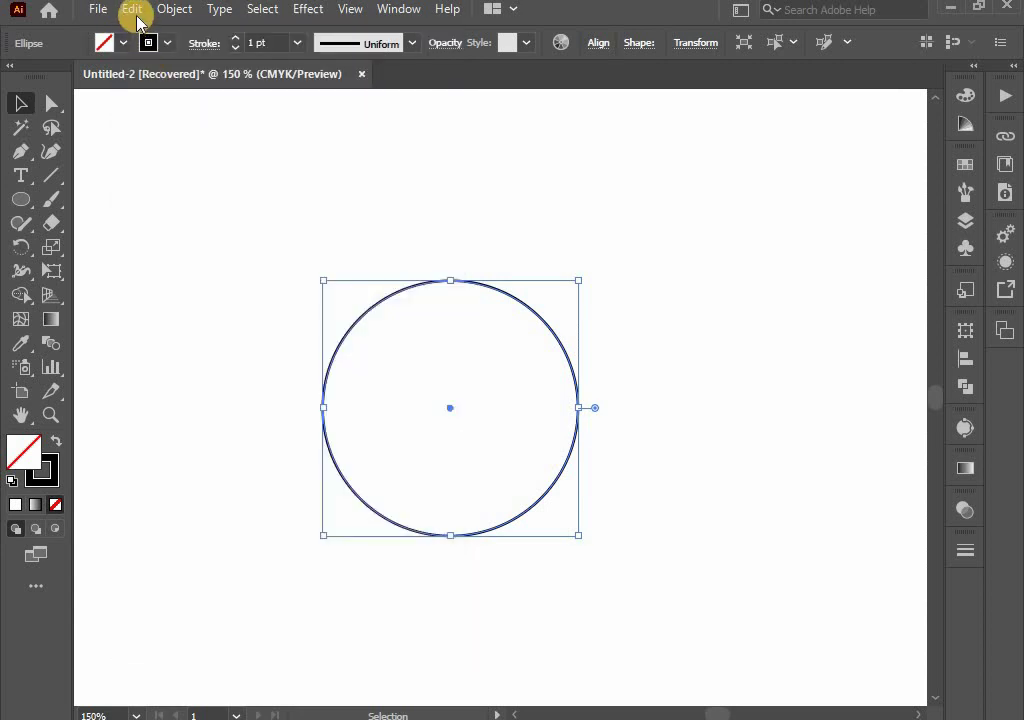
{"action": "left_click", "coordinate": [133, 10]}
{"action": "left_click", "coordinate": [183, 149]}
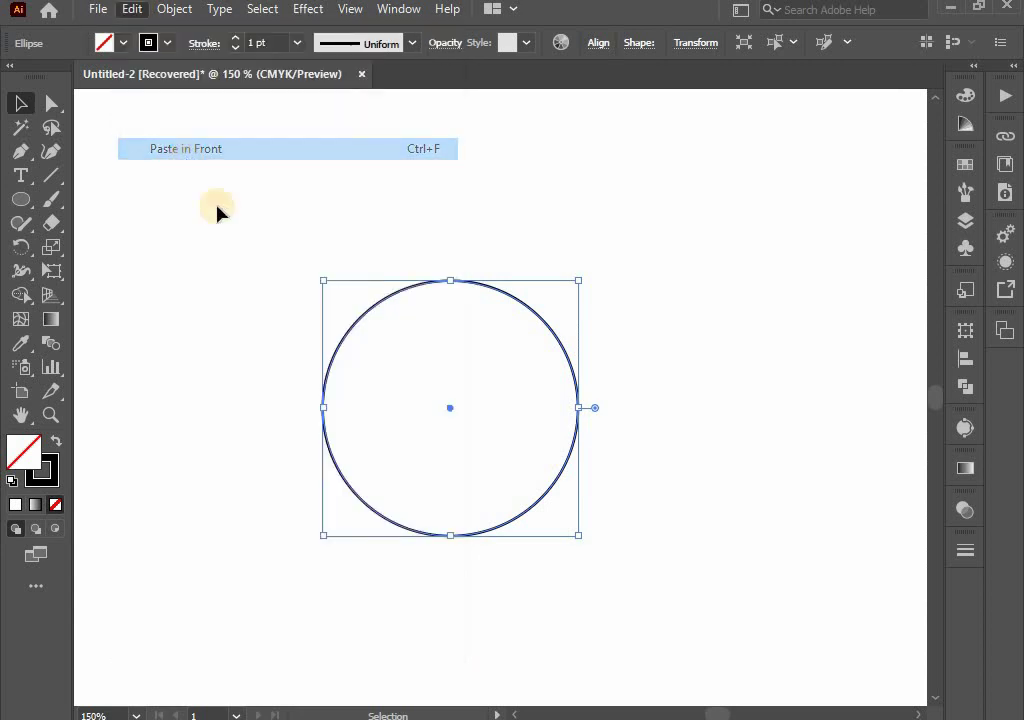
{"action": "left_click_drag", "start_coordinate": [578, 412], "coordinate": [522, 412]}
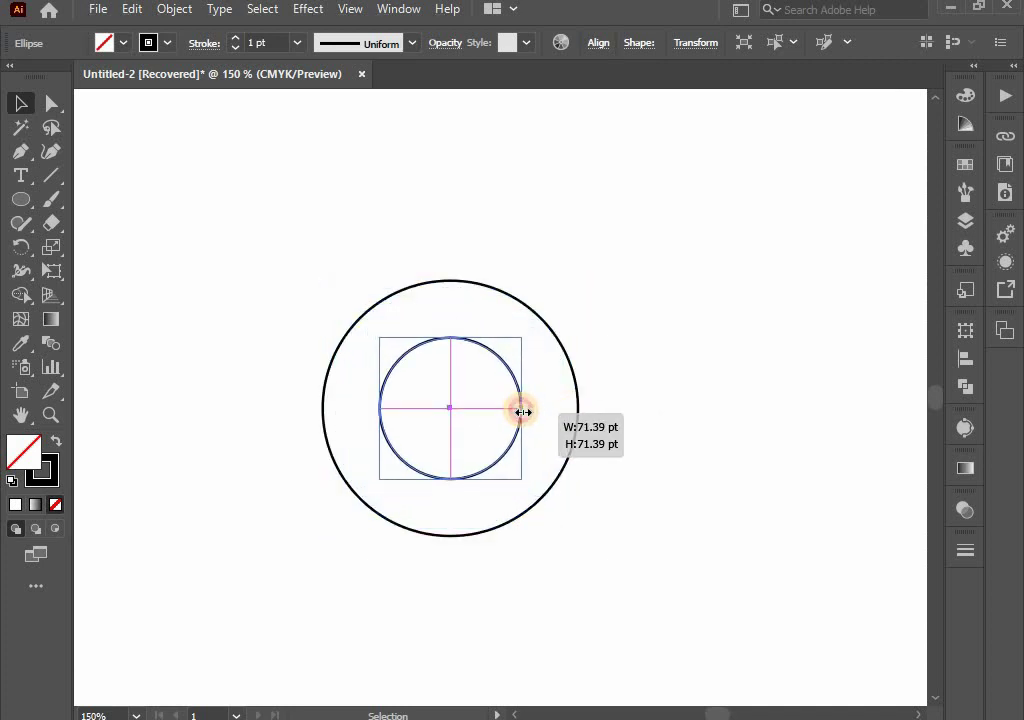
{"action": "left_click", "coordinate": [633, 533]}
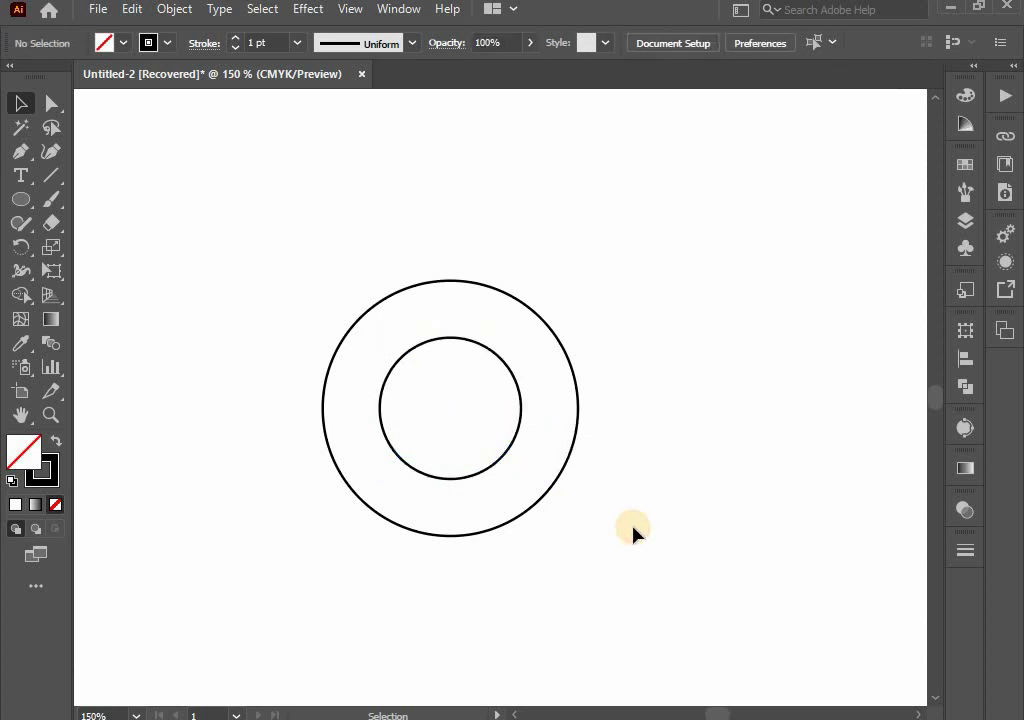
Step: Paste a copy of the outer circle in front and shrink it to 102.57 pt against the left edge
{"action": "left_click", "coordinate": [560, 477]}
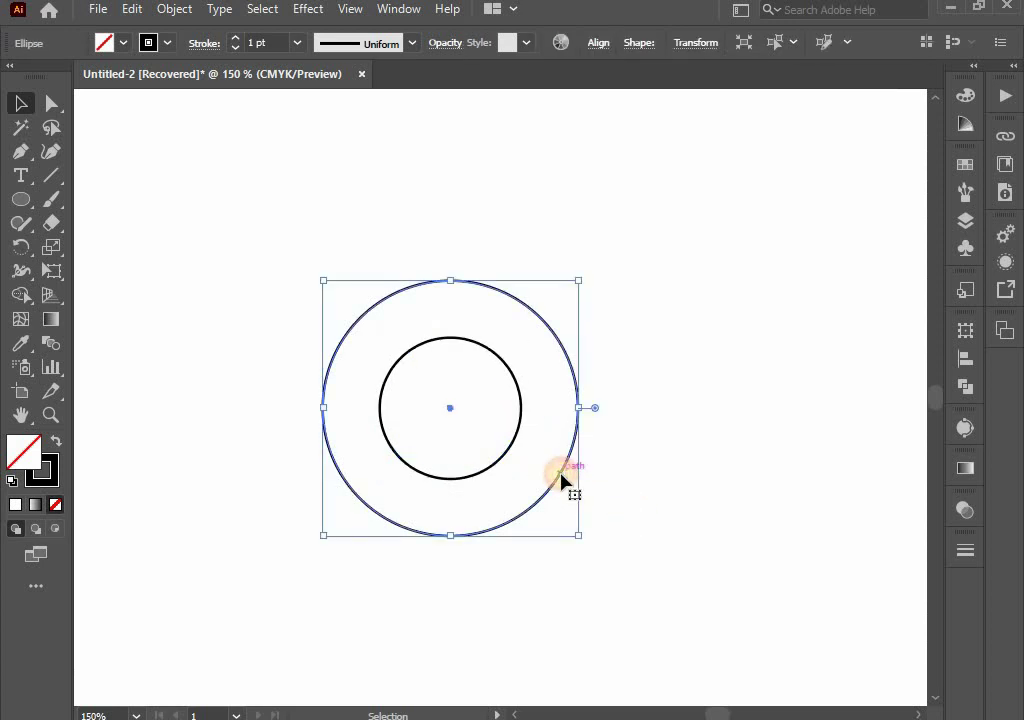
{"action": "left_click", "coordinate": [130, 10]}
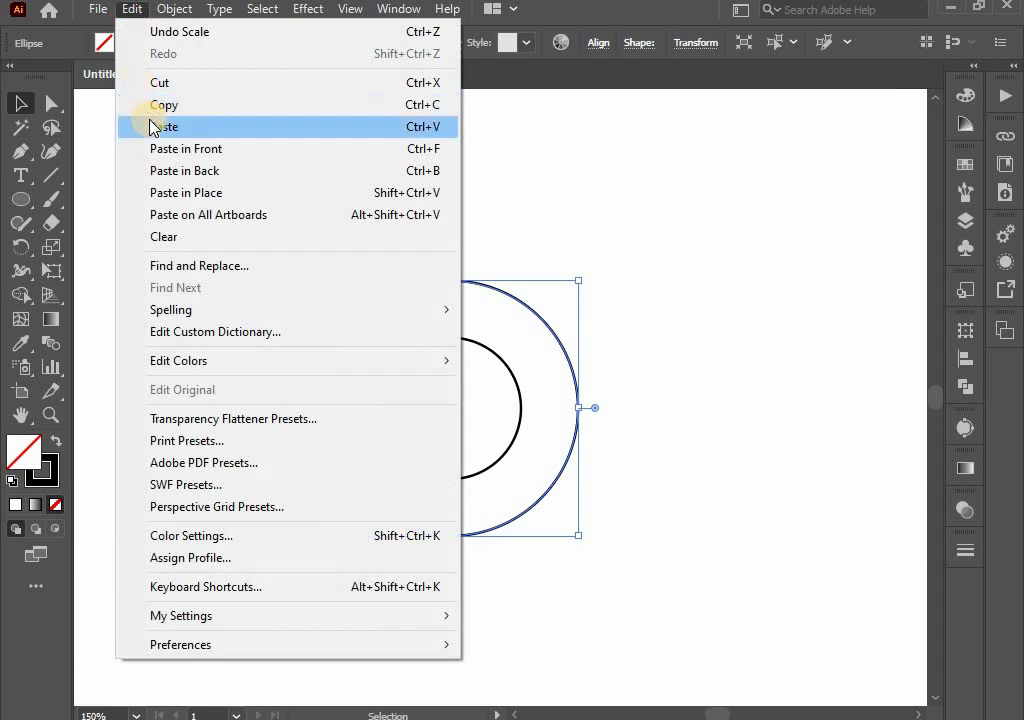
{"action": "left_click", "coordinate": [155, 102]}
{"action": "left_click", "coordinate": [131, 9]}
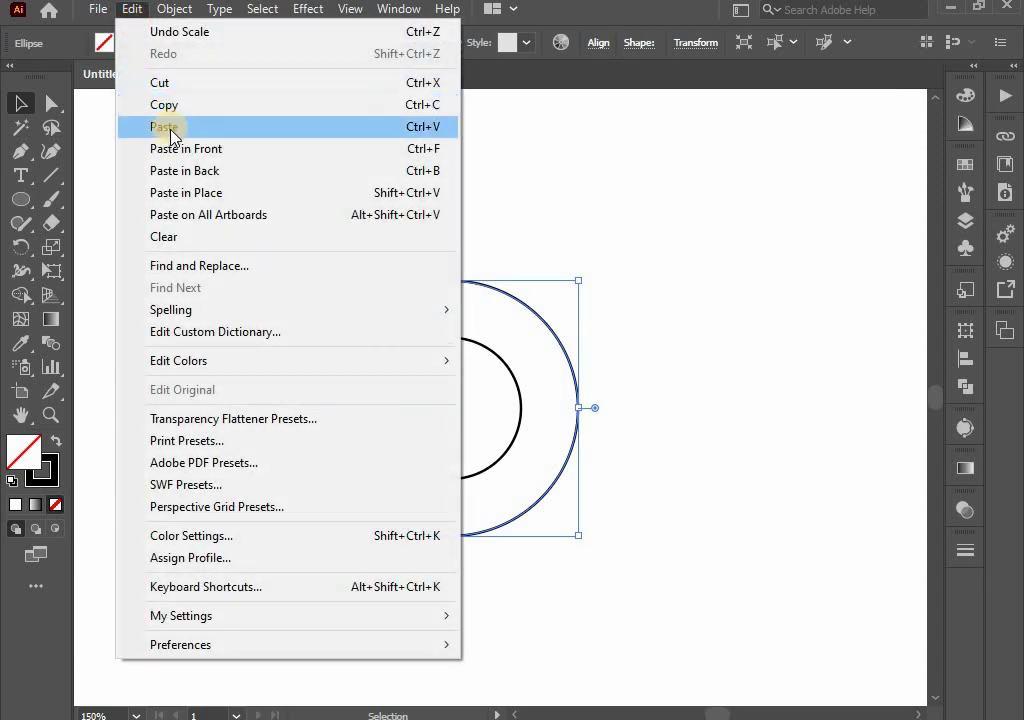
{"action": "left_click", "coordinate": [121, 149]}
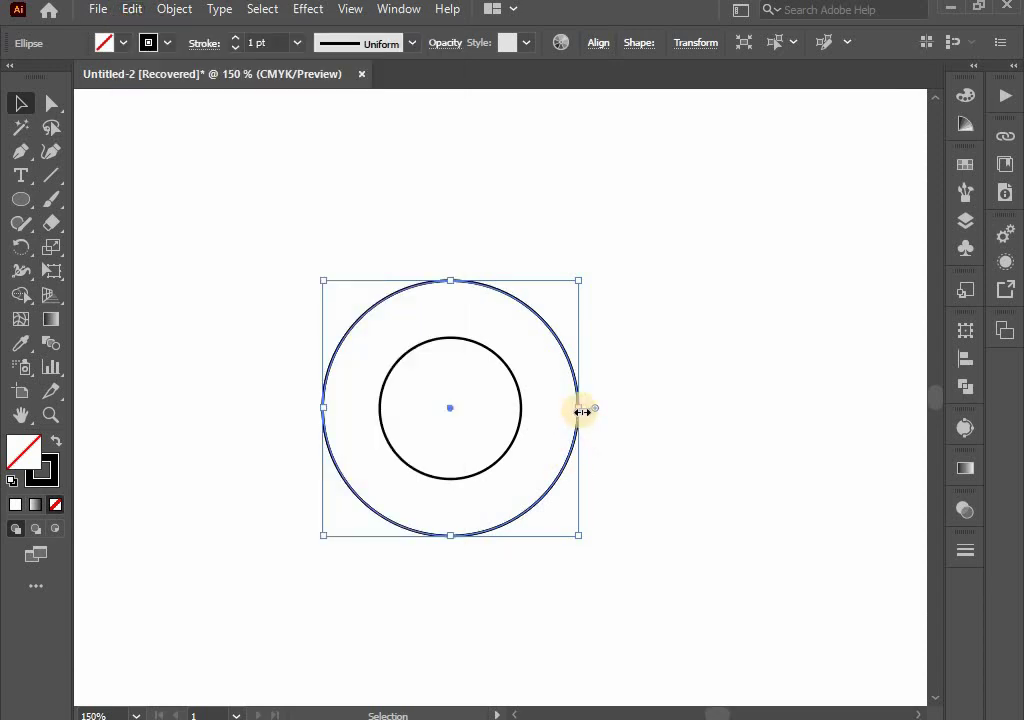
{"action": "left_click_drag", "start_coordinate": [582, 411], "coordinate": [521, 409]}
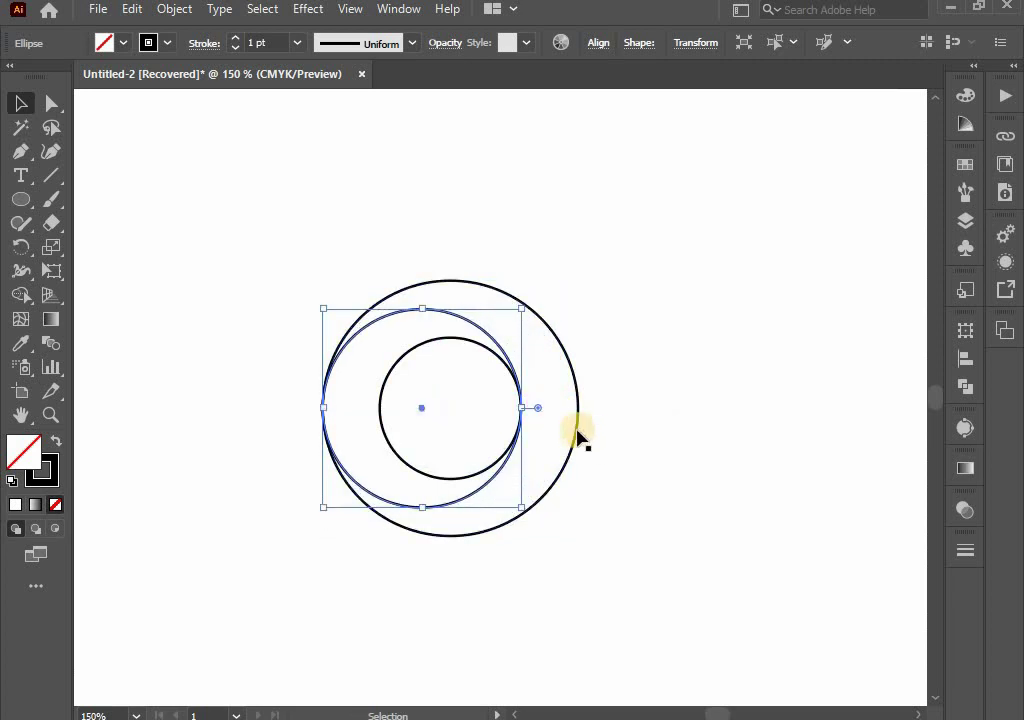
Step: Paste another outer-circle copy in front and shrink it against the right edge
{"action": "left_click", "coordinate": [577, 430]}
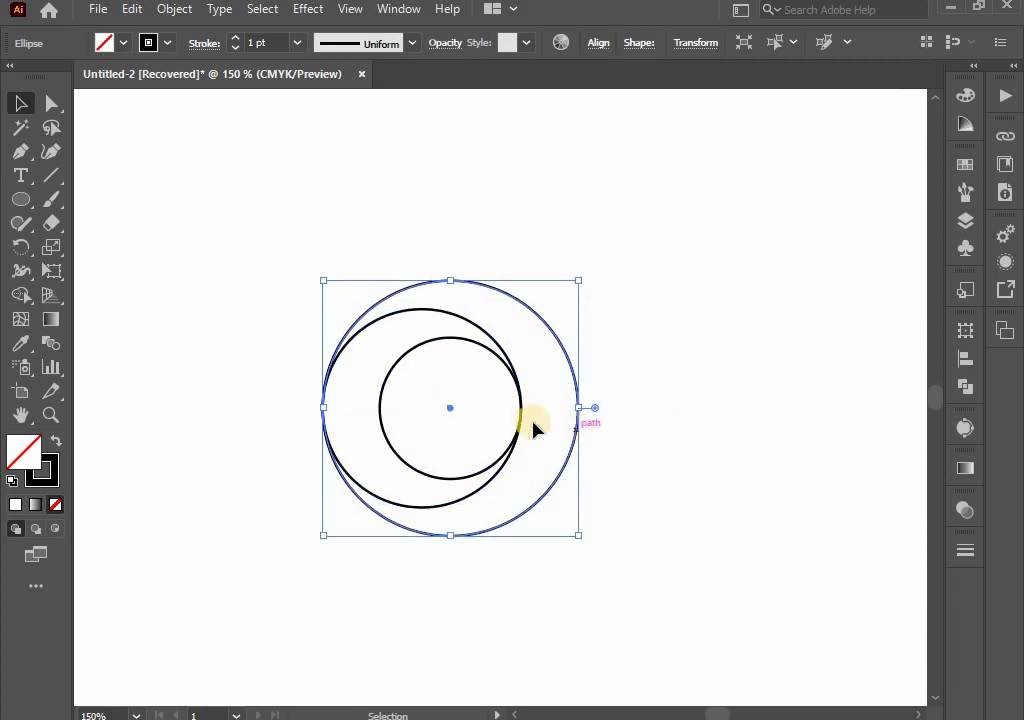
{"action": "left_click", "coordinate": [133, 14]}
{"action": "left_click", "coordinate": [163, 103]}
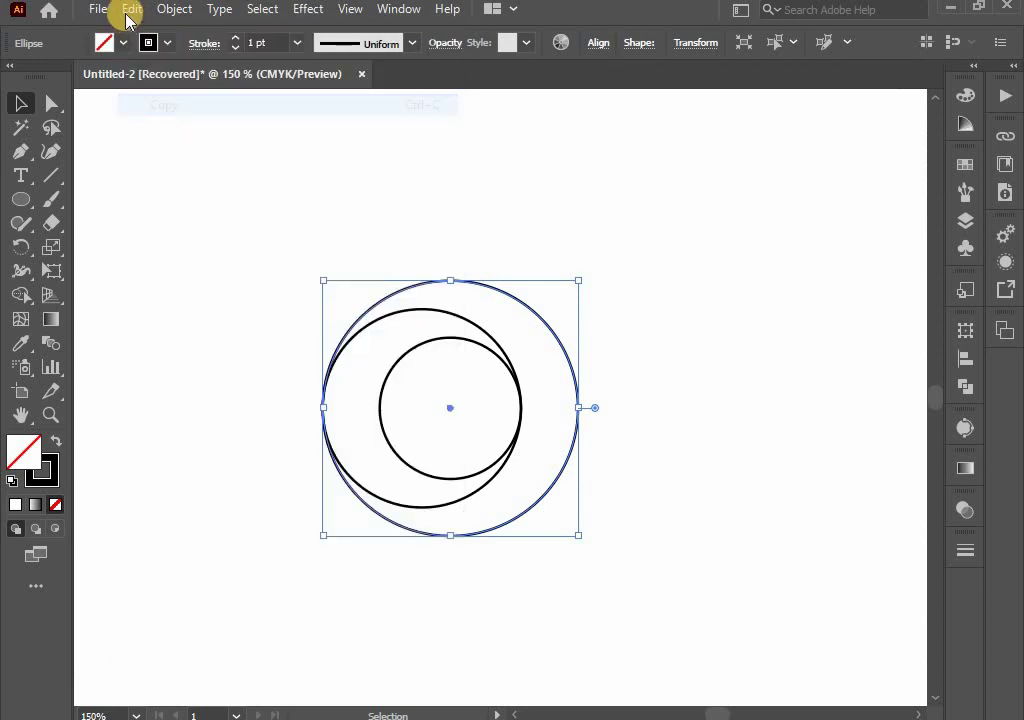
{"action": "left_click", "coordinate": [134, 12]}
{"action": "left_click", "coordinate": [168, 150]}
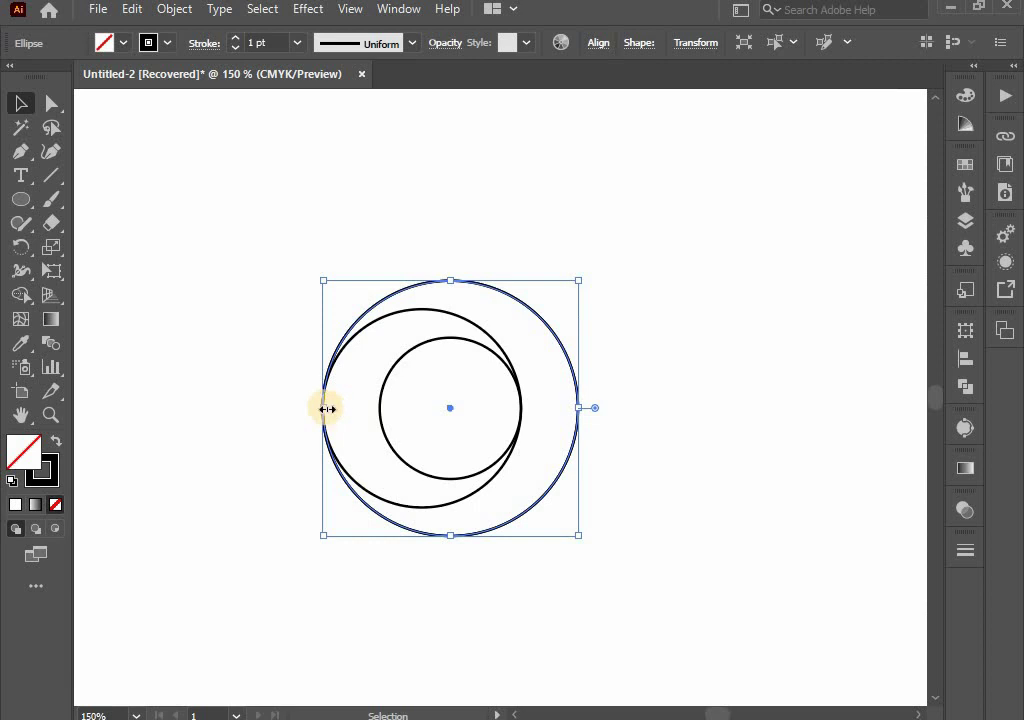
{"action": "left_click_drag", "start_coordinate": [327, 409], "coordinate": [382, 410]}
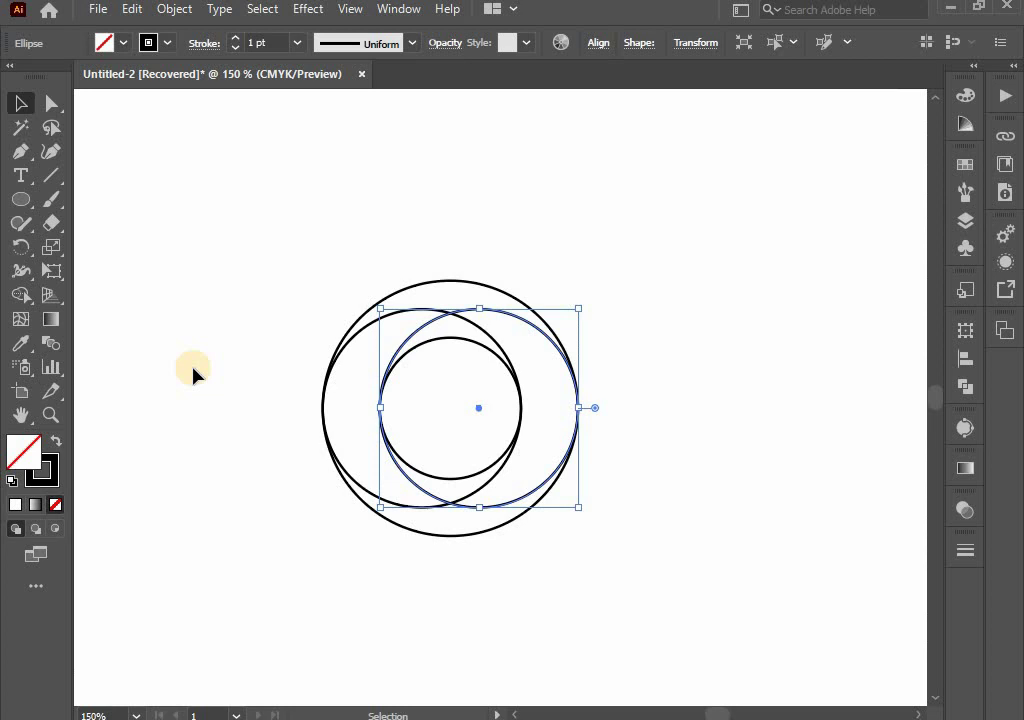
{"action": "left_click_drag", "start_coordinate": [231, 297], "coordinate": [606, 585]}
Step: Draw a tall narrow rectangle over the circles and rotate it into a horizontal bar
{"action": "left_click", "coordinate": [703, 563]}
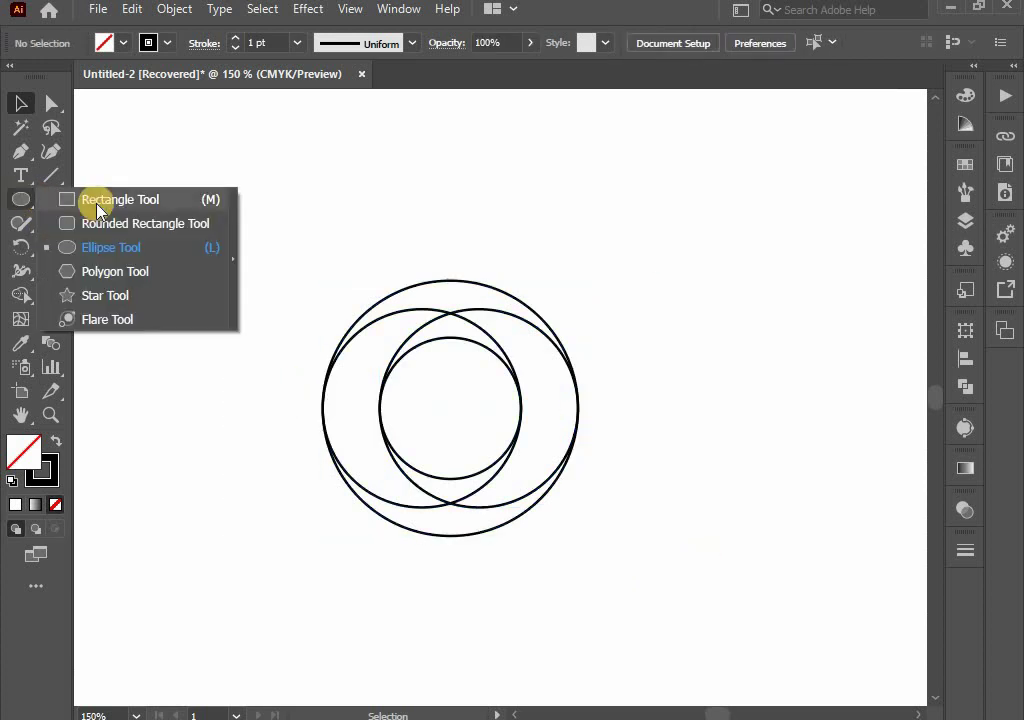
{"action": "left_click_drag", "start_coordinate": [33, 203], "coordinate": [100, 203]}
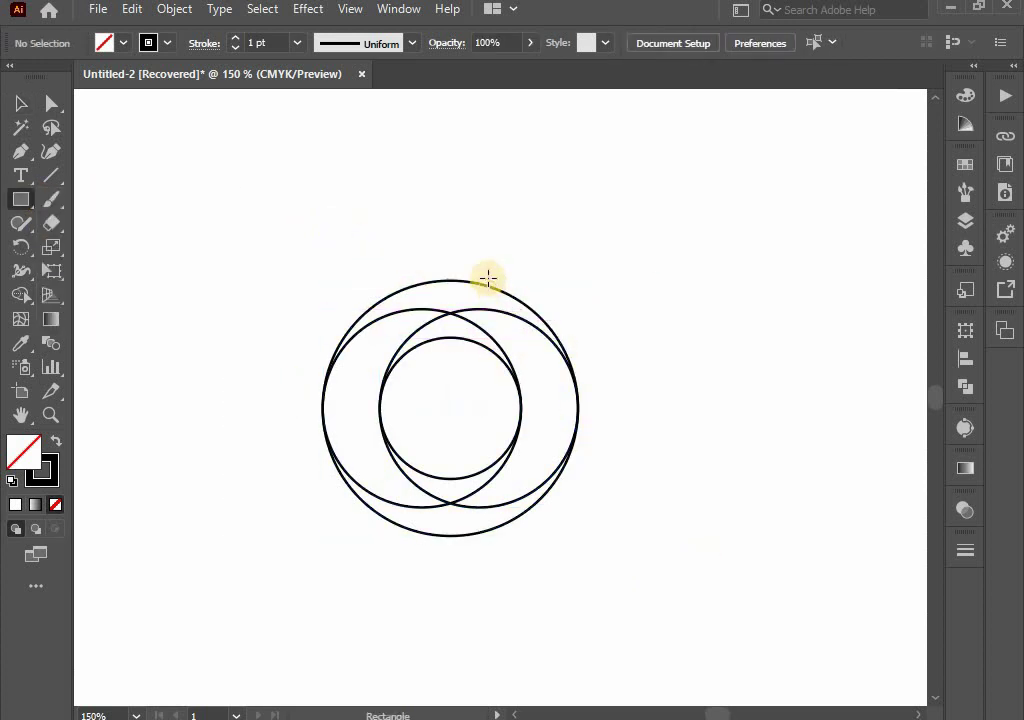
{"action": "left_click_drag", "start_coordinate": [490, 265], "coordinate": [552, 484]}
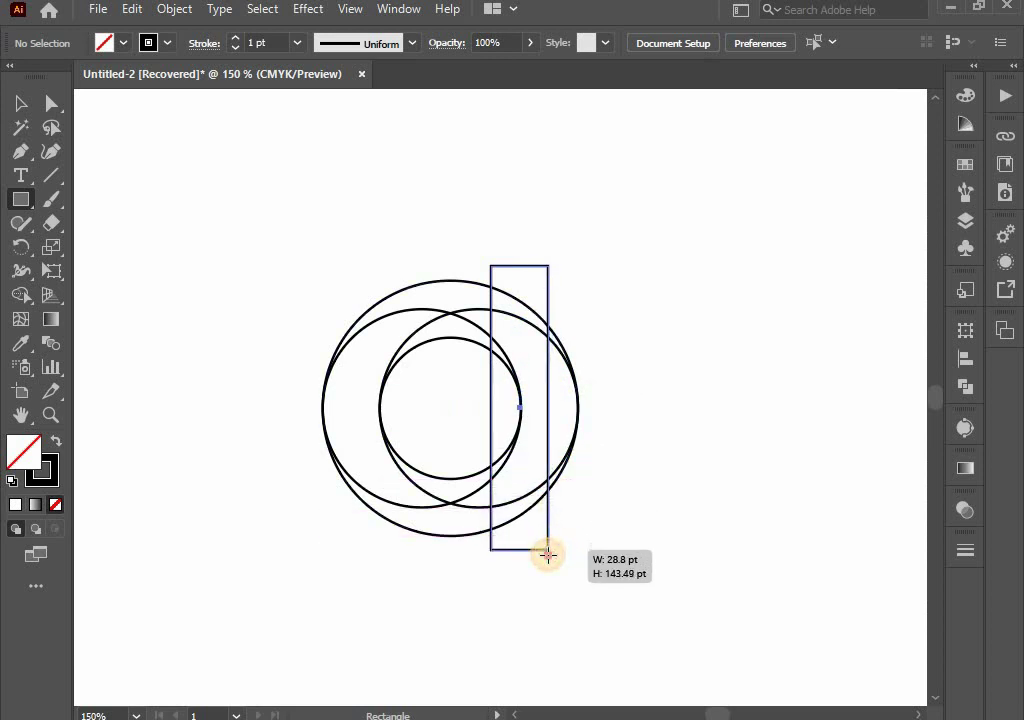
{"action": "left_click_drag", "start_coordinate": [552, 484], "coordinate": [548, 558]}
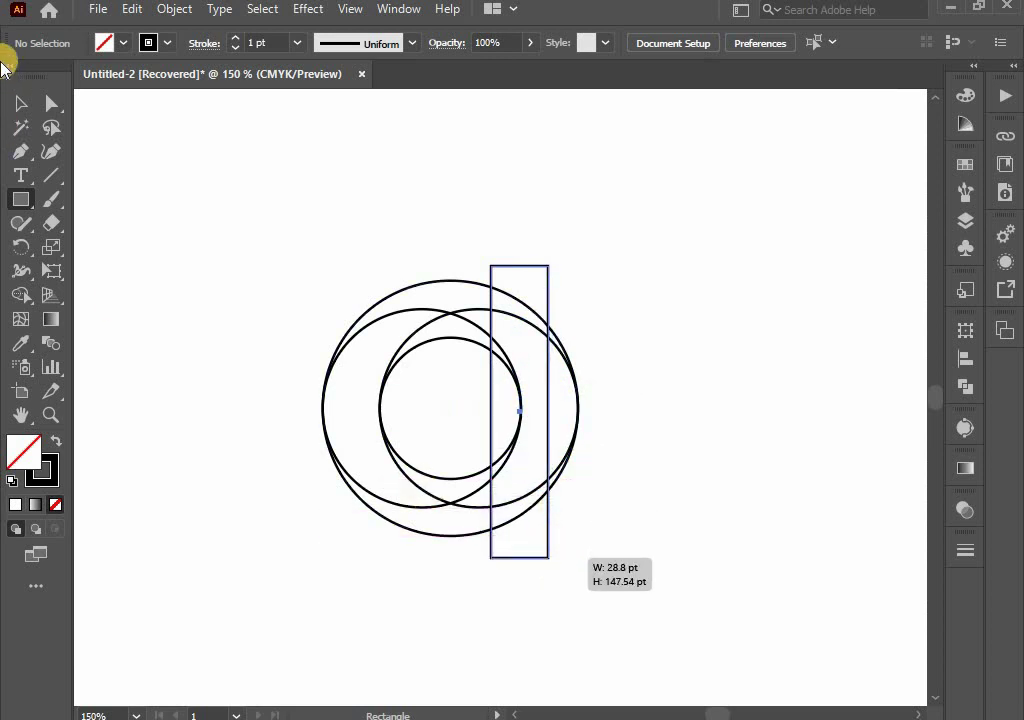
{"action": "left_click", "coordinate": [20, 103]}
{"action": "left_click", "coordinate": [434, 532]}
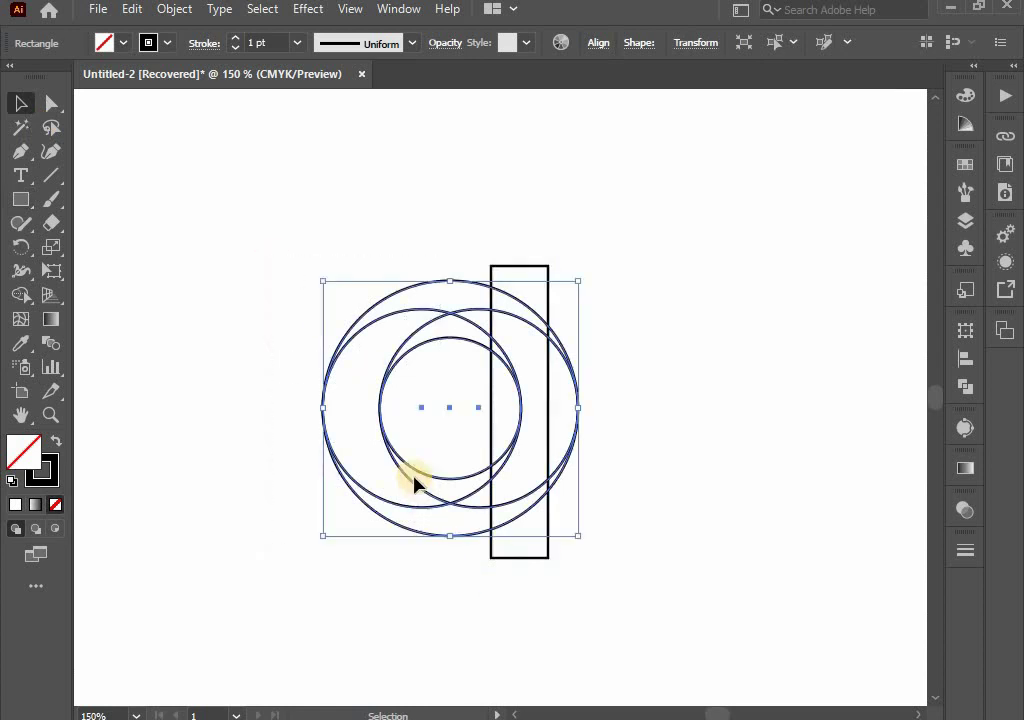
{"action": "right_click", "coordinate": [414, 470]}
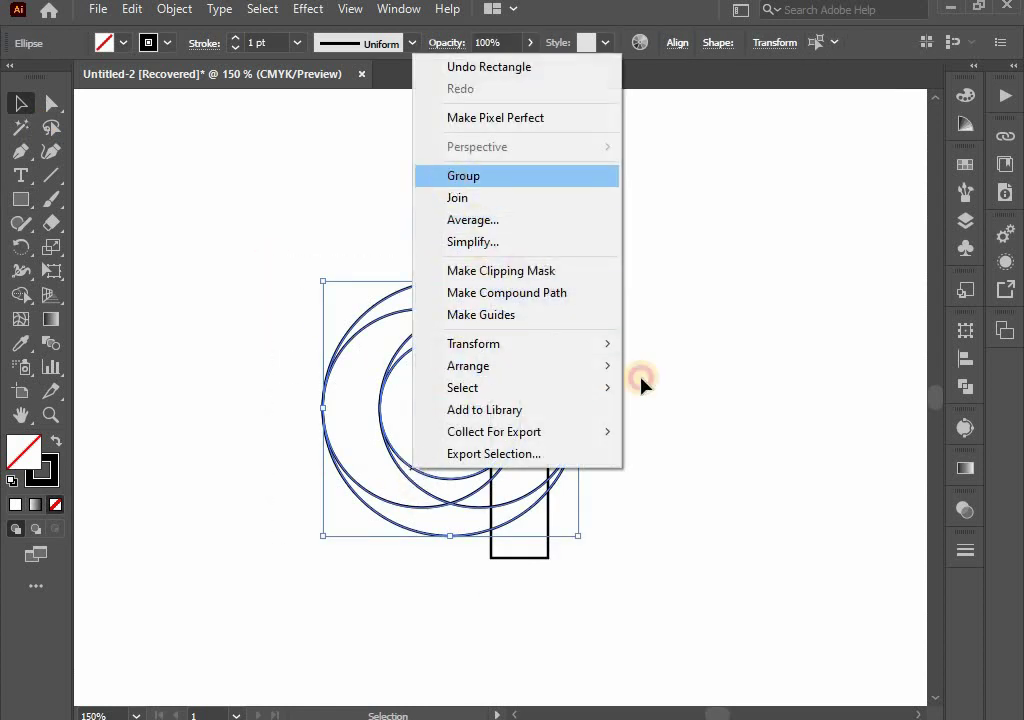
{"action": "left_click", "coordinate": [640, 384]}
{"action": "left_click", "coordinate": [548, 285]}
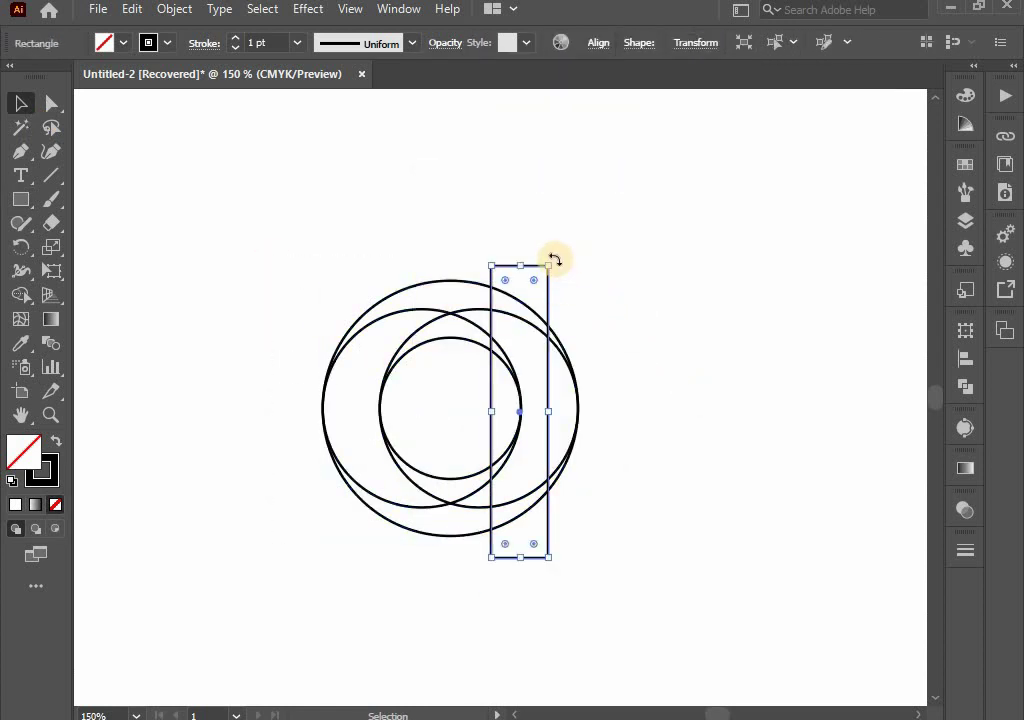
{"action": "left_click_drag", "start_coordinate": [556, 264], "coordinate": [642, 420]}
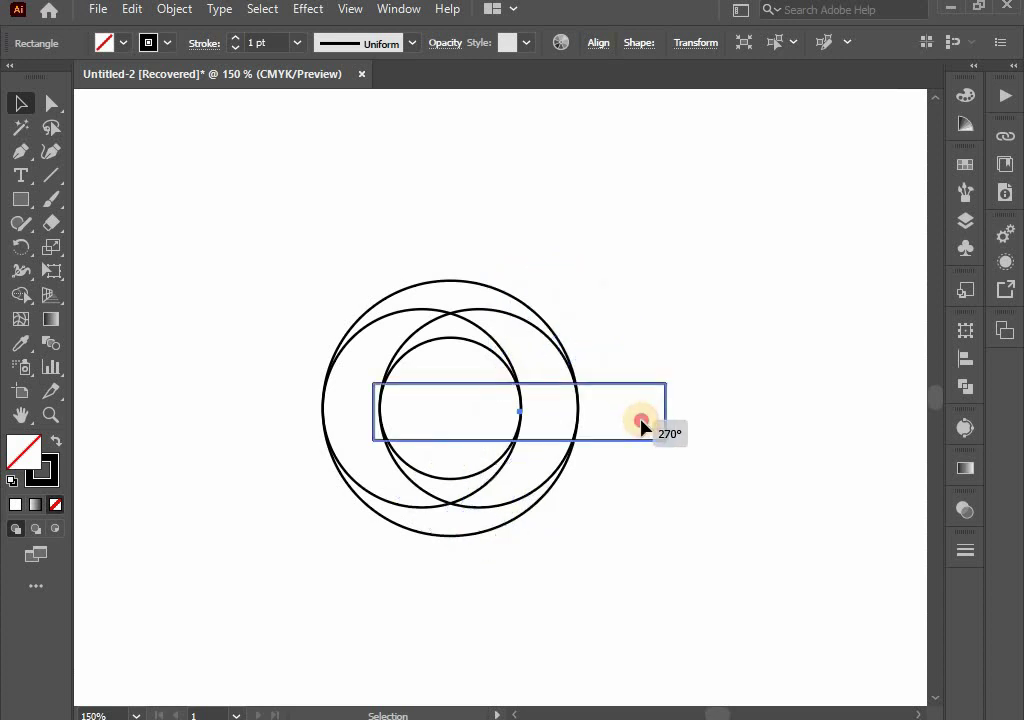
Step: Centre all shapes on each other horizontally and vertically with the Align panel
{"action": "left_click_drag", "start_coordinate": [275, 304], "coordinate": [540, 550]}
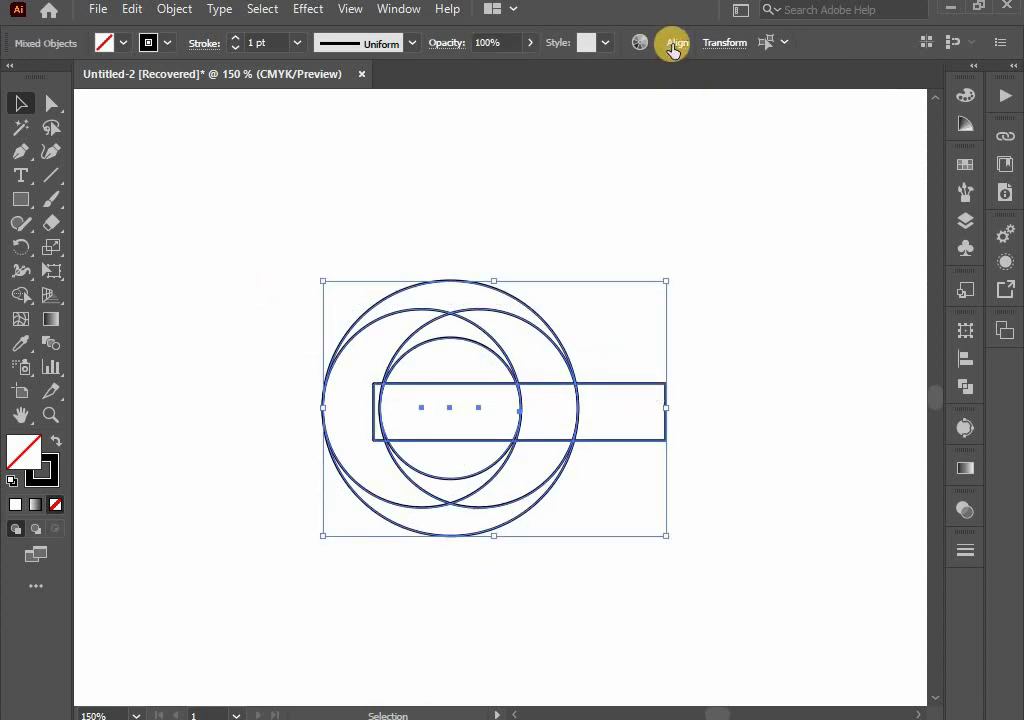
{"action": "left_click", "coordinate": [677, 45]}
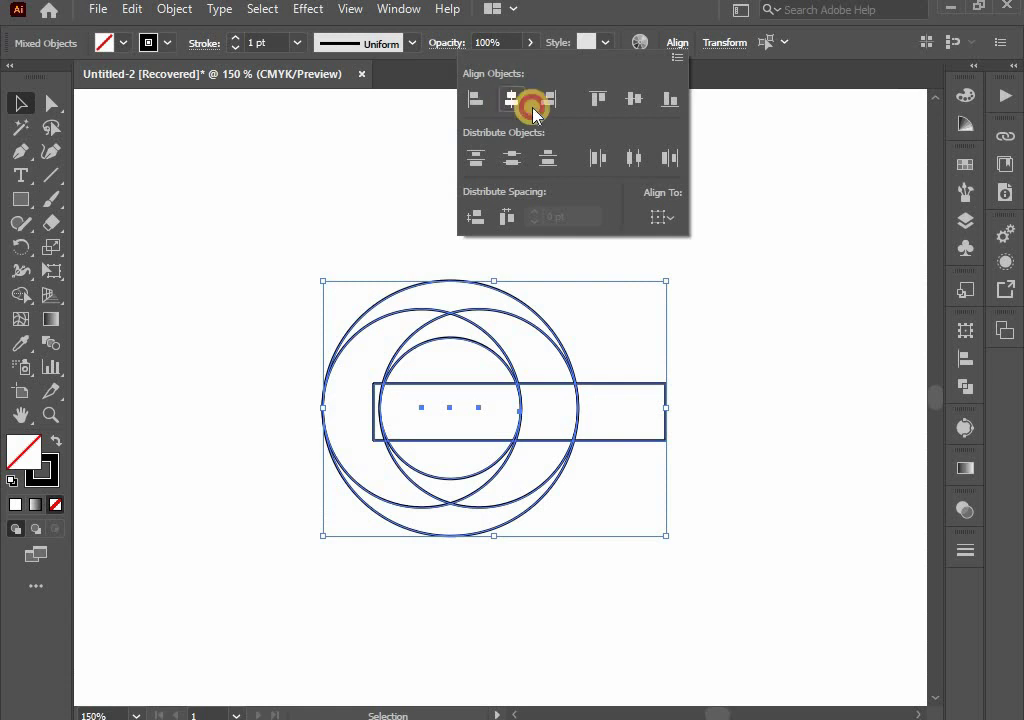
{"action": "left_click", "coordinate": [530, 104]}
{"action": "left_click", "coordinate": [634, 100]}
{"action": "left_click", "coordinate": [688, 437]}
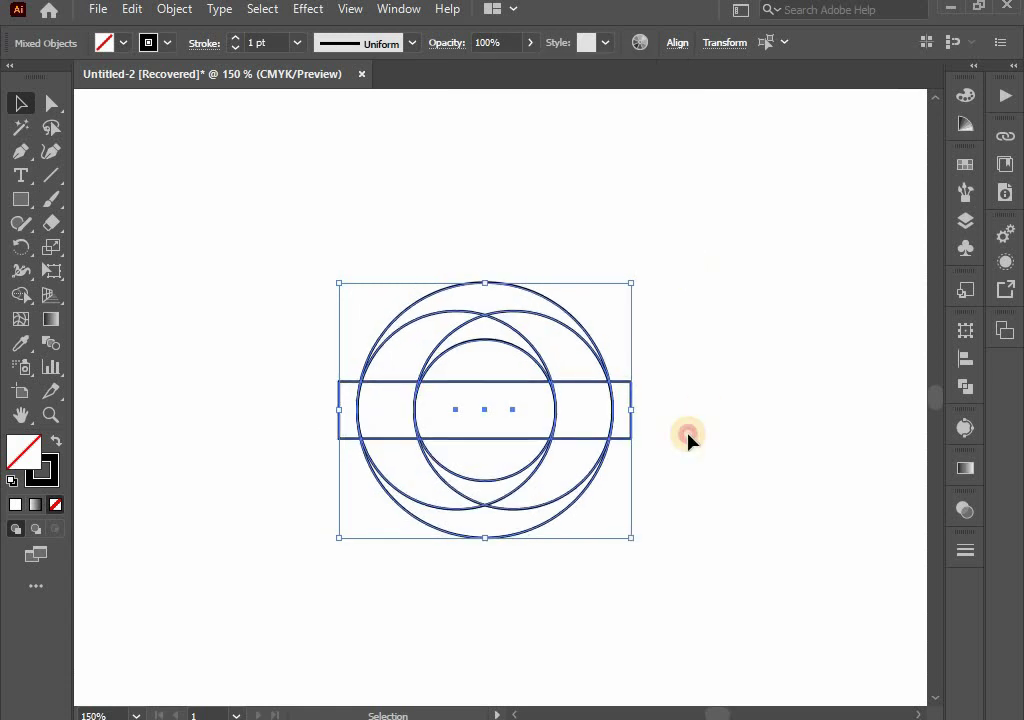
Step: Make the horizontal bar slimmer by resizing it from its top handle
{"action": "left_click", "coordinate": [632, 416]}
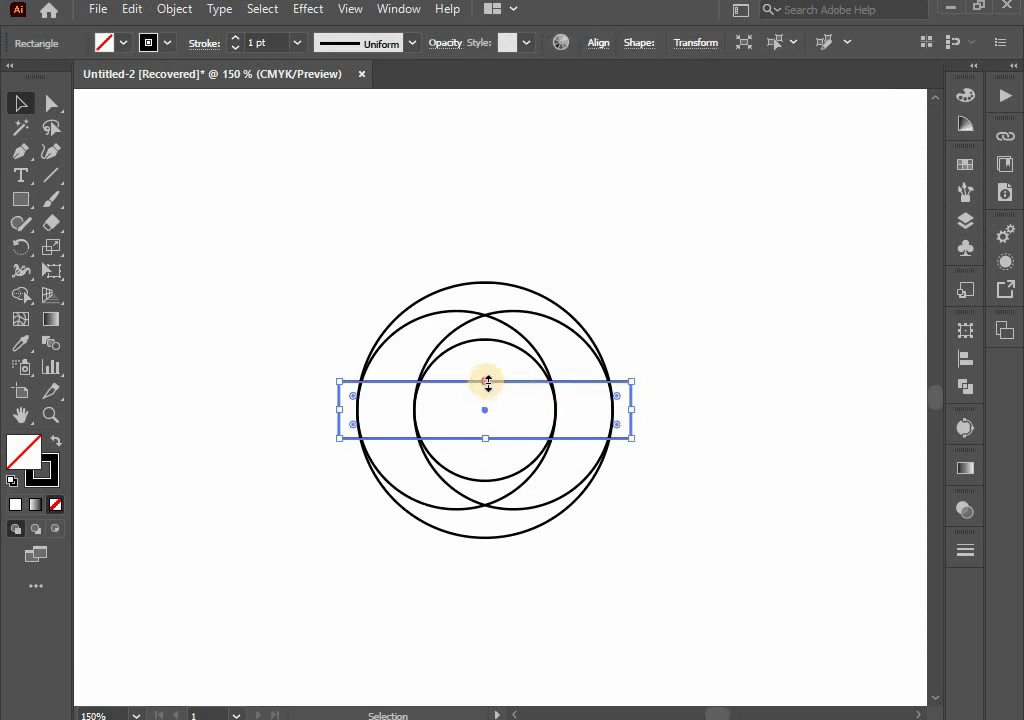
{"action": "left_click_drag", "start_coordinate": [487, 382], "coordinate": [486, 386]}
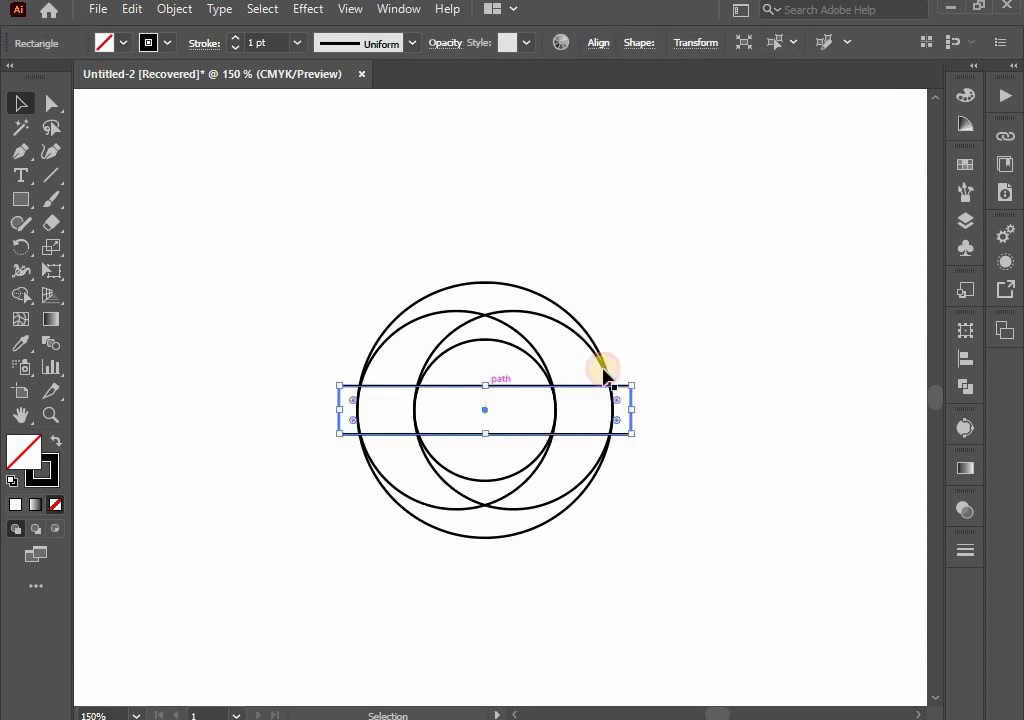
{"action": "left_click", "coordinate": [662, 352]}
{"action": "key", "text": "ctrl+a"}
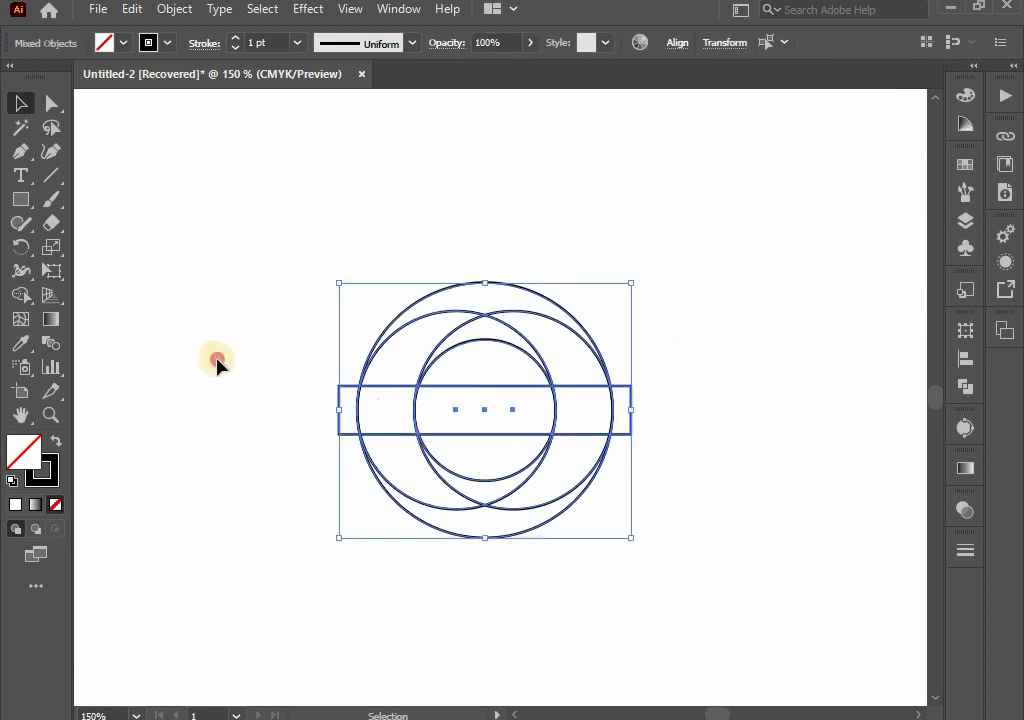
{"action": "left_click", "coordinate": [218, 362]}
Step: Paste a copy of the bar in front, move it up above the original, and select all shapes
{"action": "left_click", "coordinate": [340, 420]}
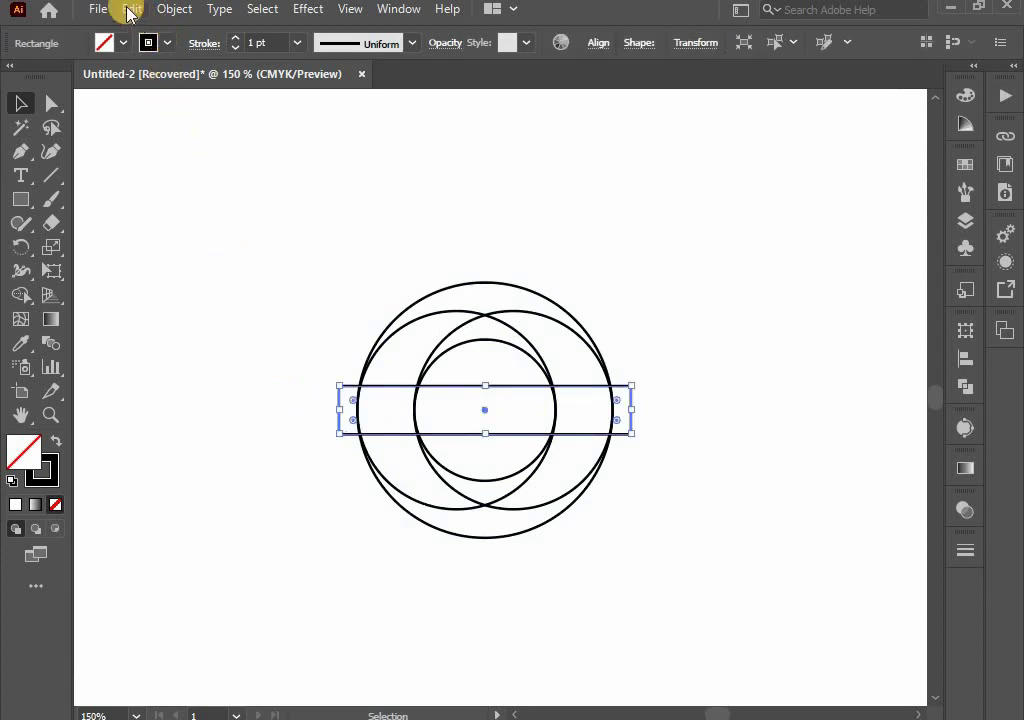
{"action": "left_click", "coordinate": [130, 12]}
{"action": "left_click", "coordinate": [155, 104]}
{"action": "left_click", "coordinate": [129, 12]}
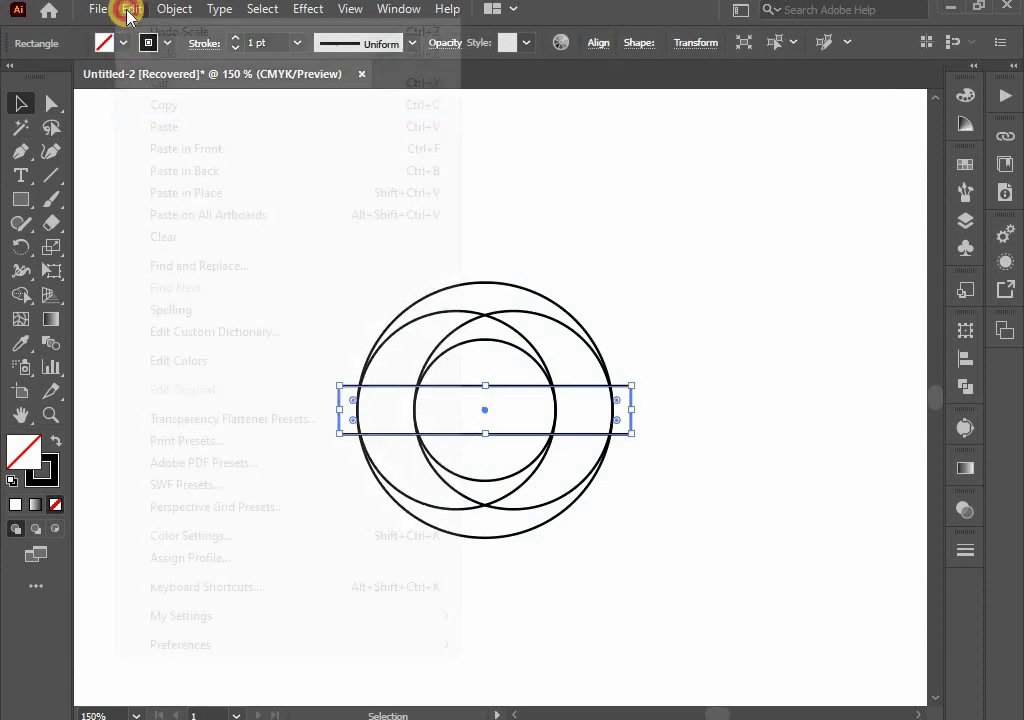
{"action": "left_click", "coordinate": [230, 148]}
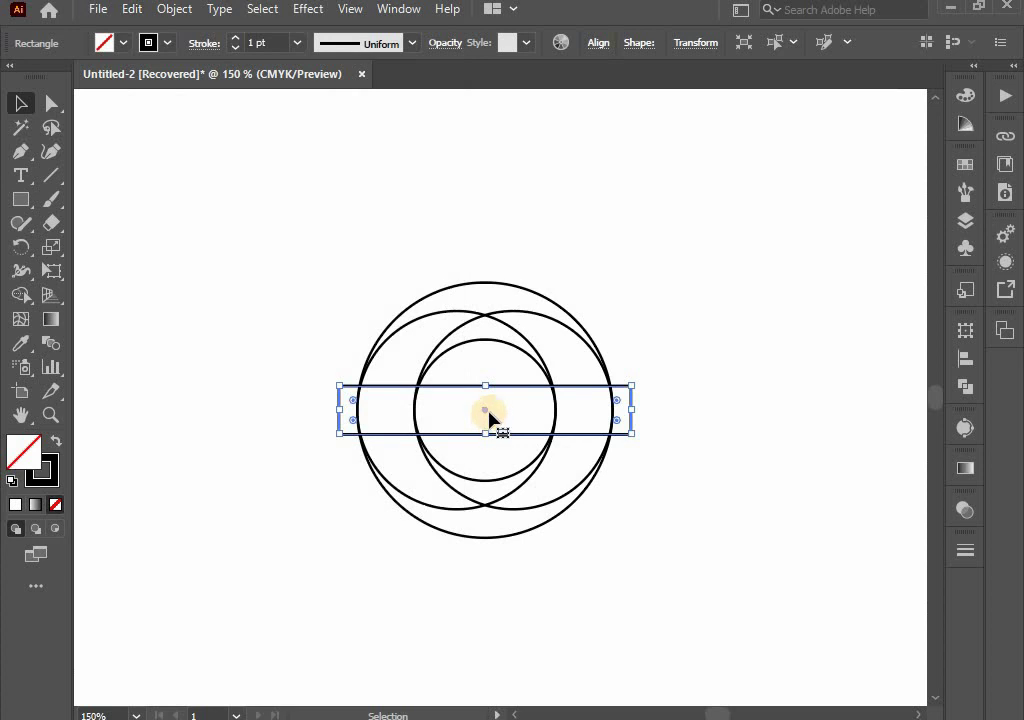
{"action": "left_click_drag", "start_coordinate": [487, 412], "coordinate": [487, 387]}
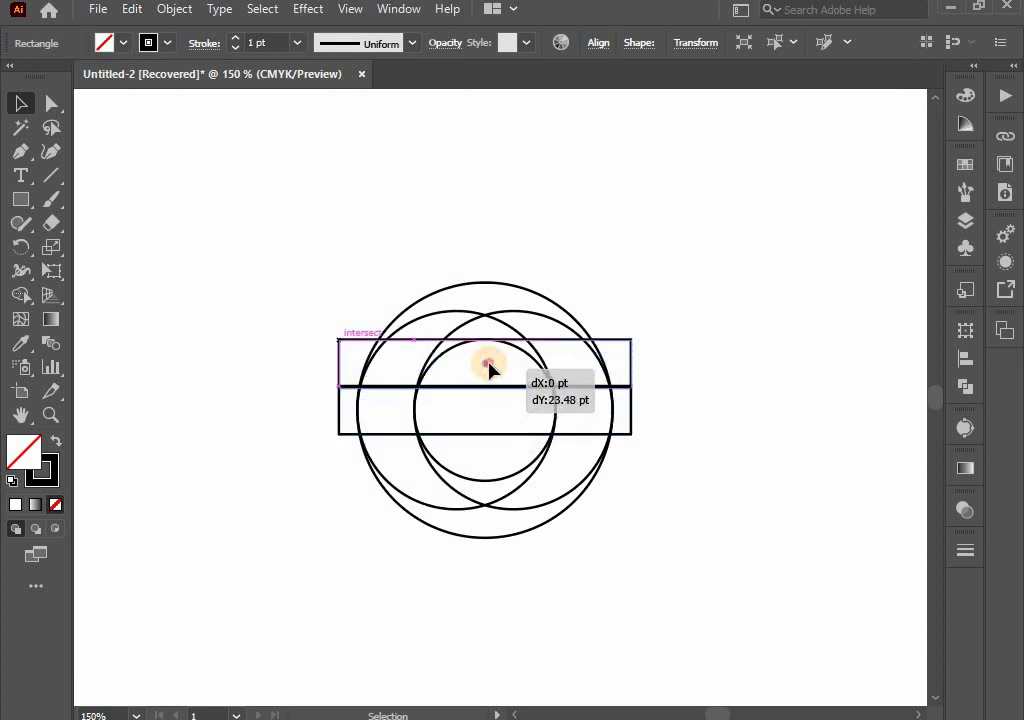
{"action": "left_click_drag", "start_coordinate": [487, 387], "coordinate": [488, 368]}
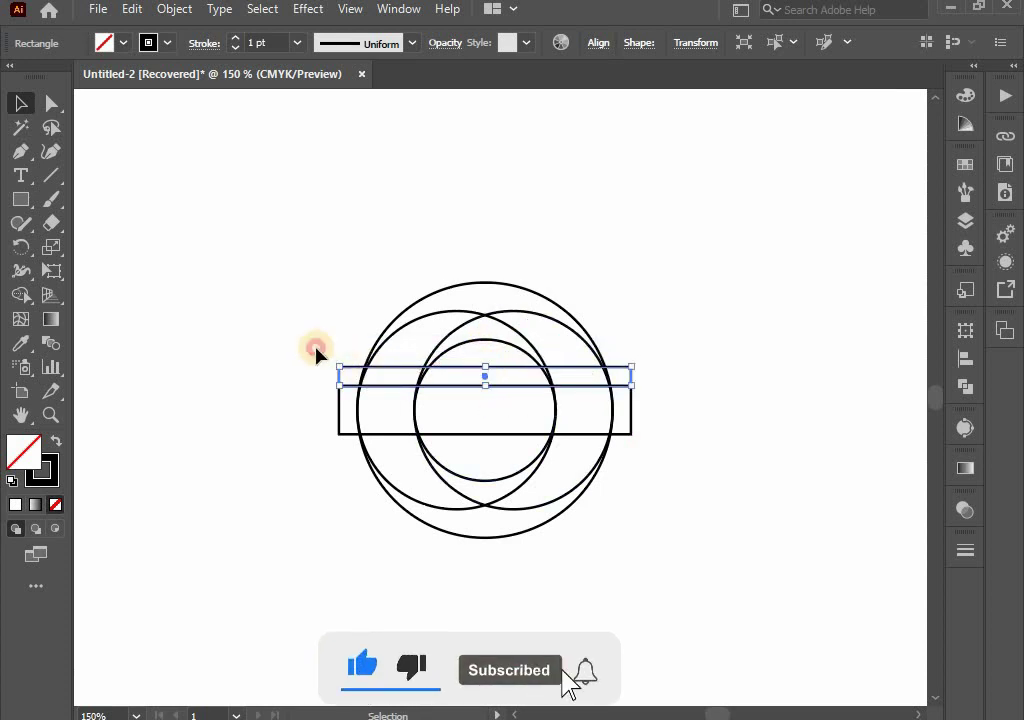
{"action": "left_click", "coordinate": [316, 352]}
{"action": "left_click_drag", "start_coordinate": [240, 316], "coordinate": [624, 592]}
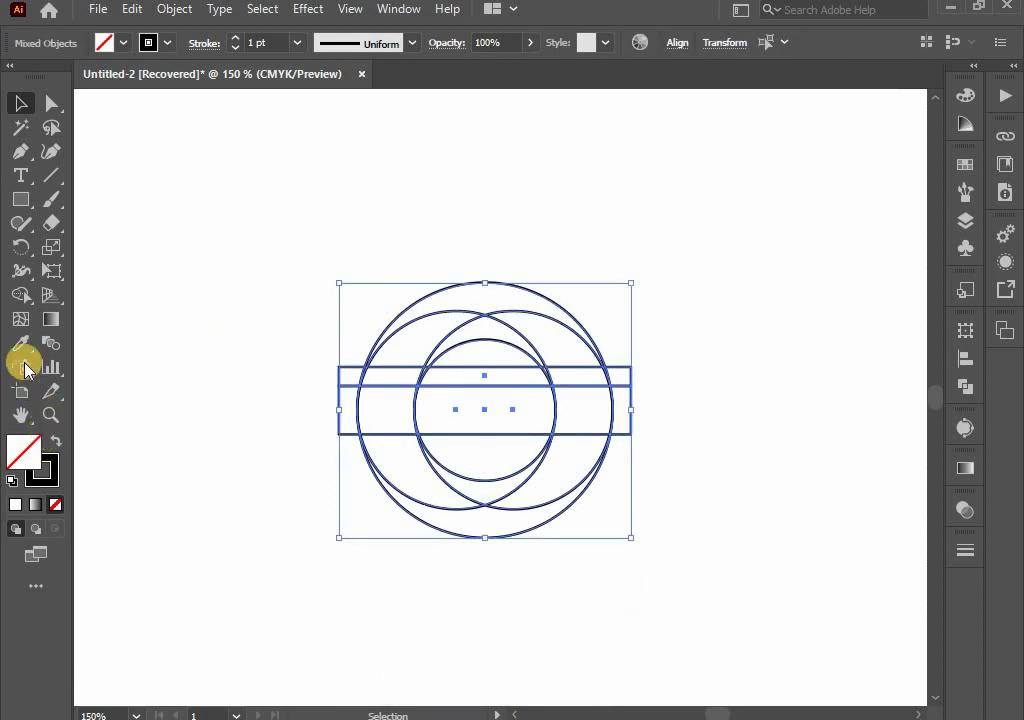
Step: With Shape Builder and a black fill, no stroke, merge the top crescent regions
{"action": "left_click", "coordinate": [22, 298]}
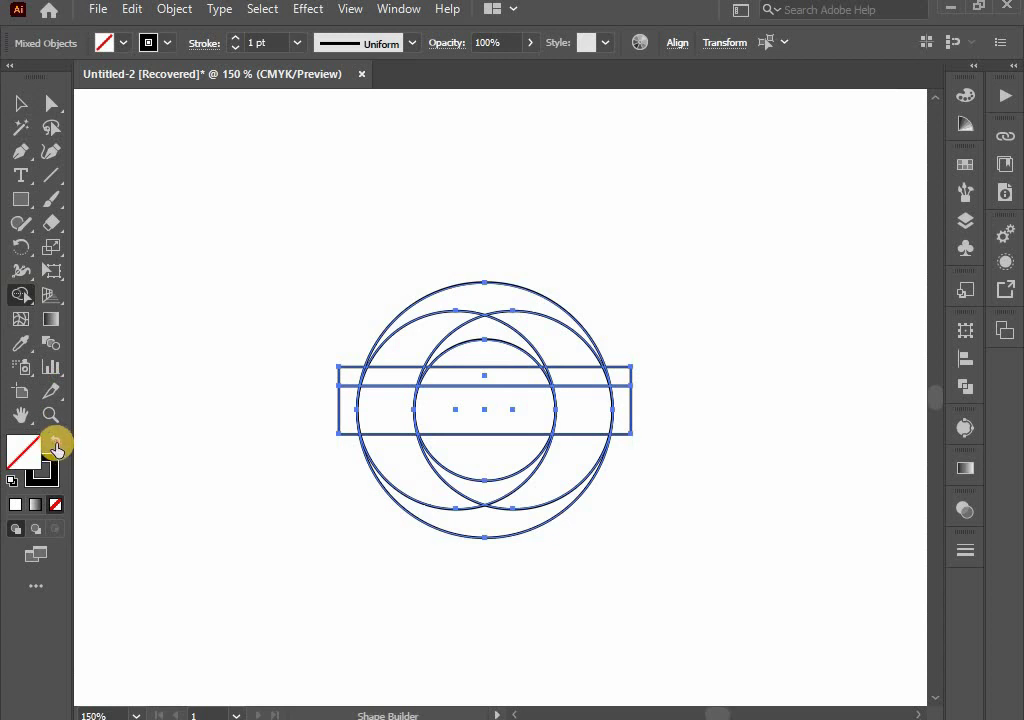
{"action": "left_click", "coordinate": [55, 444]}
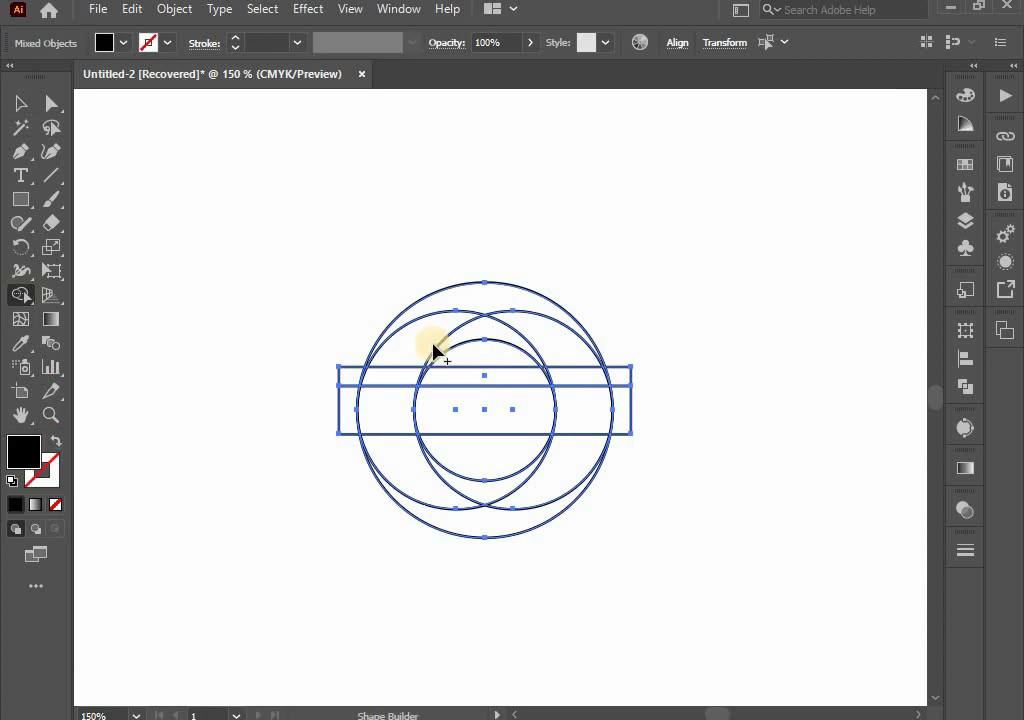
{"action": "left_click_drag", "start_coordinate": [458, 342], "coordinate": [473, 340]}
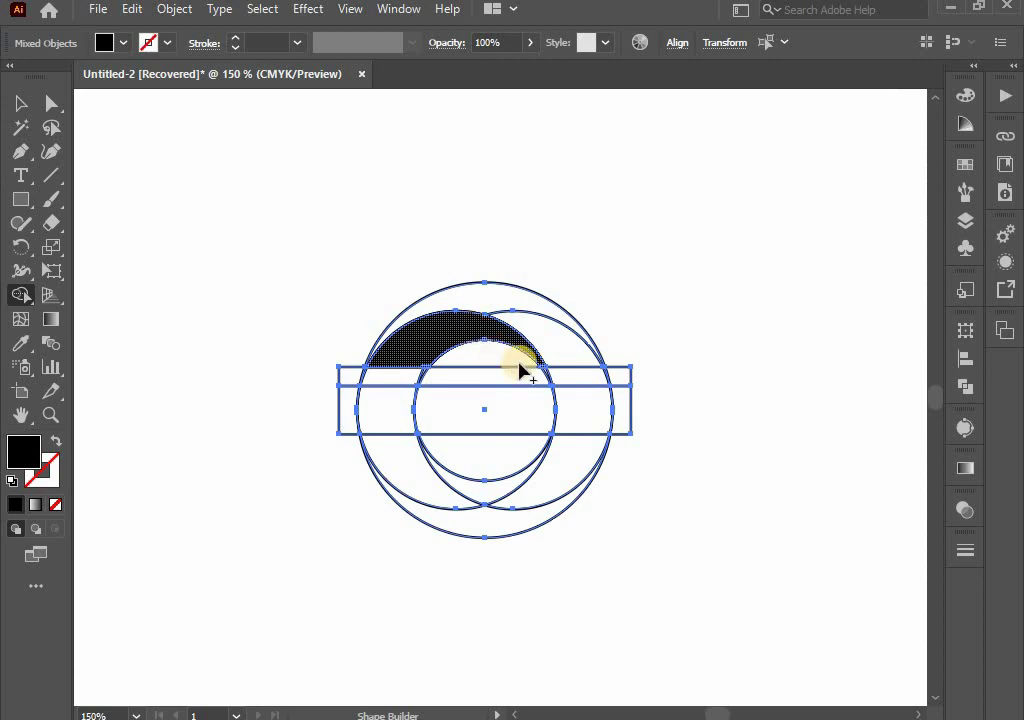
{"action": "scroll", "coordinate": [548, 375], "scroll_direction": "up", "scroll_amount": 3, "text": "alt"}
{"action": "scroll", "coordinate": [548, 375], "scroll_direction": "up", "scroll_amount": 1, "text": "alt"}
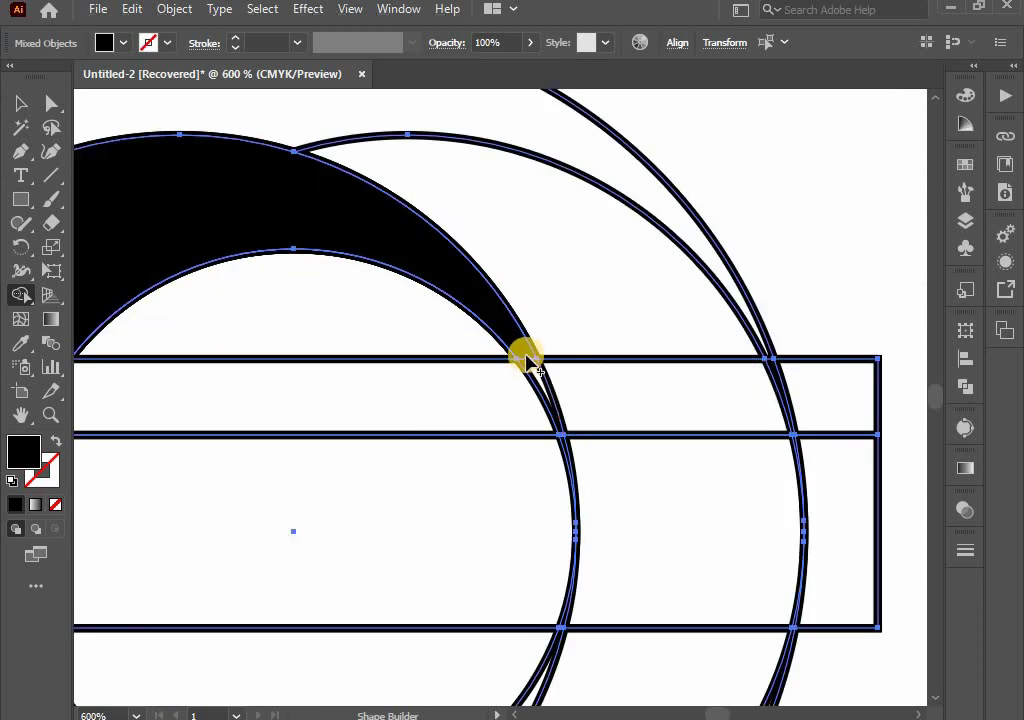
{"action": "scroll", "coordinate": [557, 452], "scroll_direction": "up", "scroll_amount": 2}
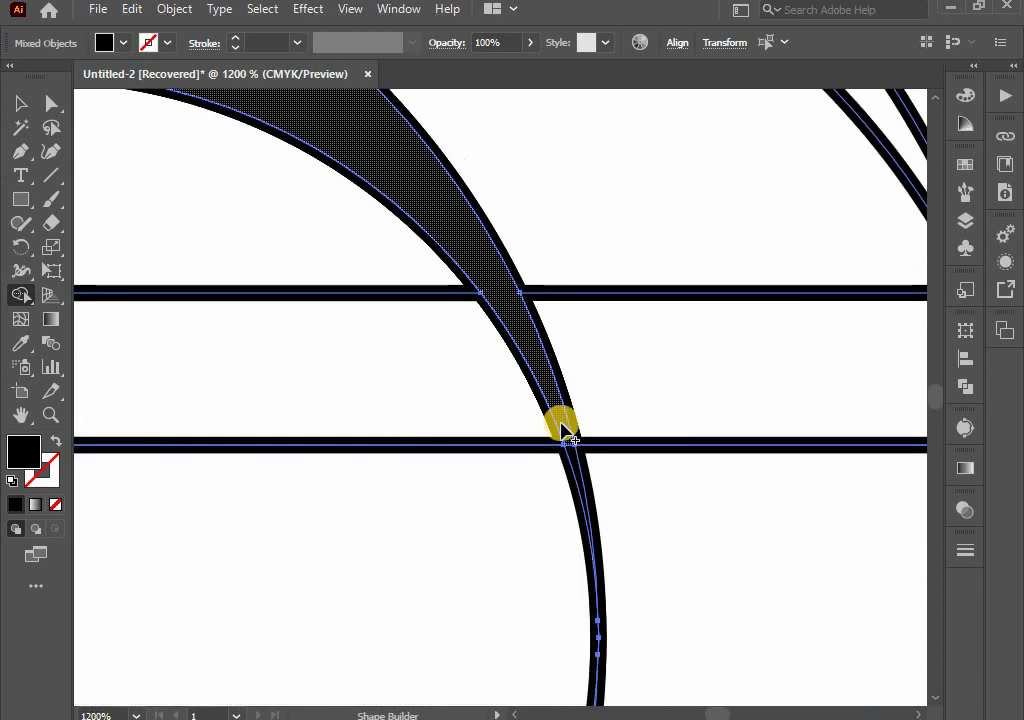
{"action": "scroll", "coordinate": [512, 407], "scroll_direction": "down", "scroll_amount": 3}
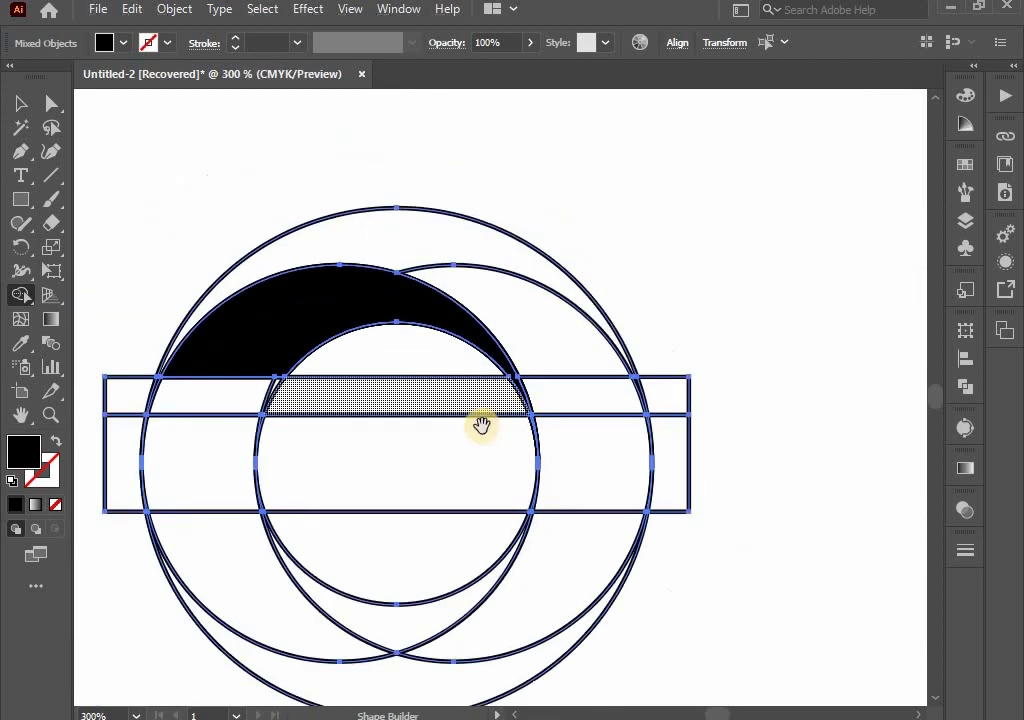
{"action": "left_click_drag", "start_coordinate": [482, 425], "coordinate": [545, 356]}
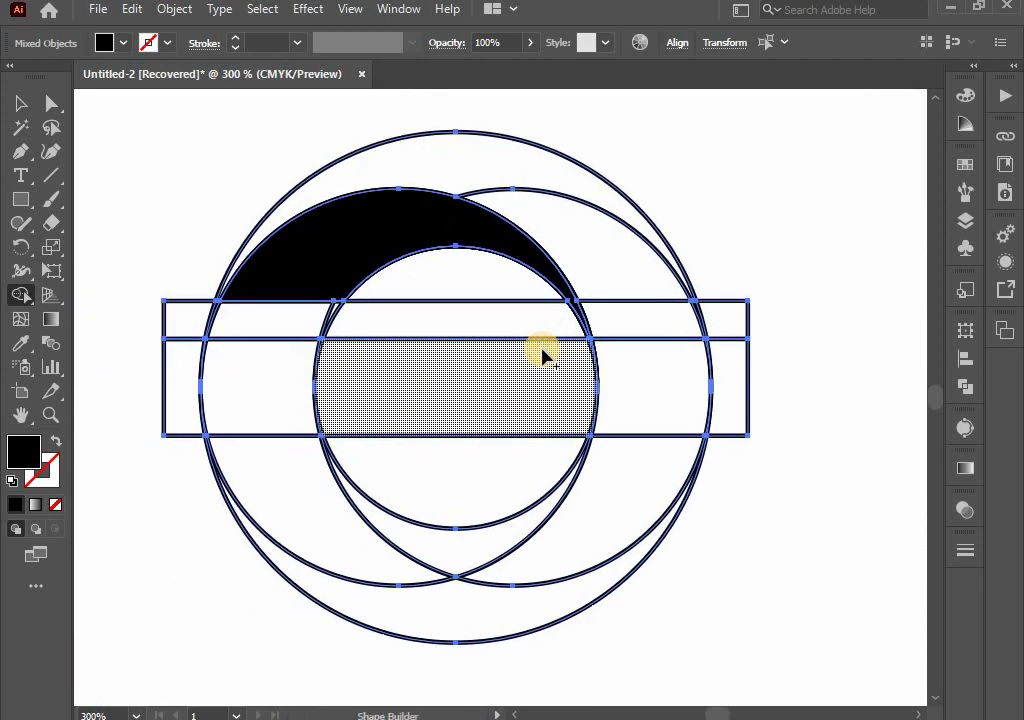
Step: Extend the black merged shape from the top crescent down through the right ring section
{"action": "left_click_drag", "start_coordinate": [437, 165], "coordinate": [603, 235]}
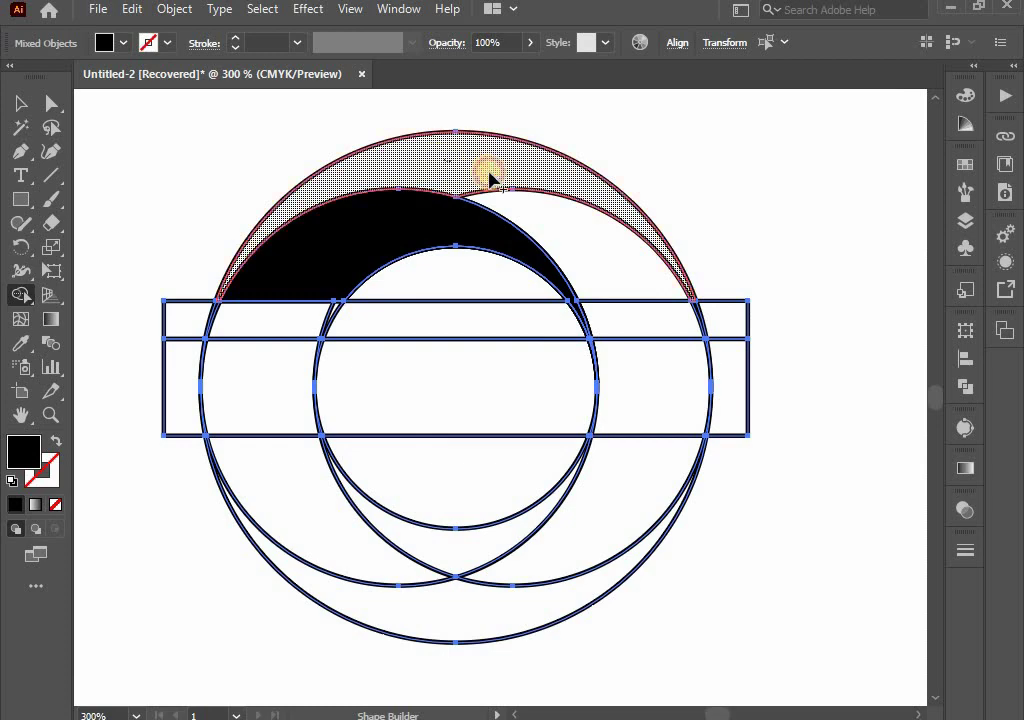
{"action": "mouse_move", "coordinate": [655, 310]}
{"action": "left_mouse_down"}
{"action": "mouse_move", "coordinate": [665, 333]}
{"action": "mouse_move", "coordinate": [713, 313]}
{"action": "mouse_move", "coordinate": [735, 372]}
{"action": "mouse_move", "coordinate": [656, 491]}
{"action": "left_mouse_up"}
{"action": "scroll", "coordinate": [682, 325], "scroll_direction": "up", "scroll_amount": 2}
{"action": "scroll", "coordinate": [633, 507], "scroll_direction": "down", "scroll_amount": 1}
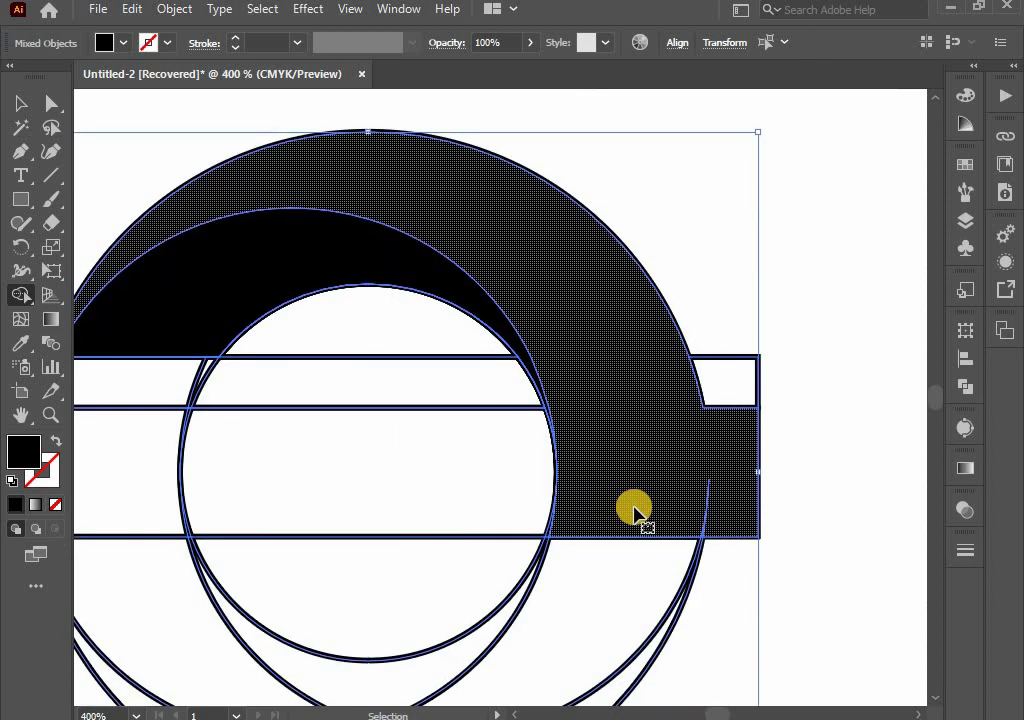
{"action": "scroll", "coordinate": [688, 420], "scroll_direction": "up", "scroll_amount": 4}
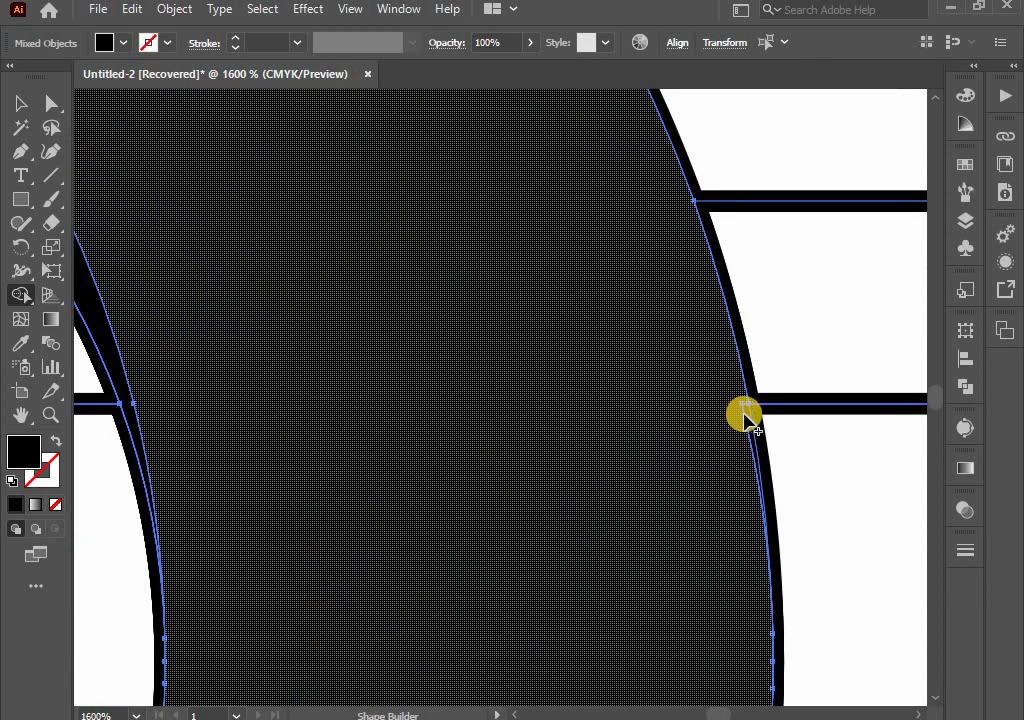
{"action": "scroll", "coordinate": [681, 448], "scroll_direction": "down", "scroll_amount": 4}
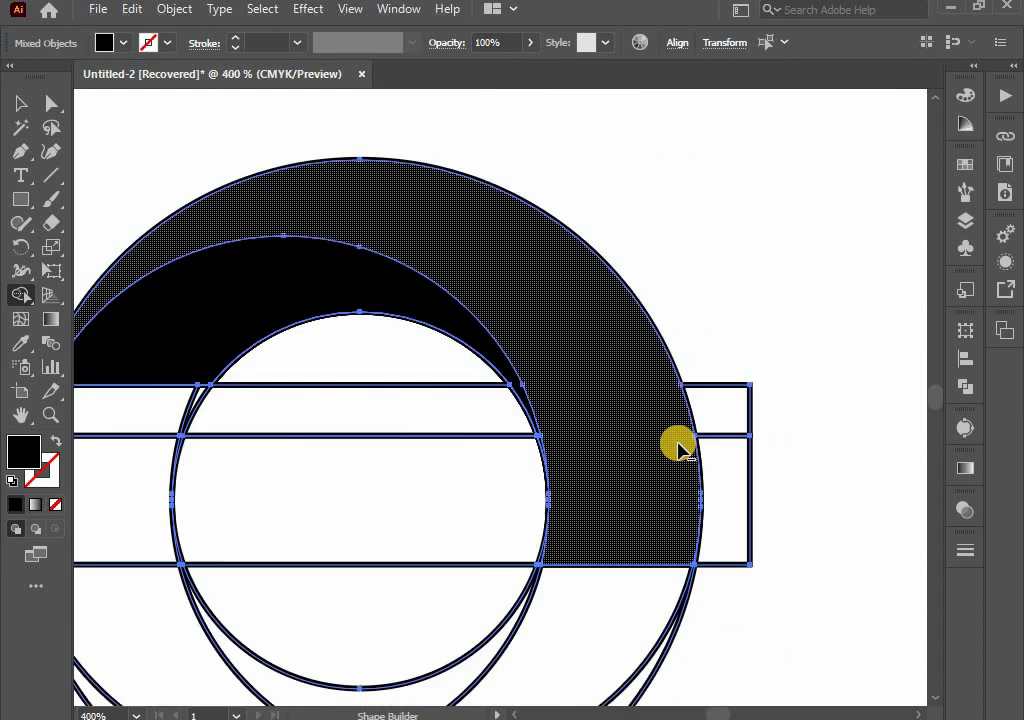
{"action": "scroll", "coordinate": [678, 450], "scroll_direction": "down", "scroll_amount": 2}
{"action": "scroll", "coordinate": [638, 491], "scroll_direction": "down", "scroll_amount": 2}
{"action": "left_click", "coordinate": [644, 402]}
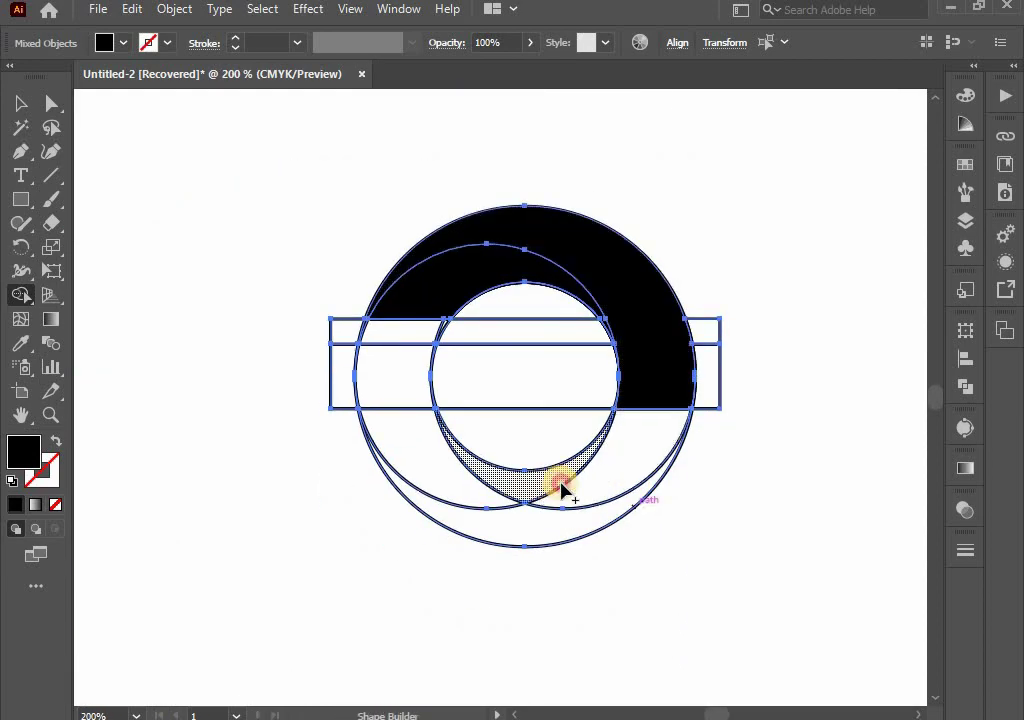
Step: Merge the lower crescent, central band, and lower-left and bottom crescents into the black shape
{"action": "left_click_drag", "start_coordinate": [563, 490], "coordinate": [635, 480]}
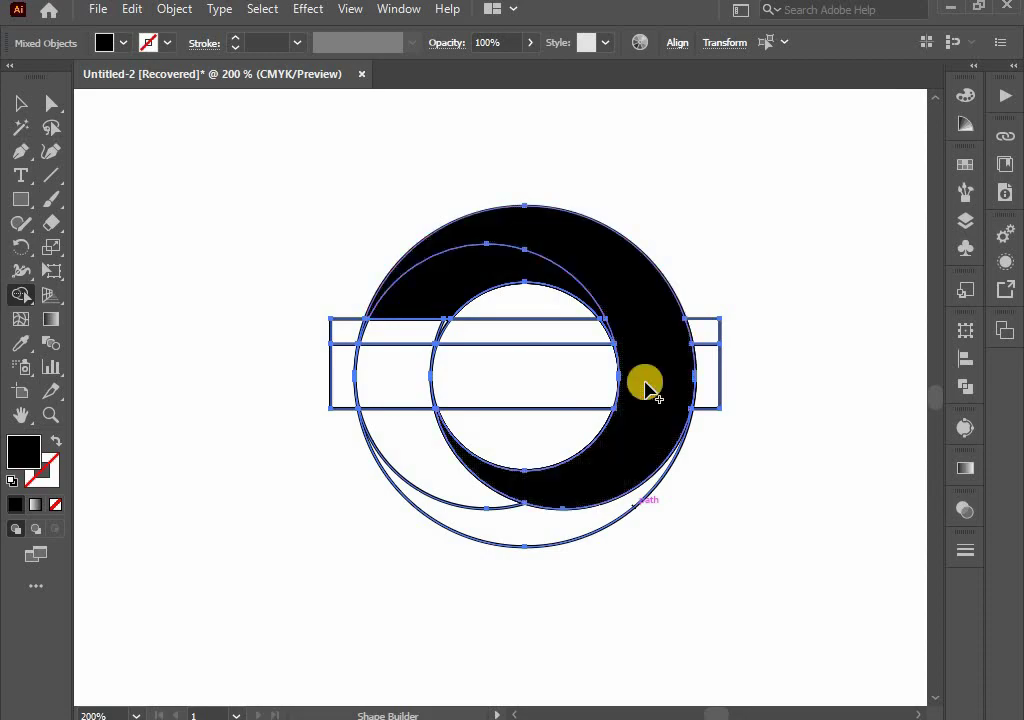
{"action": "scroll", "coordinate": [624, 405], "scroll_direction": "up", "scroll_amount": 1}
{"action": "scroll", "coordinate": [587, 407], "scroll_direction": "up", "scroll_amount": 3}
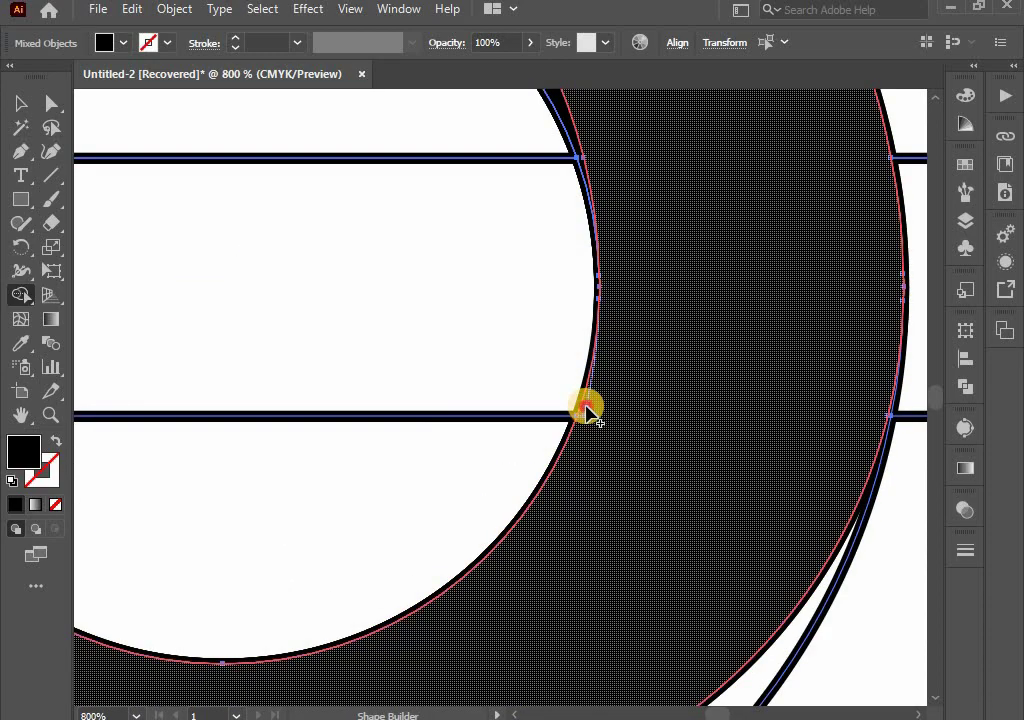
{"action": "scroll", "coordinate": [622, 420], "scroll_direction": "down", "scroll_amount": 2}
{"action": "left_click_drag", "start_coordinate": [624, 437], "coordinate": [667, 441]}
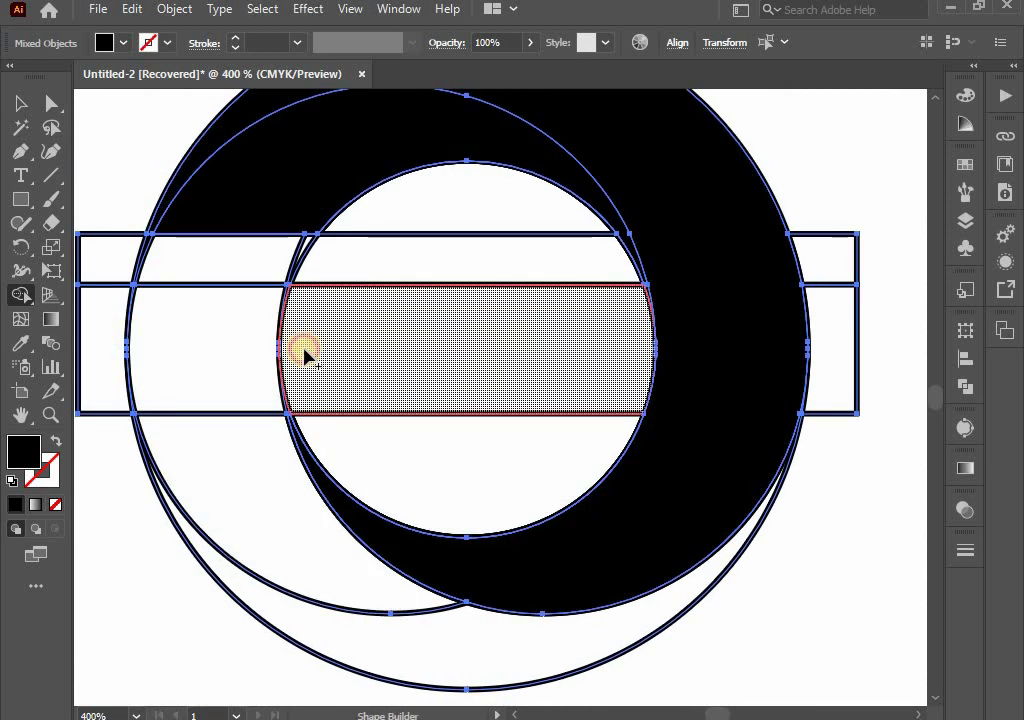
{"action": "left_click_drag", "start_coordinate": [305, 355], "coordinate": [290, 320]}
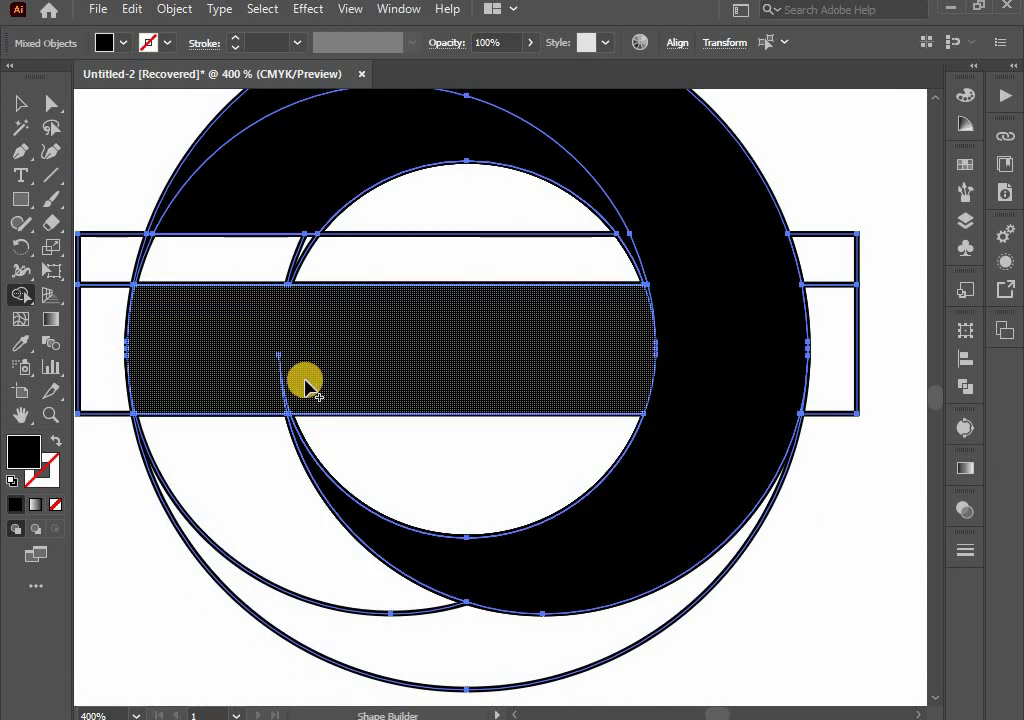
{"action": "left_click_drag", "start_coordinate": [213, 405], "coordinate": [255, 518]}
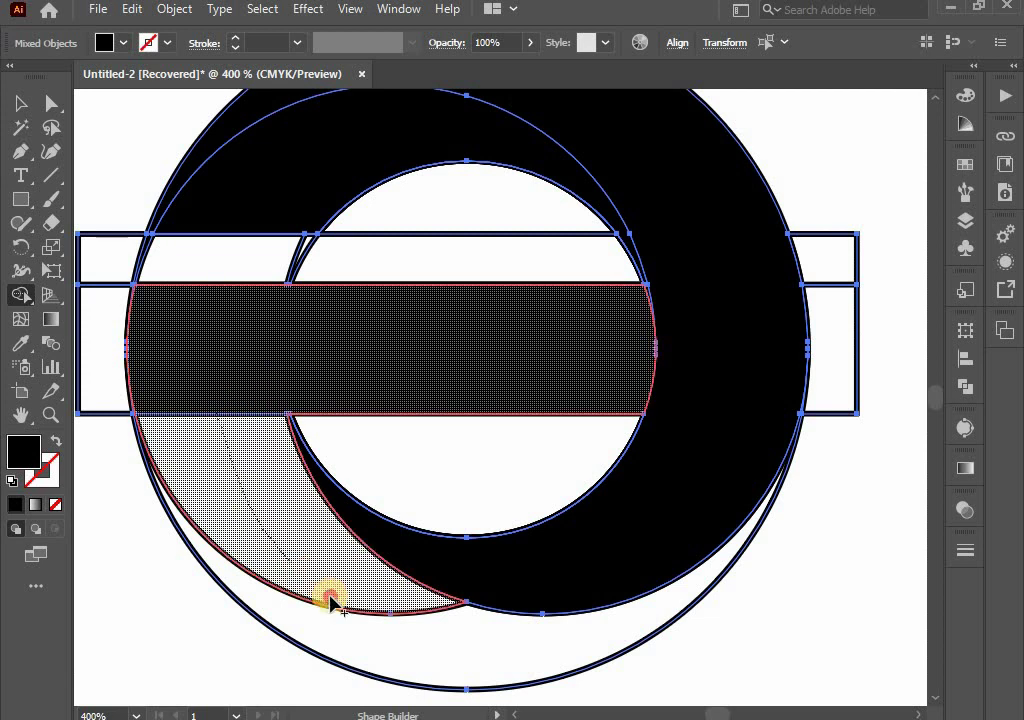
{"action": "mouse_move", "coordinate": [332, 603]}
{"action": "left_mouse_down"}
{"action": "mouse_move", "coordinate": [405, 648]}
{"action": "mouse_move", "coordinate": [464, 657]}
{"action": "left_mouse_up"}
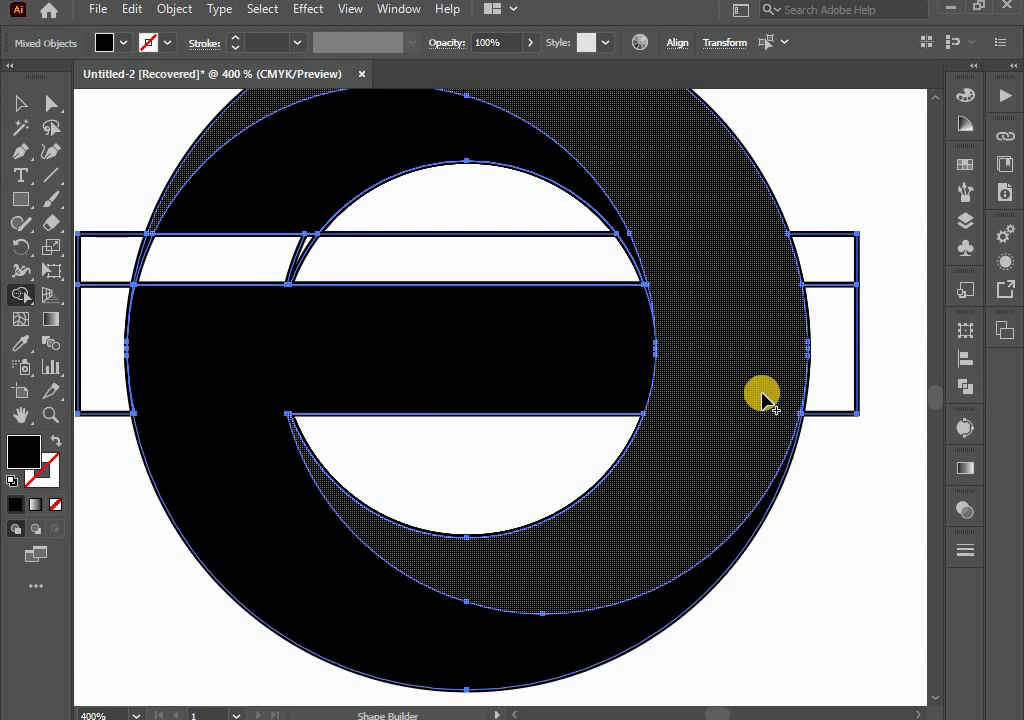
Step: Merge the left crescent and the thin right sliver into the black shape
{"action": "scroll", "coordinate": [790, 393], "scroll_direction": "up", "scroll_amount": 1}
{"action": "scroll", "coordinate": [811, 393], "scroll_direction": "up", "scroll_amount": 1}
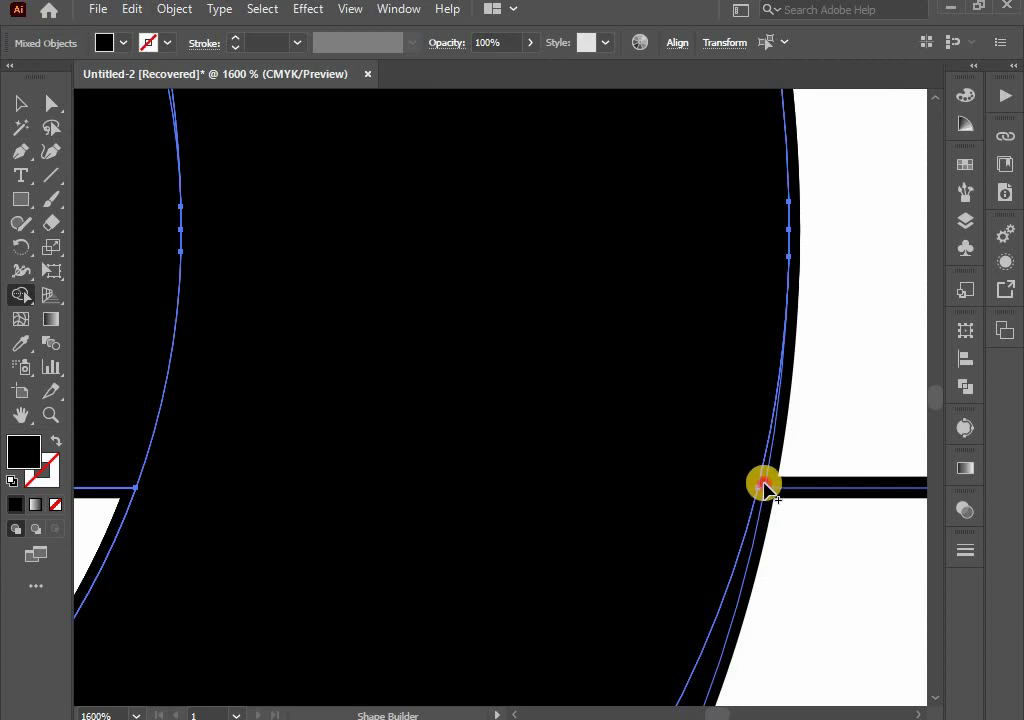
{"action": "left_click_drag", "start_coordinate": [763, 487], "coordinate": [759, 500]}
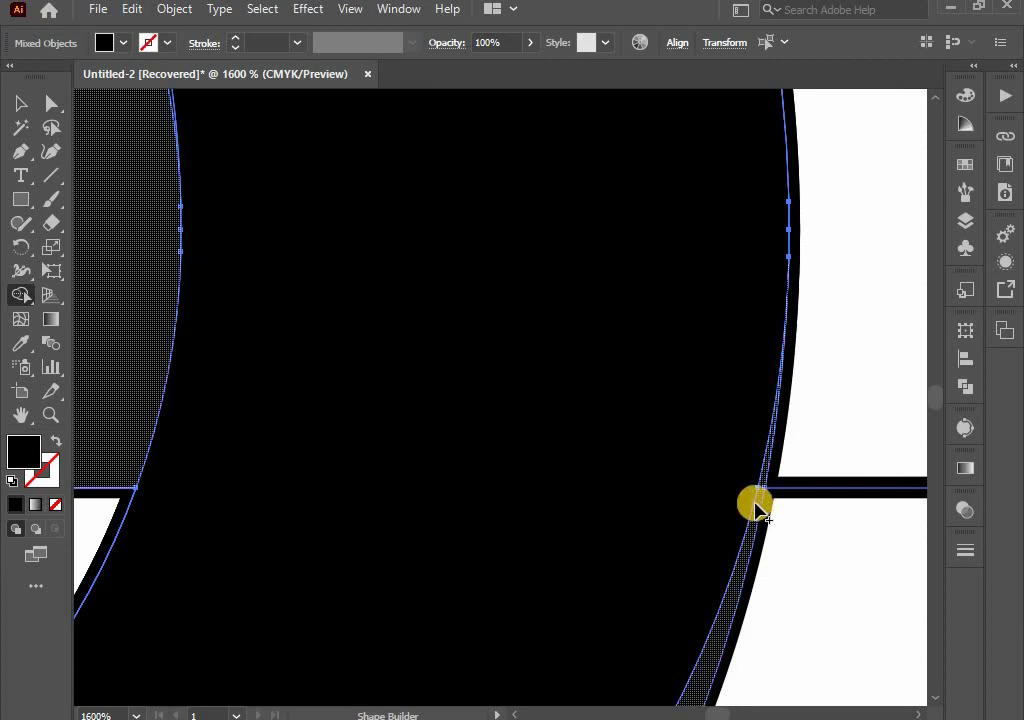
{"action": "scroll", "coordinate": [759, 500], "scroll_direction": "down", "scroll_amount": 3}
{"action": "scroll", "coordinate": [747, 507], "scroll_direction": "down", "scroll_amount": 2}
{"action": "left_click_drag", "start_coordinate": [622, 529], "coordinate": [649, 474]}
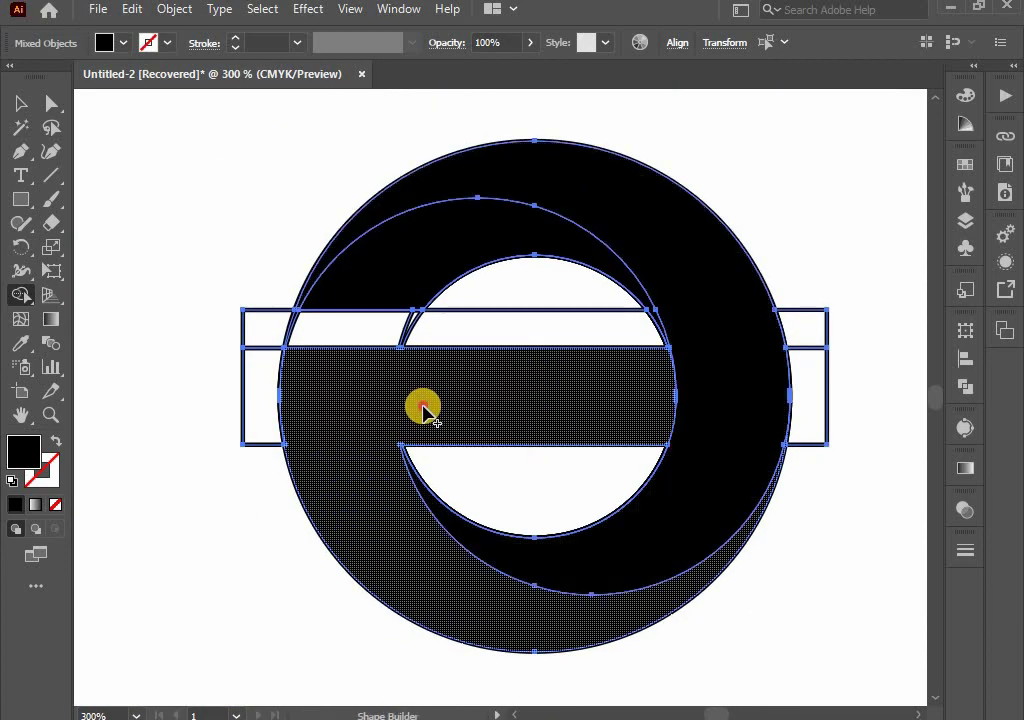
Step: Merge the remaining hatched regions into the single black e-shape
{"action": "scroll", "coordinate": [357, 287], "scroll_direction": "up", "scroll_amount": 2}
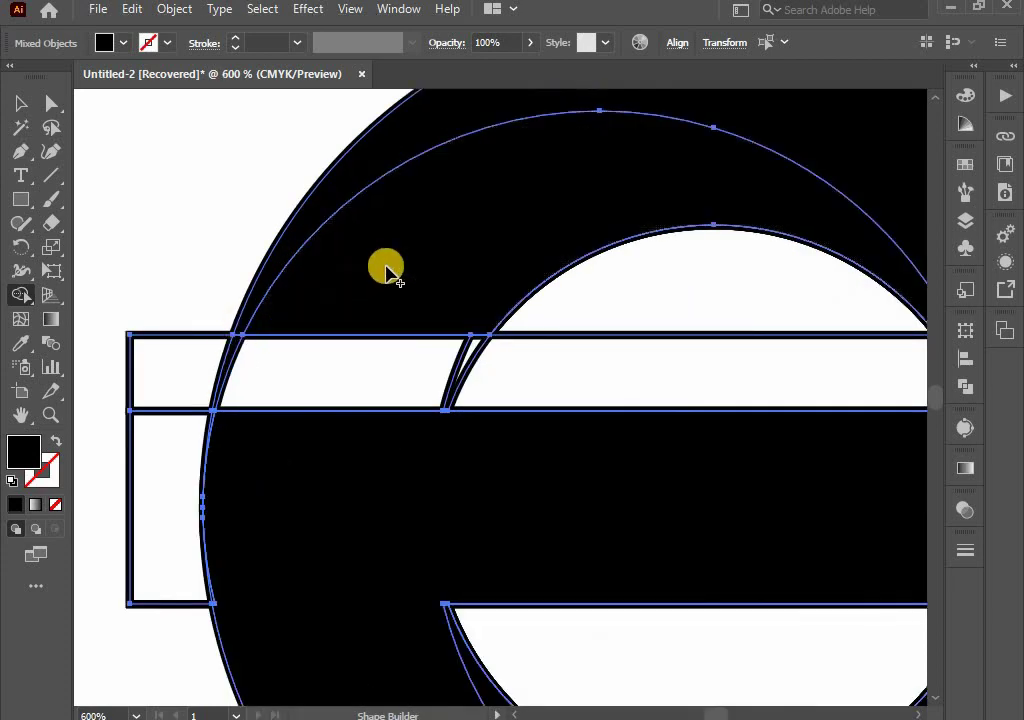
{"action": "left_click_drag", "start_coordinate": [293, 320], "coordinate": [164, 419]}
{"action": "mouse_move", "coordinate": [851, 519]}
{"action": "left_mouse_down"}
{"action": "mouse_move", "coordinate": [716, 405]}
{"action": "mouse_move", "coordinate": [797, 325]}
{"action": "left_mouse_up"}
{"action": "scroll", "coordinate": [759, 293], "scroll_direction": "up", "scroll_amount": 2}
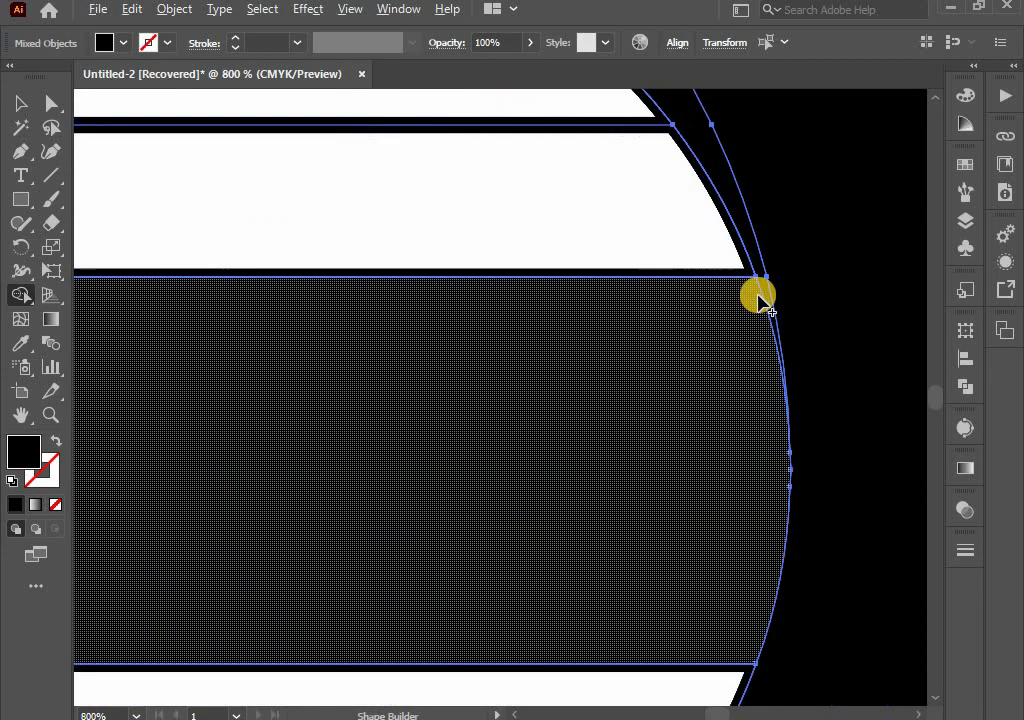
{"action": "scroll", "coordinate": [759, 293], "scroll_direction": "up", "scroll_amount": 1}
{"action": "scroll", "coordinate": [766, 306], "scroll_direction": "down", "scroll_amount": 2}
{"action": "scroll", "coordinate": [815, 450], "scroll_direction": "down", "scroll_amount": 1}
{"action": "scroll", "coordinate": [800, 425], "scroll_direction": "down", "scroll_amount": 2}
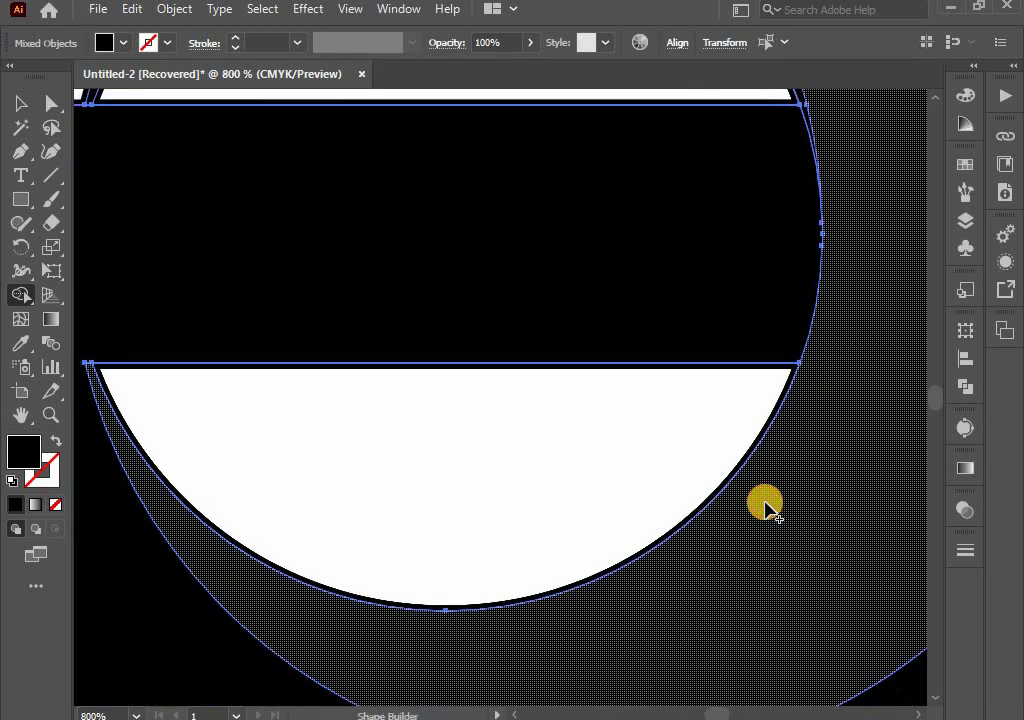
{"action": "scroll", "coordinate": [700, 555], "scroll_direction": "down", "scroll_amount": 1}
{"action": "scroll", "coordinate": [620, 580], "scroll_direction": "down", "scroll_amount": 1}
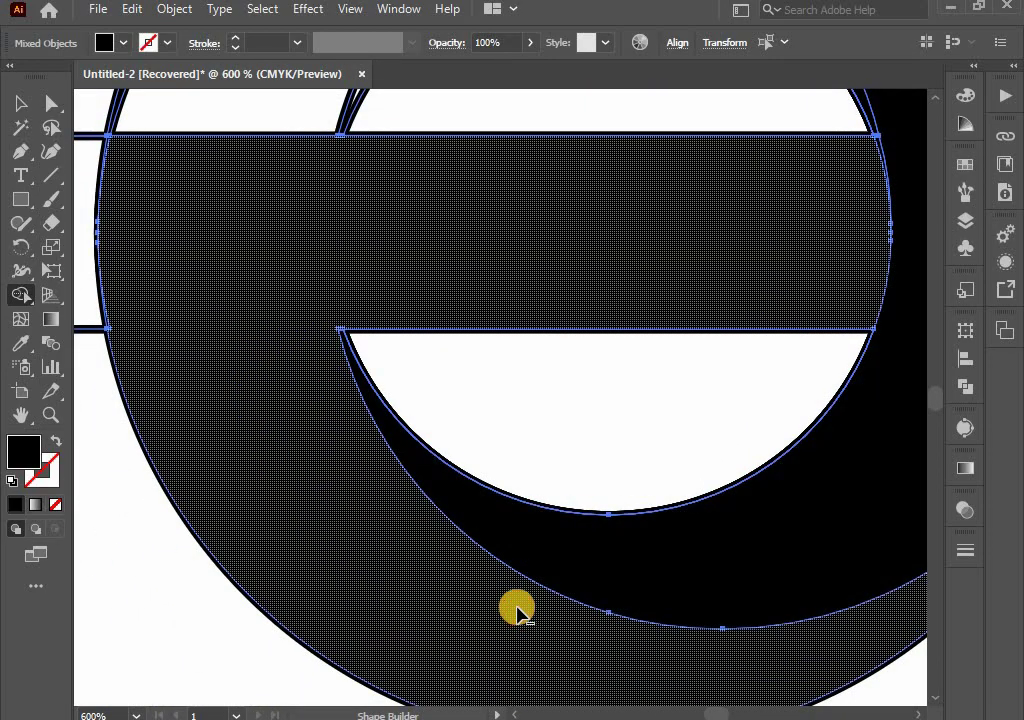
{"action": "scroll", "coordinate": [516, 608], "scroll_direction": "down", "scroll_amount": 2}
{"action": "left_click", "coordinate": [491, 605]}
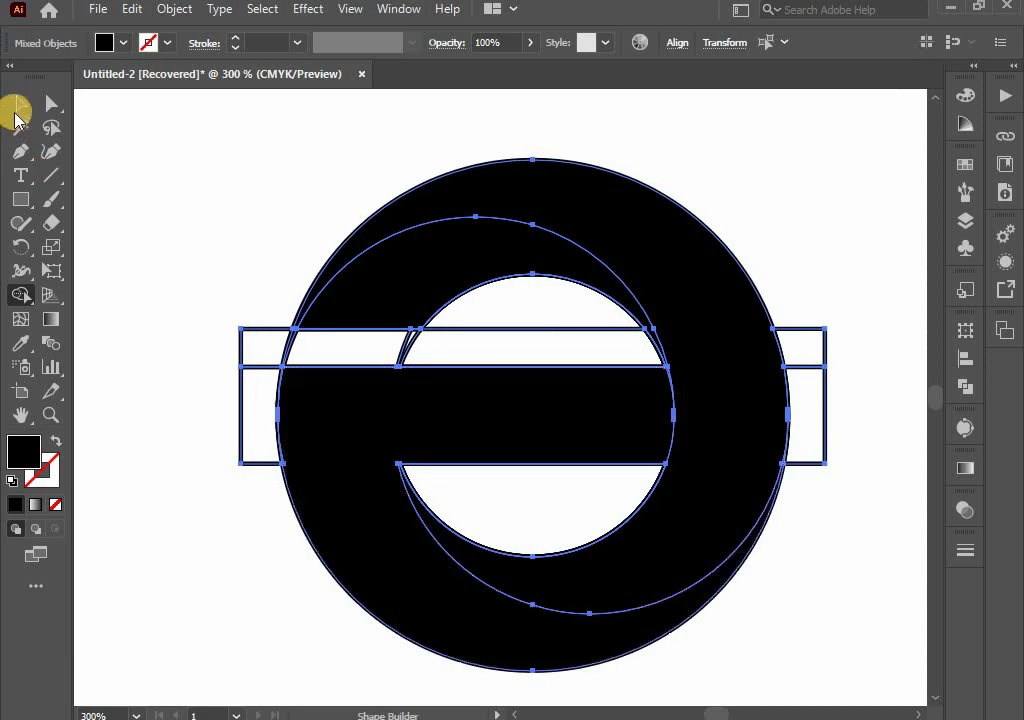
Step: Select all the artwork and ungroup the ring pieces
{"action": "left_click", "coordinate": [20, 103]}
{"action": "left_click_drag", "start_coordinate": [196, 188], "coordinate": [677, 608]}
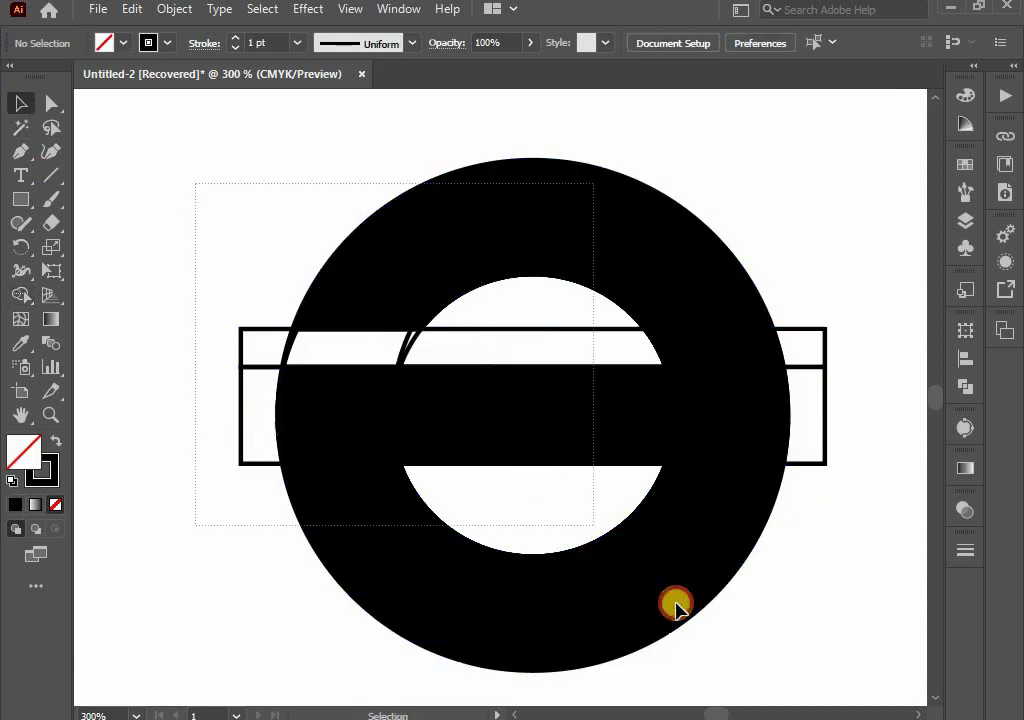
{"action": "right_click", "coordinate": [640, 436]}
{"action": "left_click", "coordinate": [332, 220]}
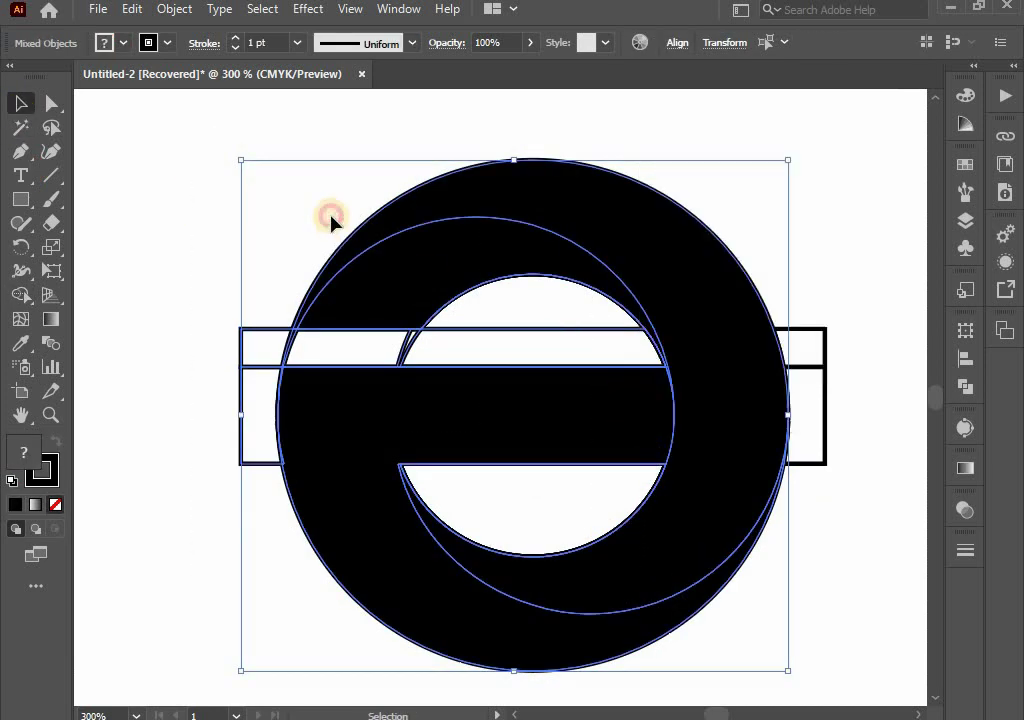
{"action": "left_click_drag", "start_coordinate": [334, 206], "coordinate": [424, 272]}
{"action": "right_click", "coordinate": [424, 272]}
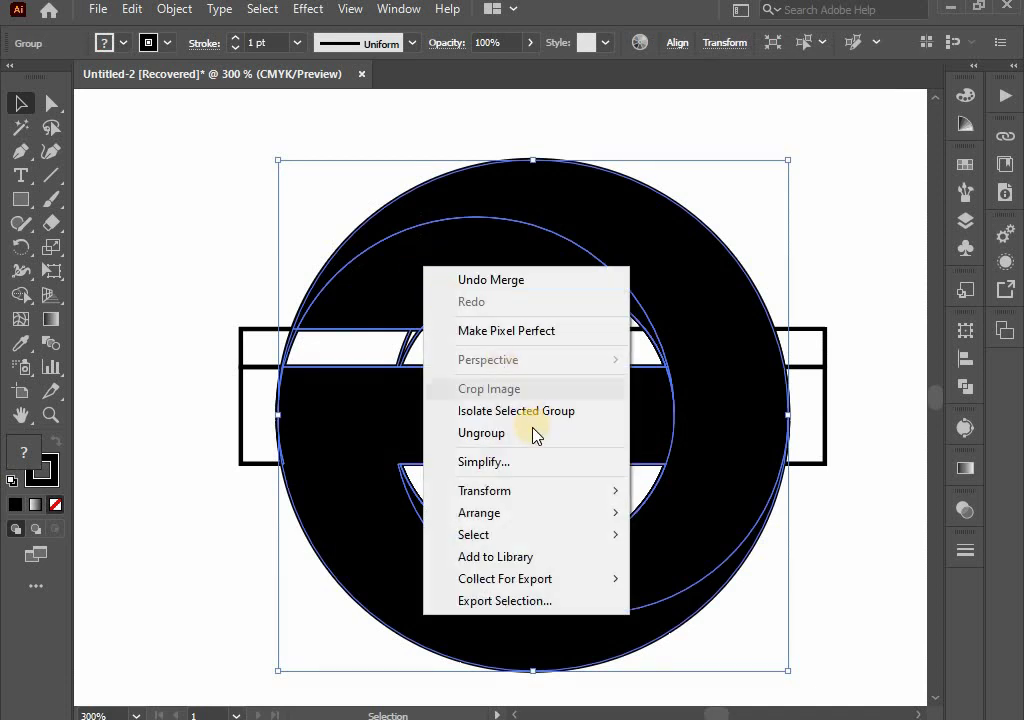
{"action": "left_click", "coordinate": [533, 432]}
Step: Cut the filled e-shape and delete all the leftover outline shapes
{"action": "left_click", "coordinate": [262, 305]}
{"action": "left_click", "coordinate": [387, 282]}
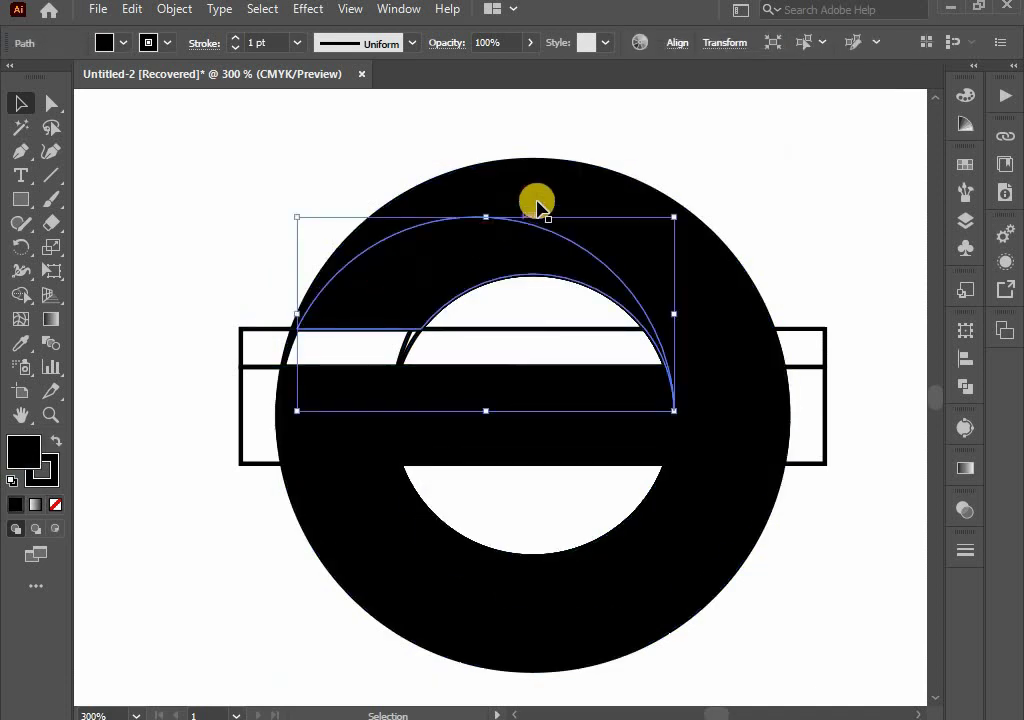
{"action": "left_click", "coordinate": [540, 195]}
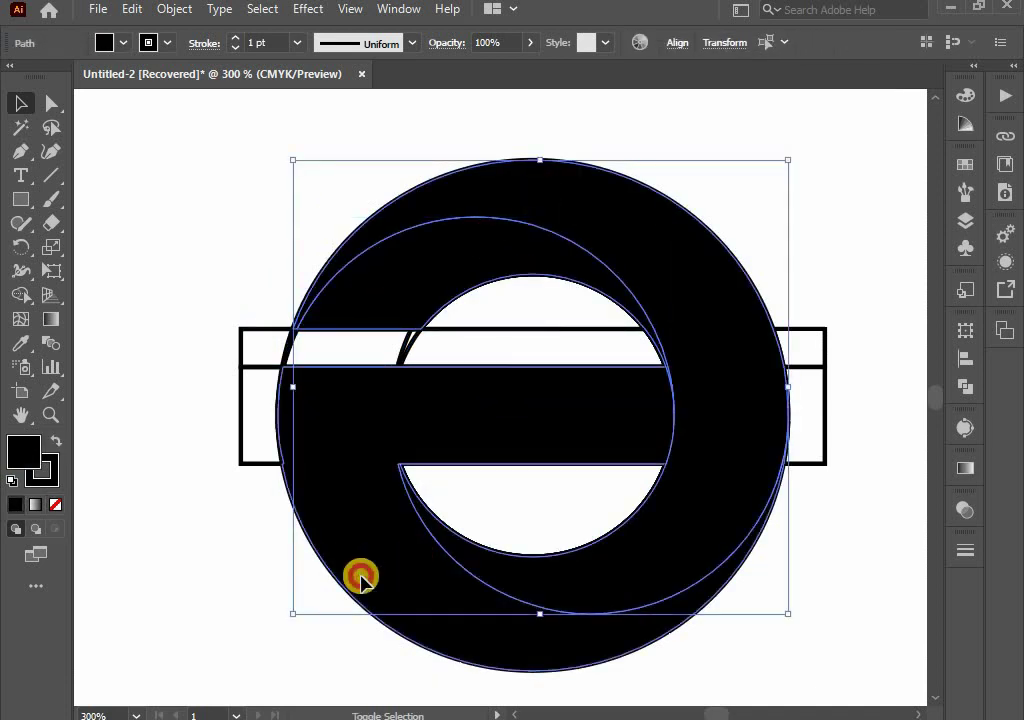
{"action": "left_click", "coordinate": [361, 576]}
{"action": "left_click", "coordinate": [129, 10]}
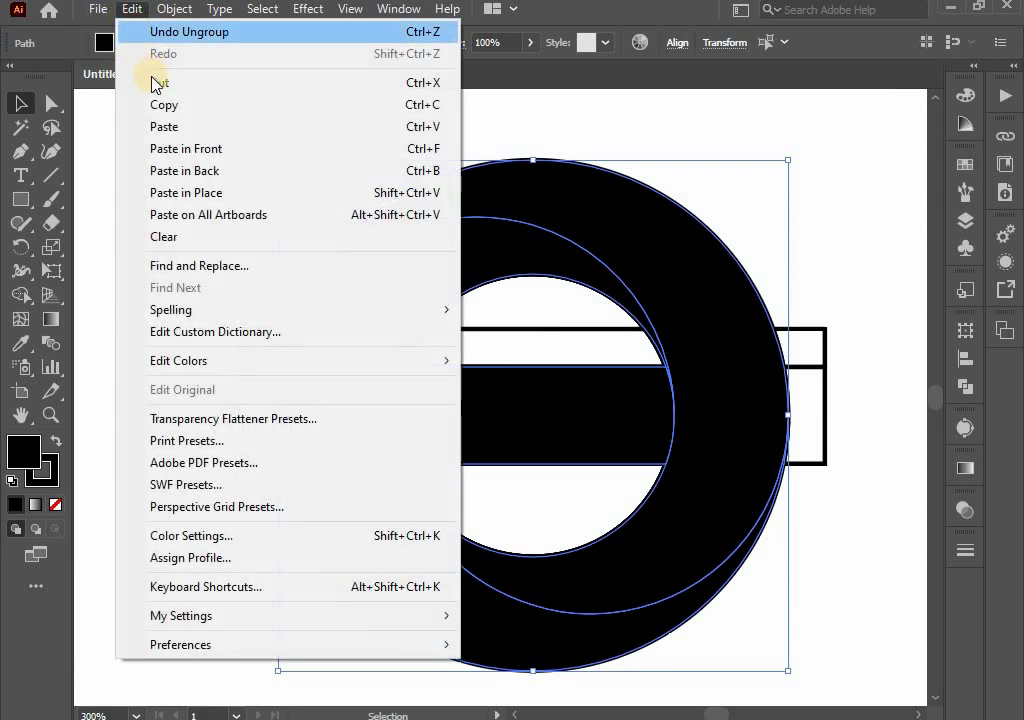
{"action": "left_click", "coordinate": [240, 235]}
{"action": "key", "text": "ctrl+a"}
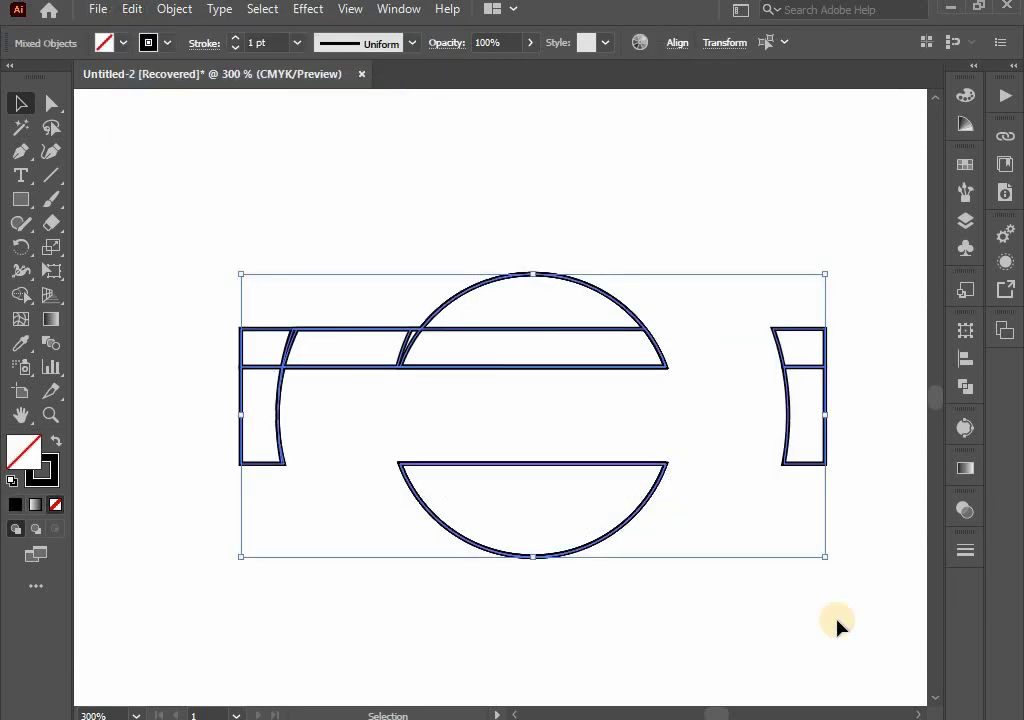
{"action": "key", "text": "Delete"}
Step: Paste the e-shape back in front, shrink it slightly, and set its stroke to None
{"action": "left_click", "coordinate": [130, 10]}
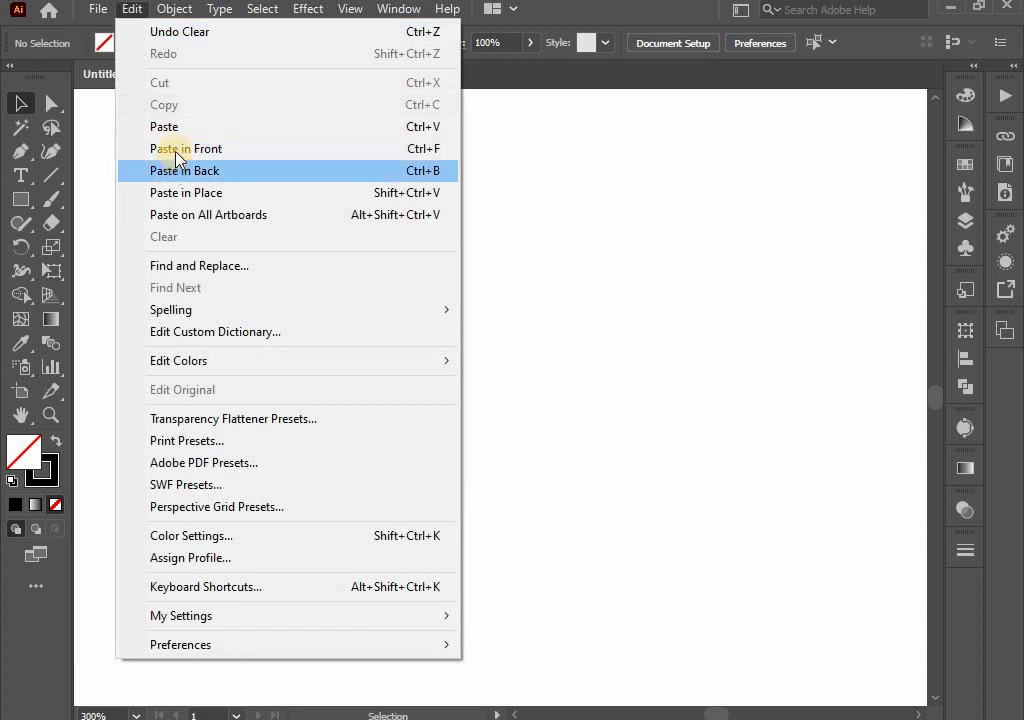
{"action": "left_click", "coordinate": [172, 147]}
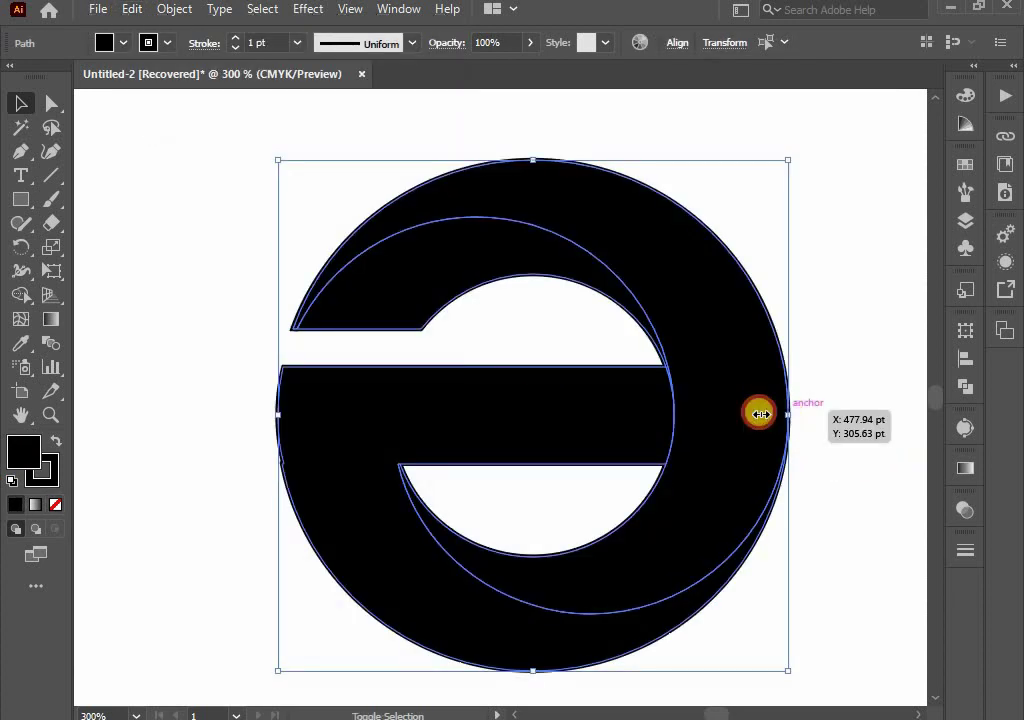
{"action": "left_click_drag", "start_coordinate": [787, 413], "coordinate": [759, 413]}
{"action": "left_click", "coordinate": [818, 484]}
{"action": "left_click_drag", "start_coordinate": [274, 213], "coordinate": [662, 590]}
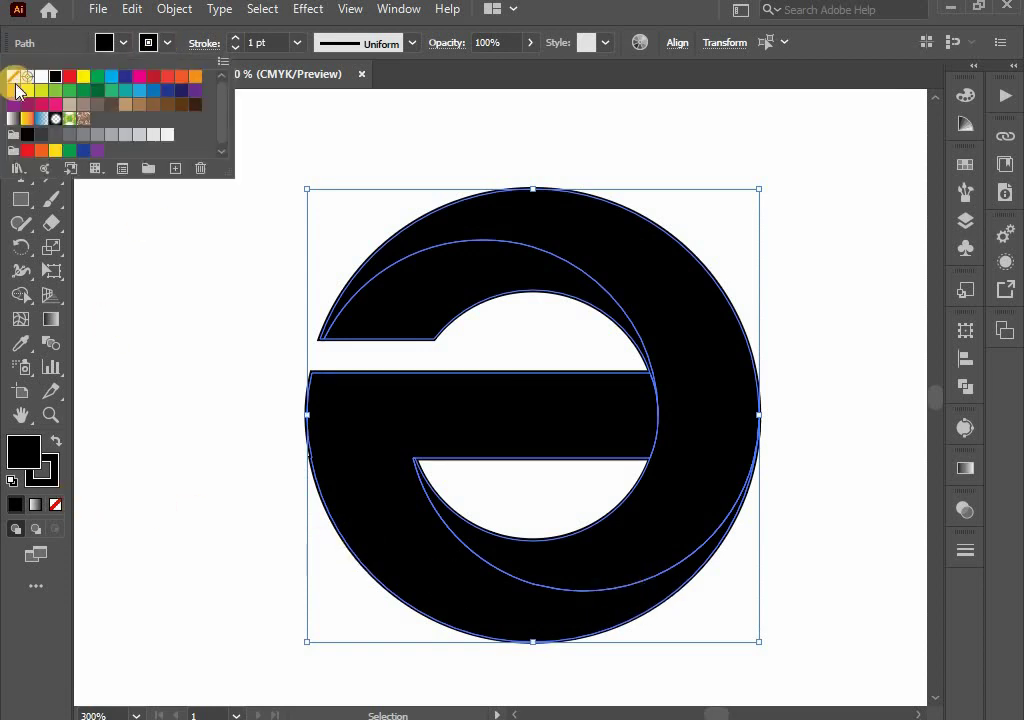
{"action": "left_click", "coordinate": [14, 80]}
Step: Apply the Fading Sky gradient to the e-shape and set its left stop to crimson
{"action": "left_click", "coordinate": [233, 481]}
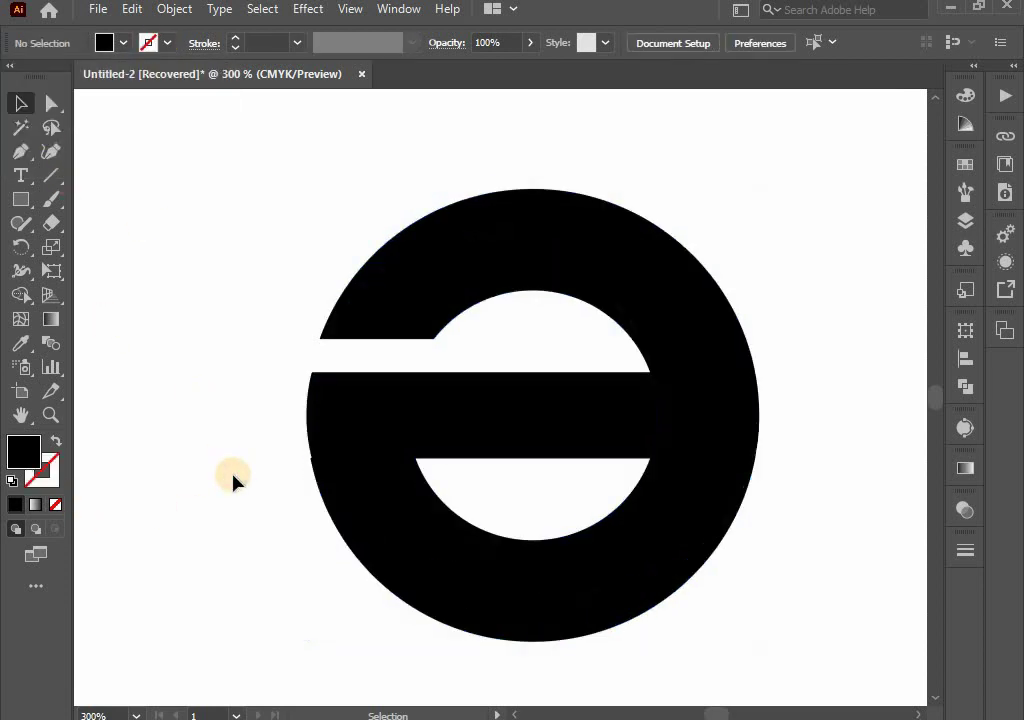
{"action": "left_click_drag", "start_coordinate": [210, 251], "coordinate": [668, 671]}
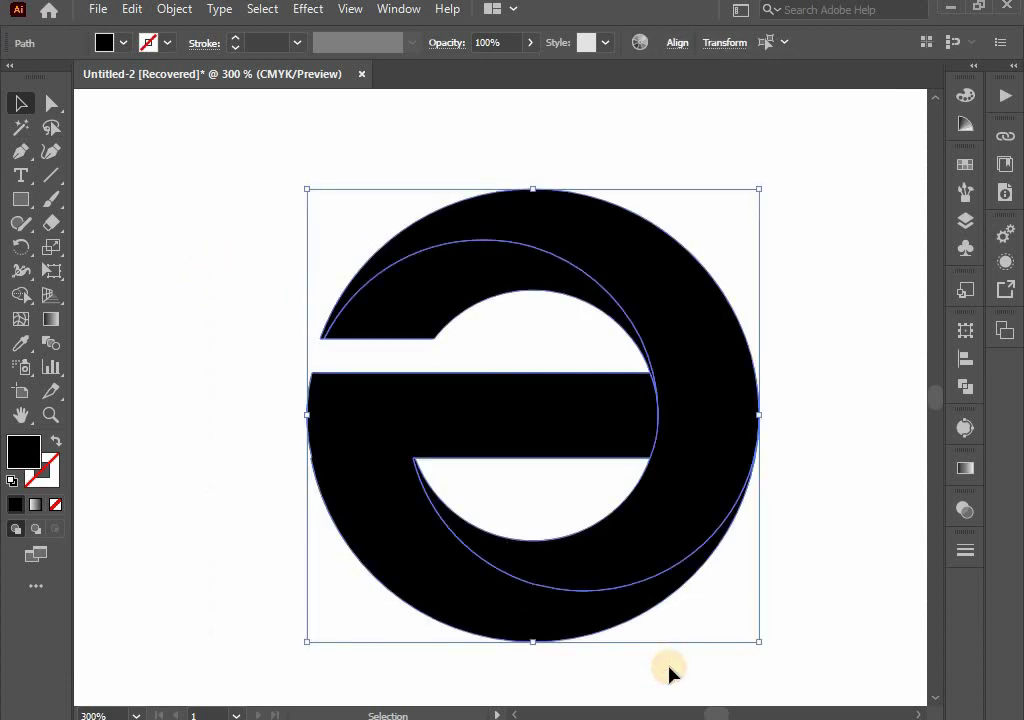
{"action": "left_click", "coordinate": [961, 469]}
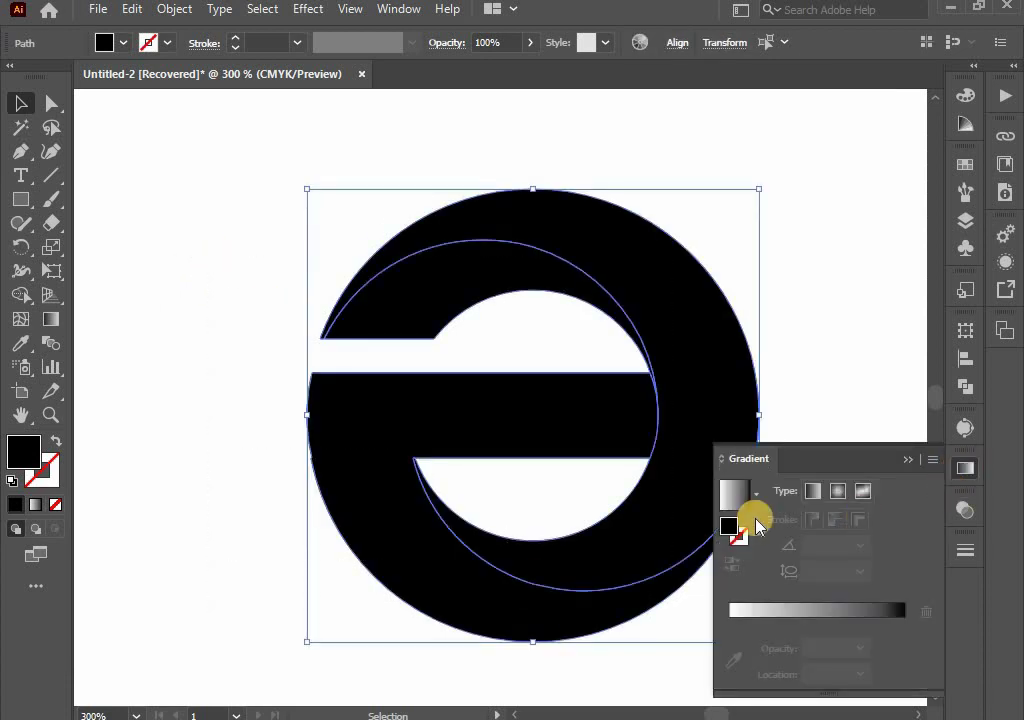
{"action": "left_click", "coordinate": [755, 498]}
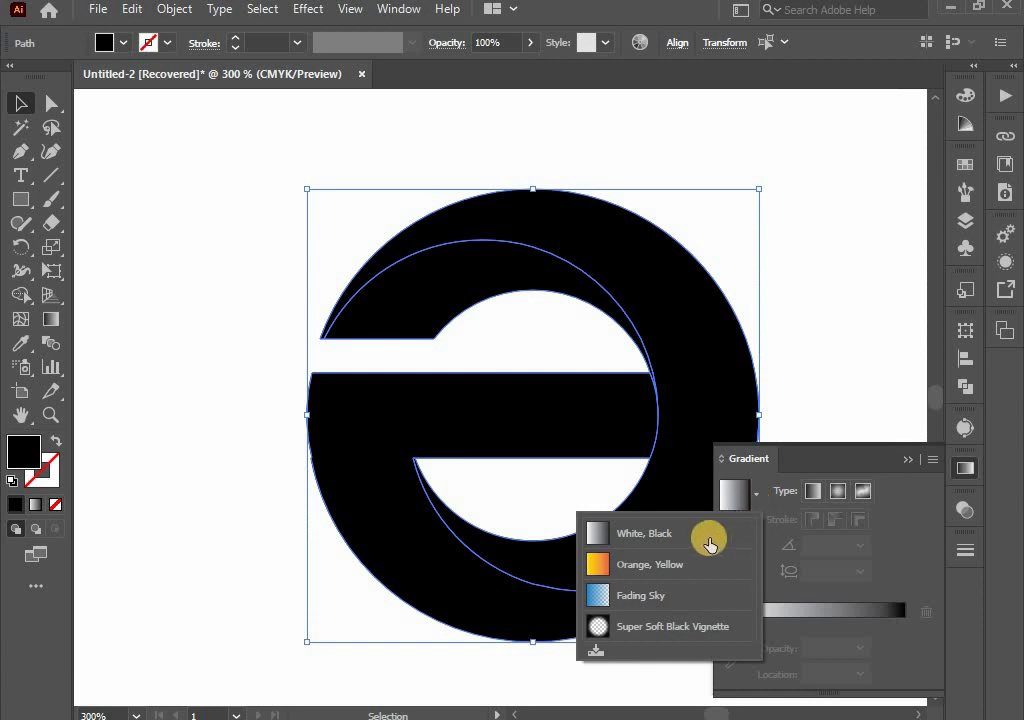
{"action": "left_click", "coordinate": [645, 597]}
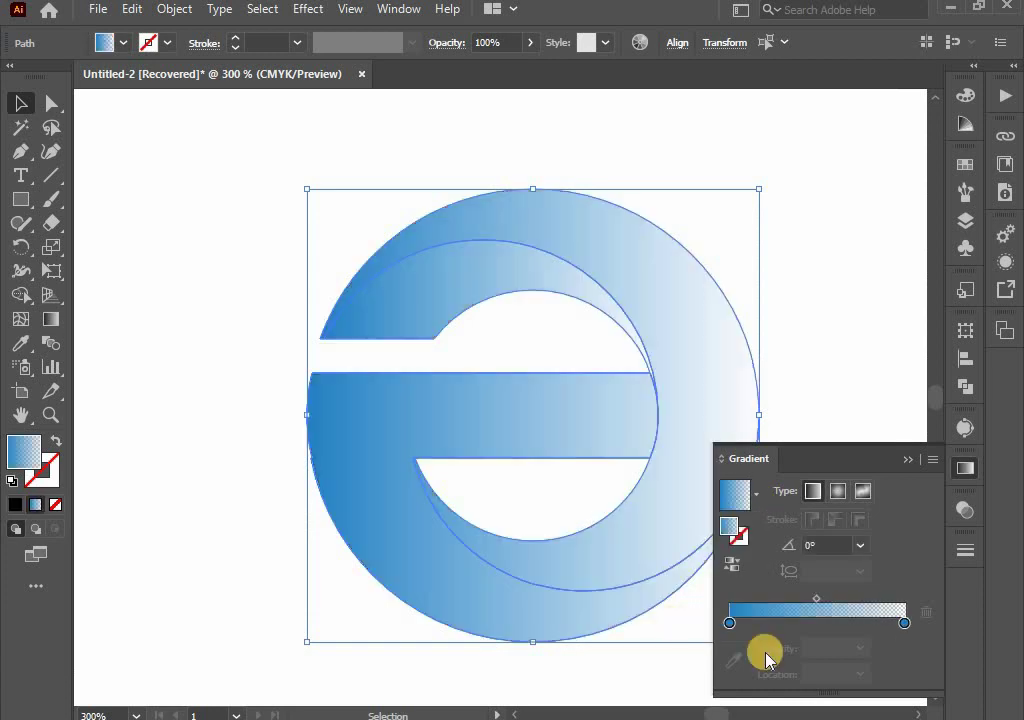
{"action": "double_click", "coordinate": [729, 622]}
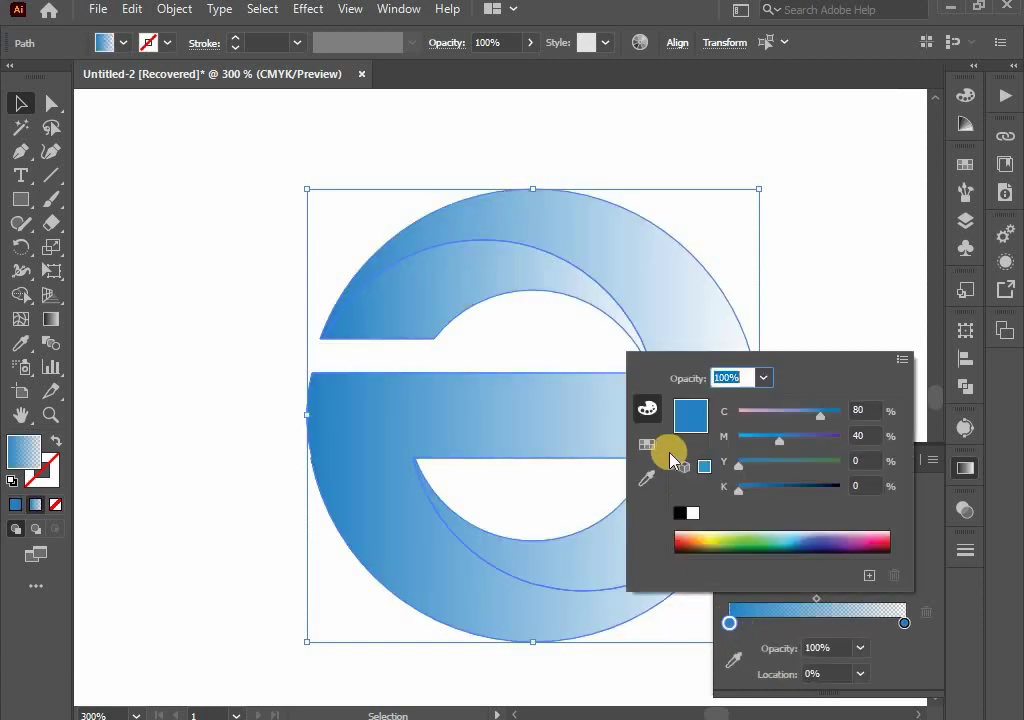
{"action": "left_click", "coordinate": [647, 446]}
{"action": "left_click", "coordinate": [843, 420]}
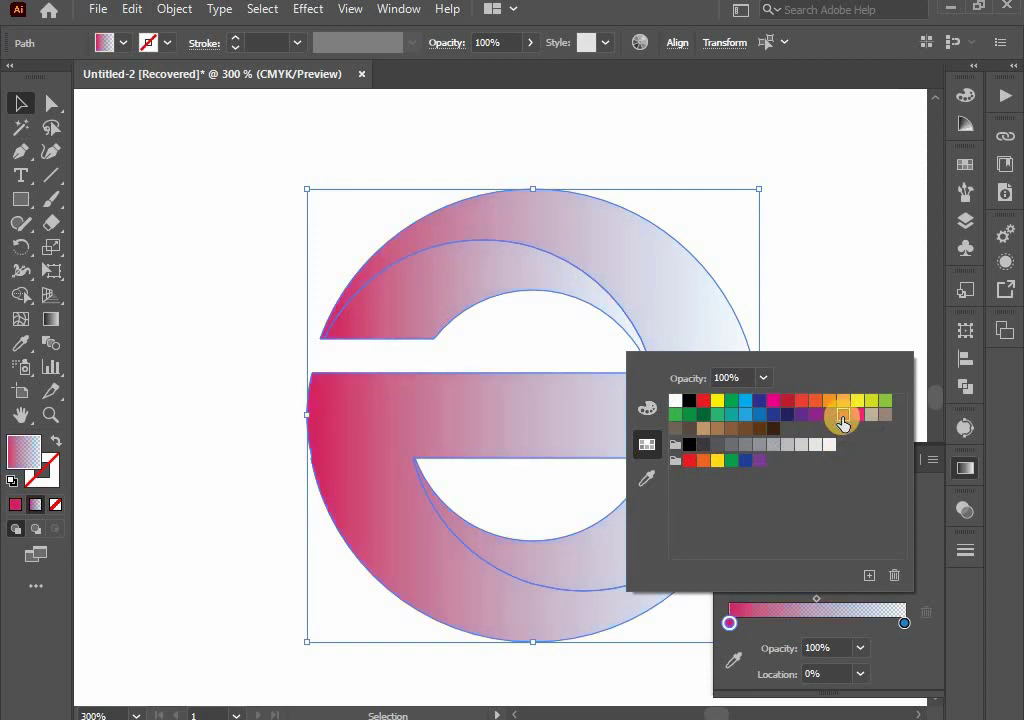
{"action": "left_click", "coordinate": [647, 408]}
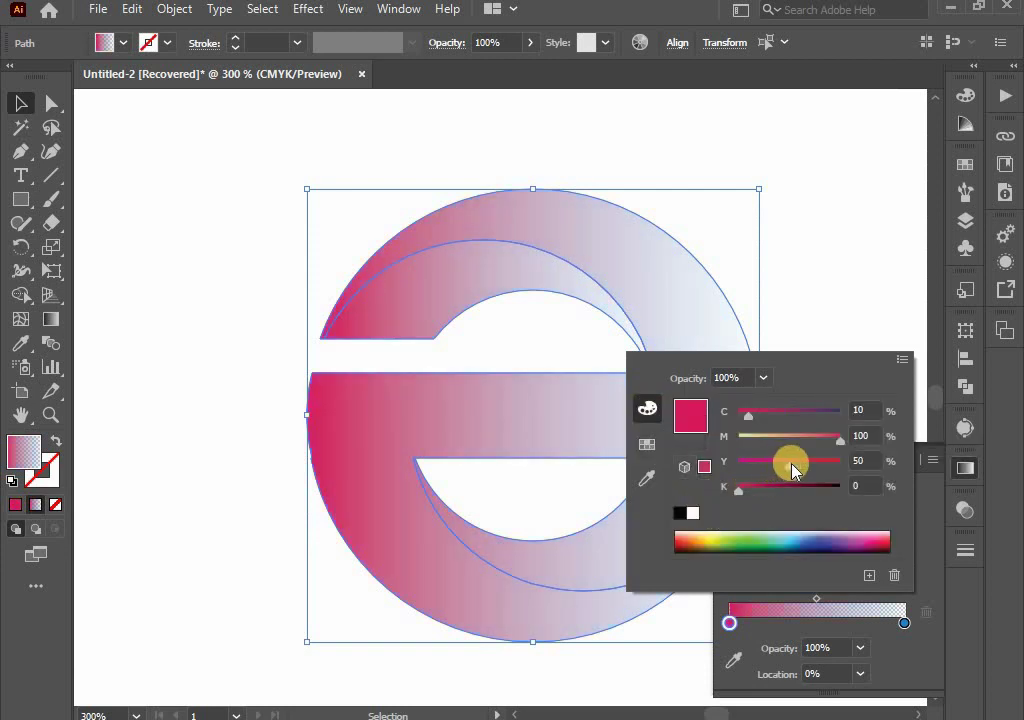
{"action": "left_click", "coordinate": [731, 617]}
Step: Duplicate the crimson stop and darken the right stop toward burgundy using K
{"action": "mouse_move", "coordinate": [729, 622]}
{"action": "left_mouse_down"}
{"action": "mouse_move", "coordinate": [898, 622]}
{"action": "mouse_move", "coordinate": [912, 651]}
{"action": "left_mouse_up"}
{"action": "double_click", "coordinate": [879, 623]}
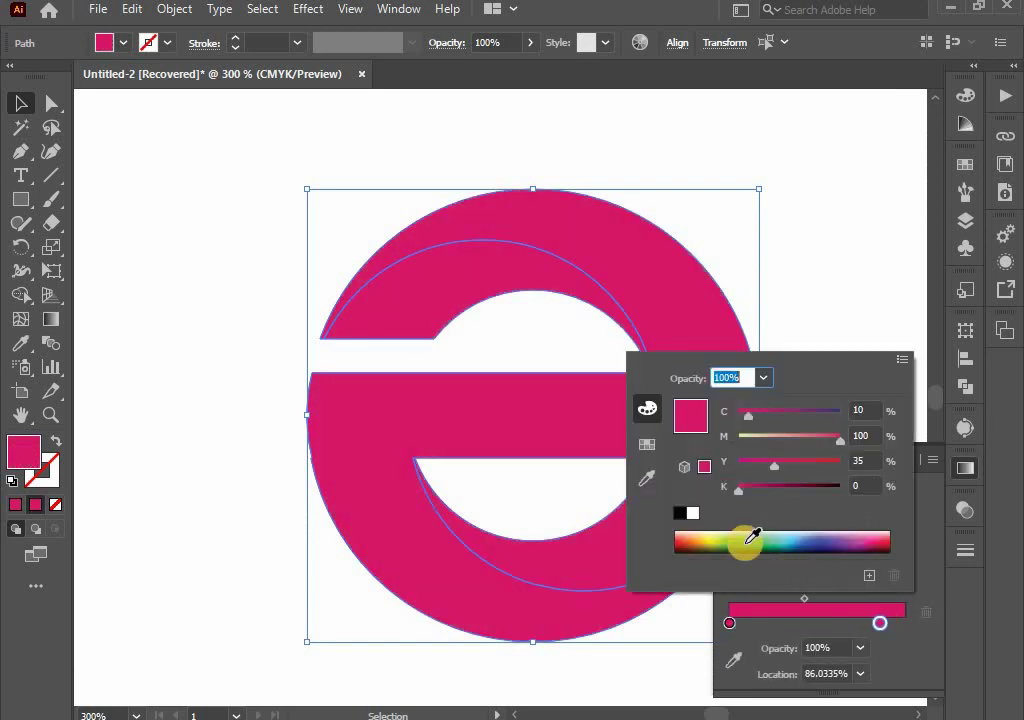
{"action": "left_click", "coordinate": [798, 486]}
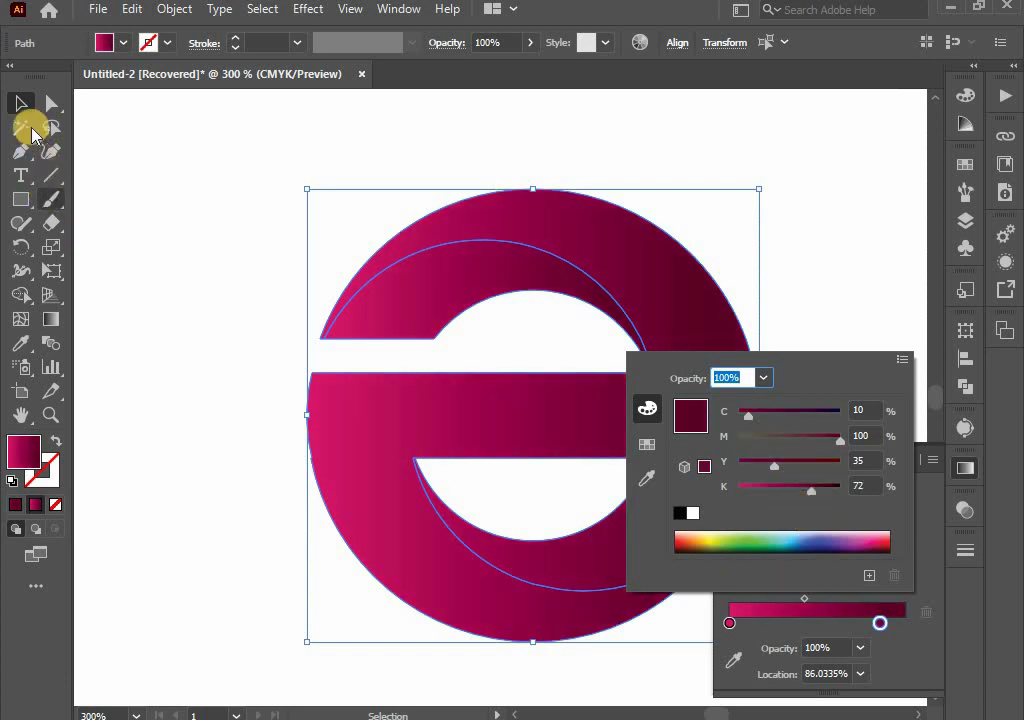
{"action": "left_click", "coordinate": [457, 492]}
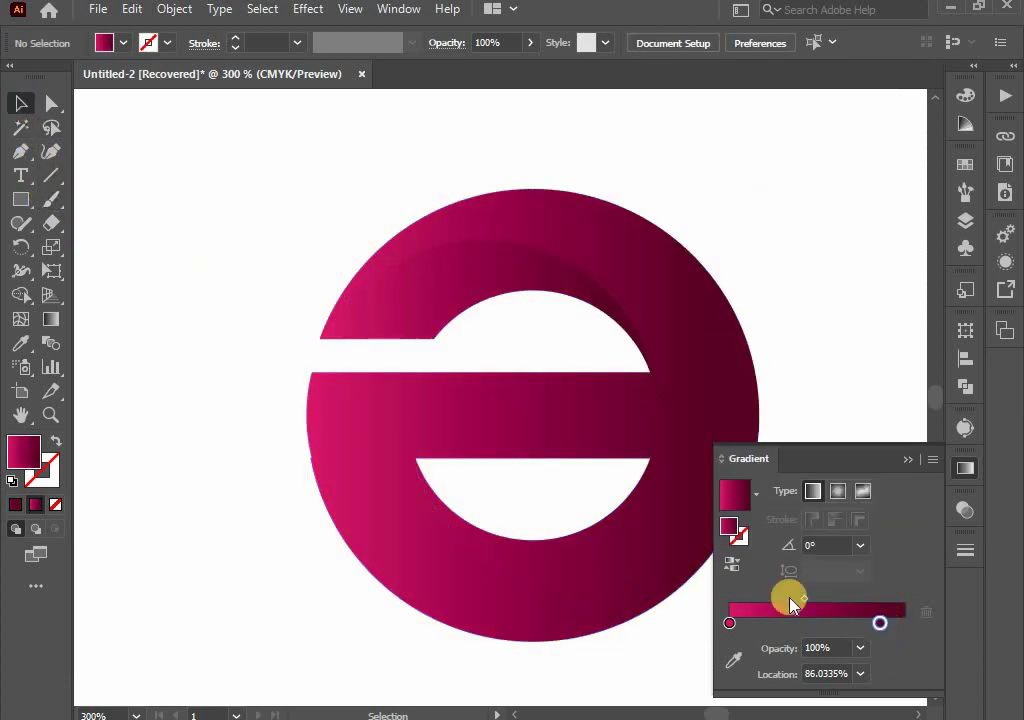
{"action": "left_click_drag", "start_coordinate": [236, 297], "coordinate": [633, 610]}
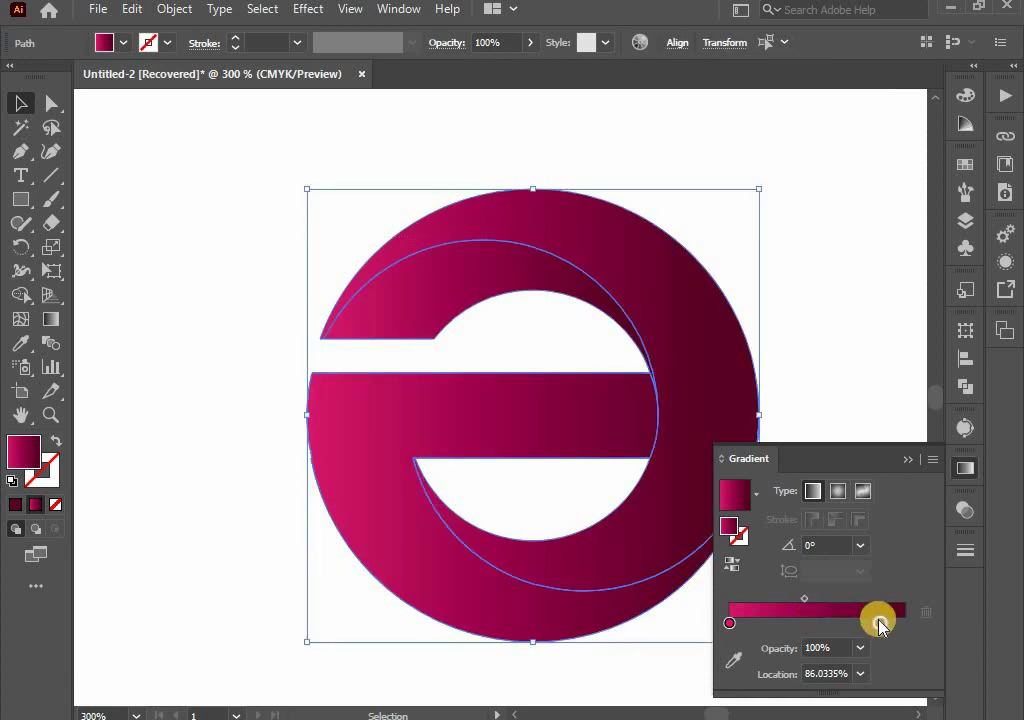
{"action": "left_click", "coordinate": [865, 442]}
{"action": "left_click_drag", "start_coordinate": [834, 453], "coordinate": [816, 450]}
Step: Lay gradients across the top arc, outer ring and lower bar pieces of the 'e'
{"action": "left_click", "coordinate": [434, 302]}
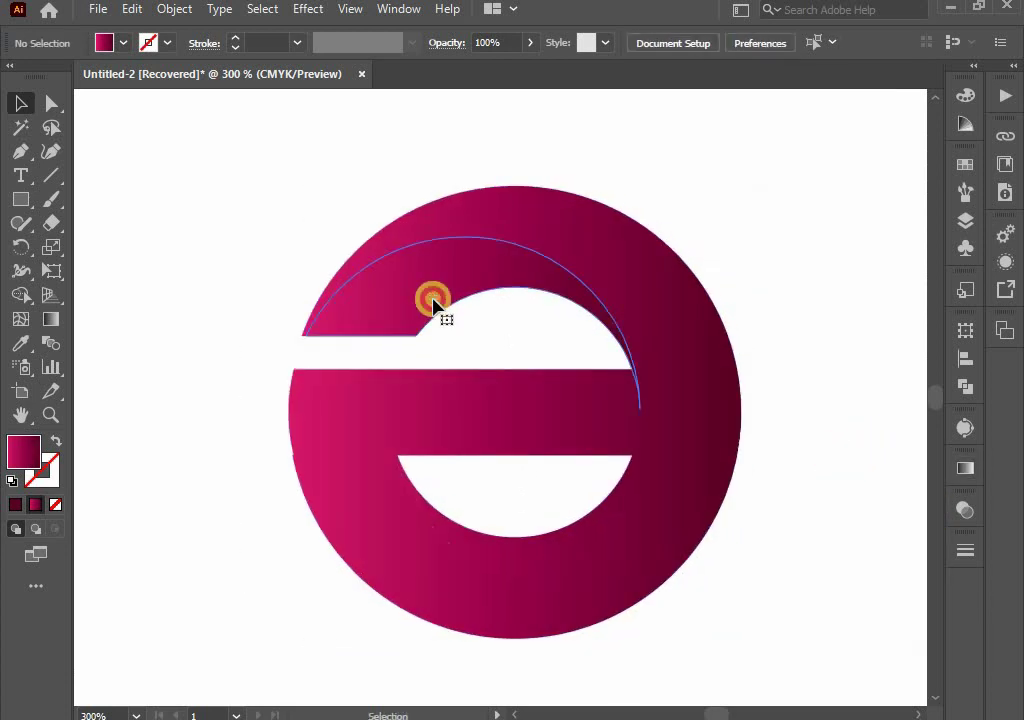
{"action": "left_click", "coordinate": [51, 320]}
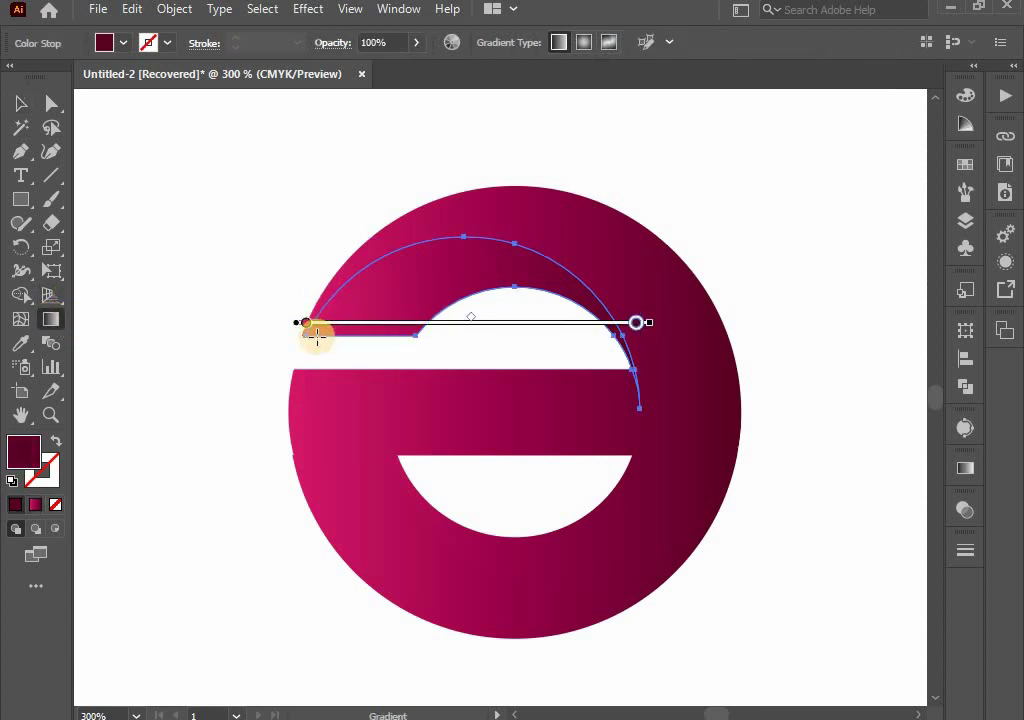
{"action": "left_click_drag", "start_coordinate": [316, 335], "coordinate": [606, 266]}
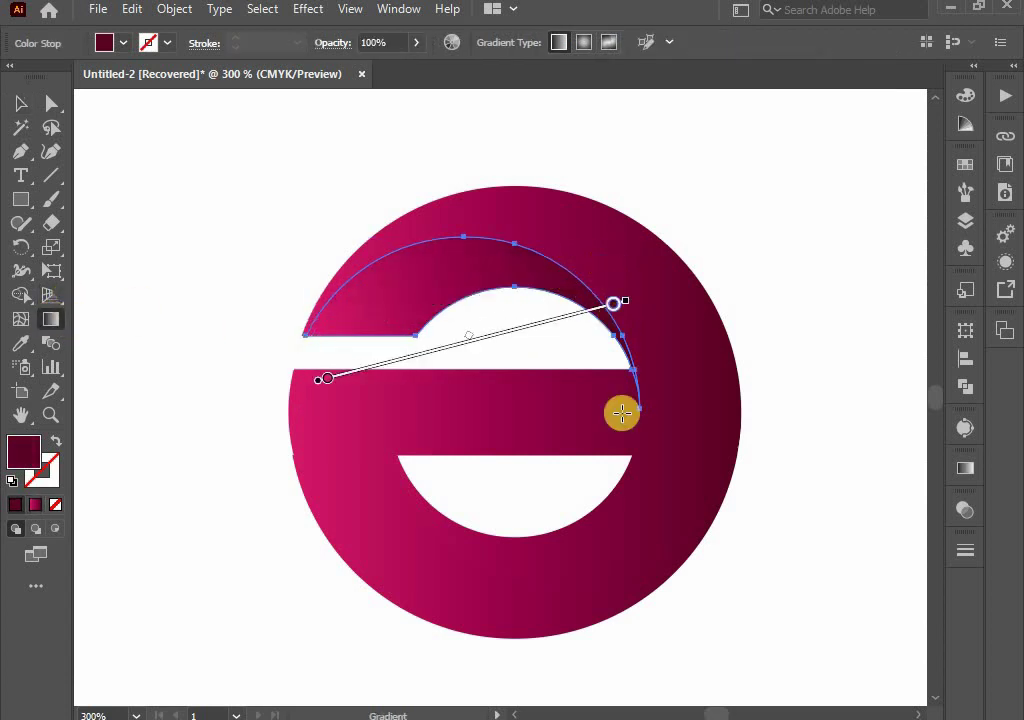
{"action": "left_click", "coordinate": [700, 450], "text": "ctrl+shift"}
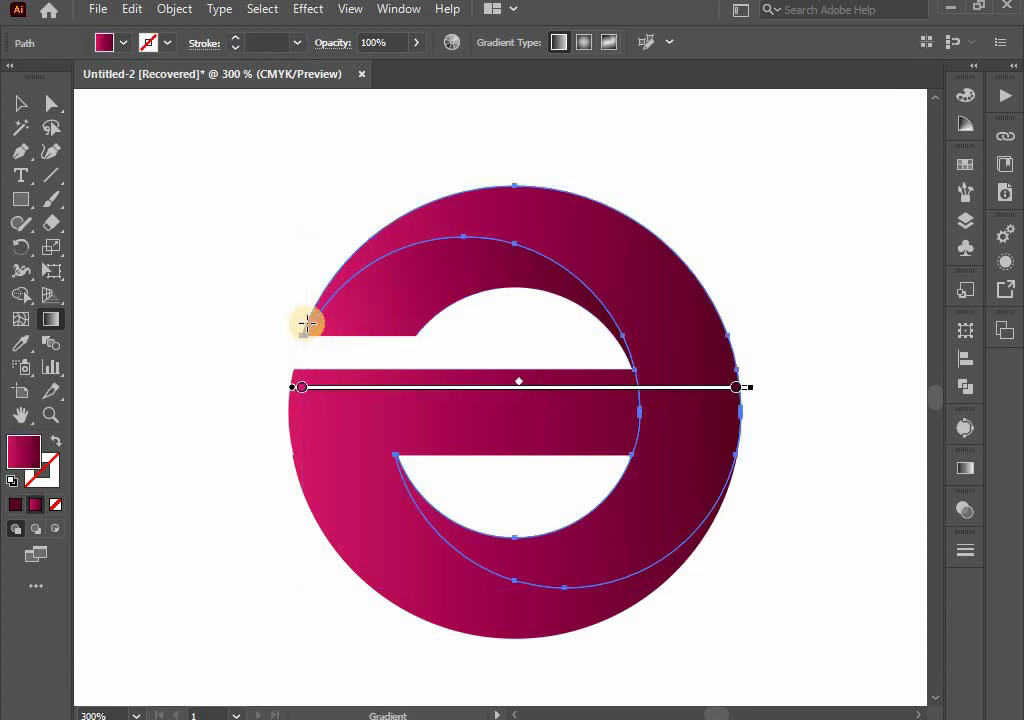
{"action": "left_click_drag", "start_coordinate": [306, 322], "coordinate": [823, 398]}
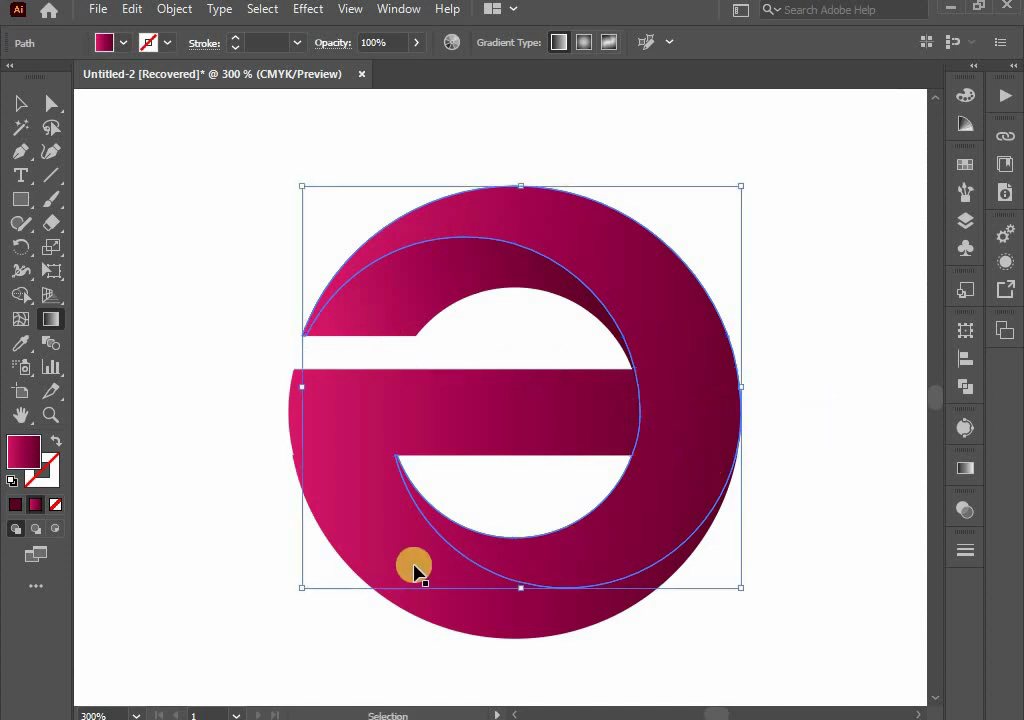
{"action": "left_click", "coordinate": [377, 526], "text": "ctrl"}
{"action": "mouse_move", "coordinate": [279, 416]}
{"action": "left_mouse_down"}
{"action": "mouse_move", "coordinate": [682, 447]}
{"action": "mouse_move", "coordinate": [709, 416]}
{"action": "left_mouse_up"}
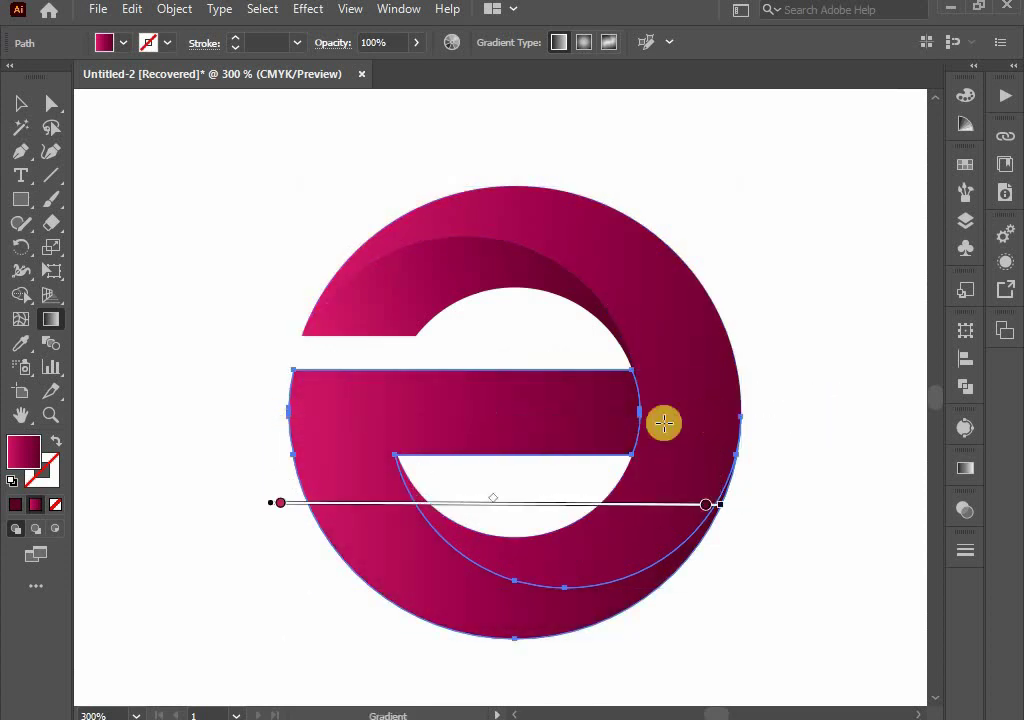
Step: Select the whole 'e' shape and zoom out so it sits centred in view
{"action": "key", "text": "v"}
{"action": "left_click", "coordinate": [503, 526], "text": "shift"}
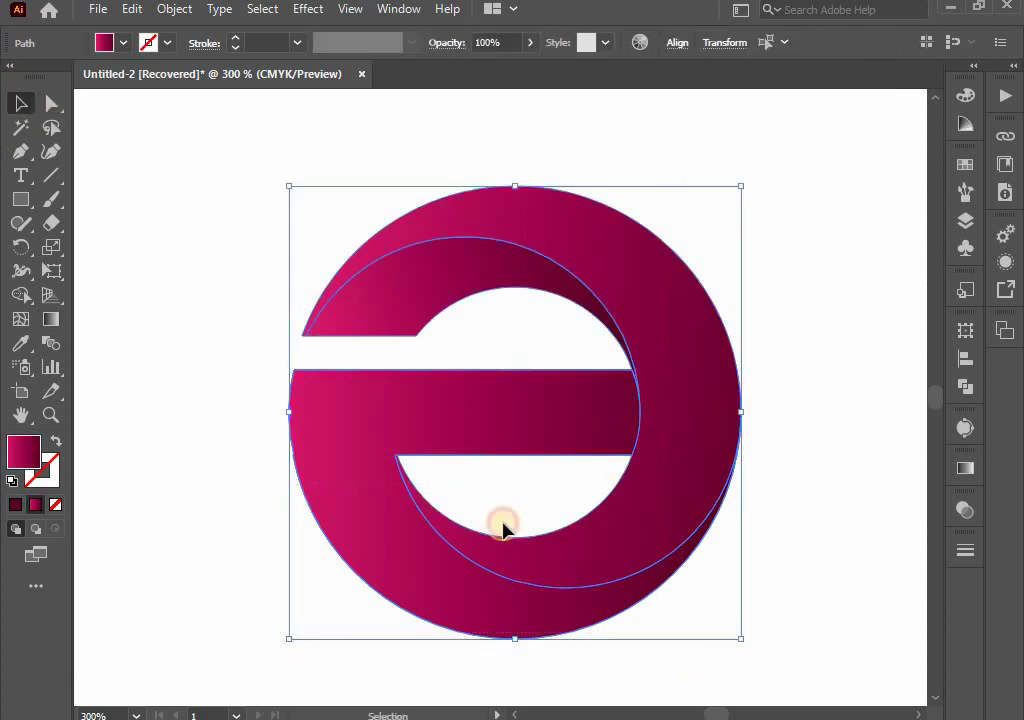
{"action": "key", "text": "ctrl+minus"}
{"action": "left_click_drag", "start_coordinate": [494, 434], "coordinate": [489, 422]}
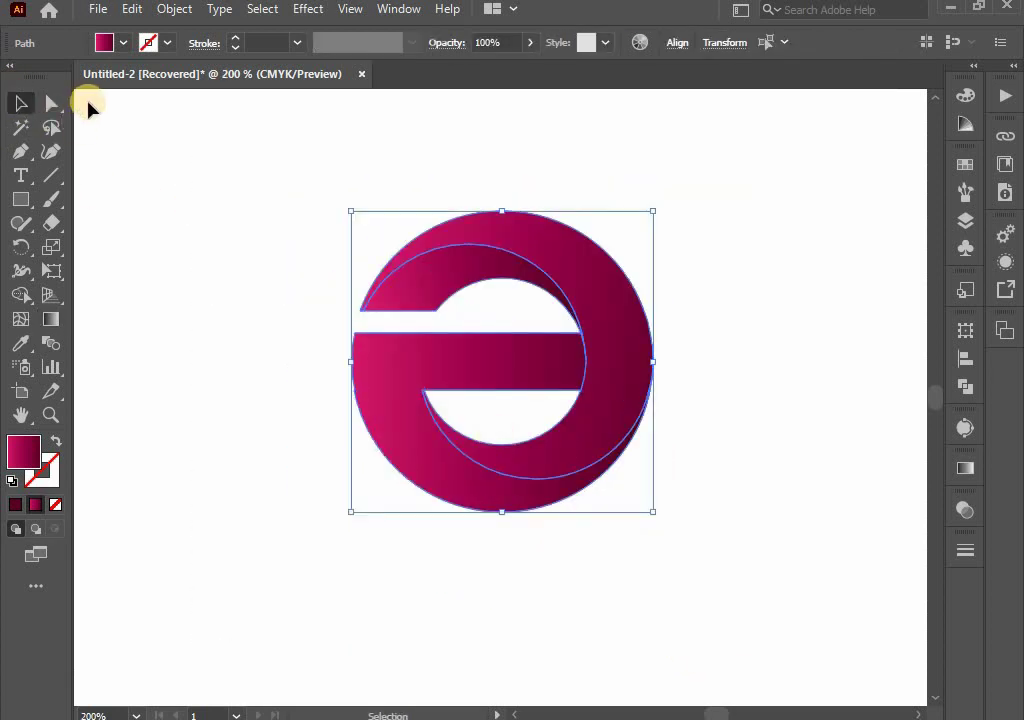
Step: Copy the 'e' and paste the copy in front of the original
{"action": "left_click", "coordinate": [131, 10]}
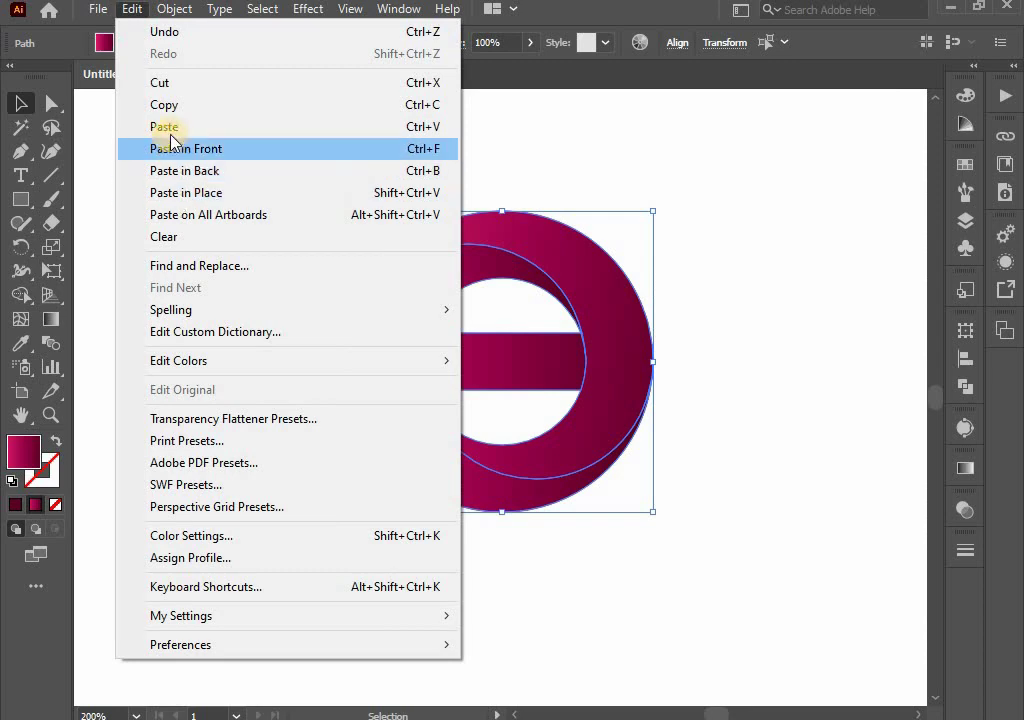
{"action": "left_click", "coordinate": [164, 106]}
{"action": "left_click", "coordinate": [131, 9]}
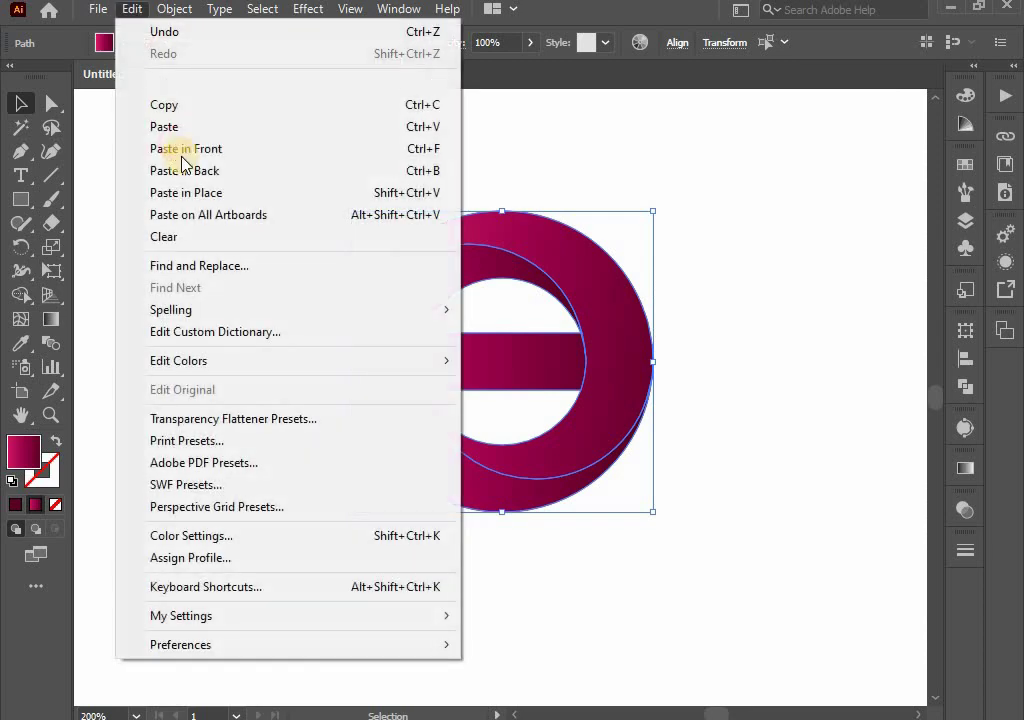
{"action": "left_click", "coordinate": [185, 150]}
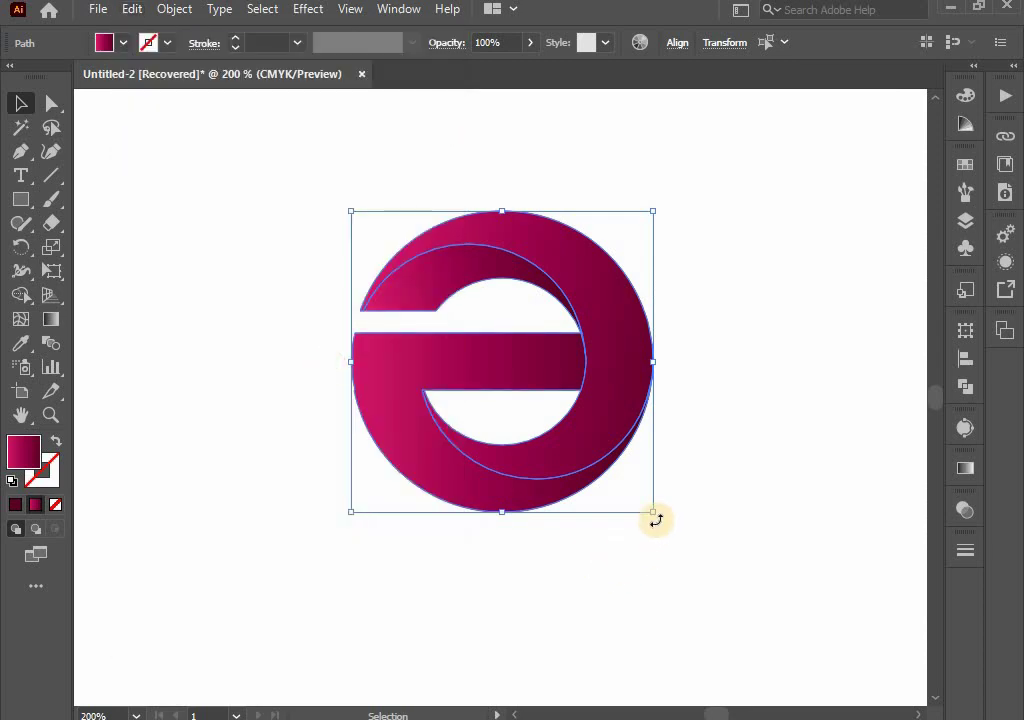
Step: Rotate the copy 180°, shift it right to overlap, and select both shapes
{"action": "left_click_drag", "start_coordinate": [655, 520], "coordinate": [417, 273]}
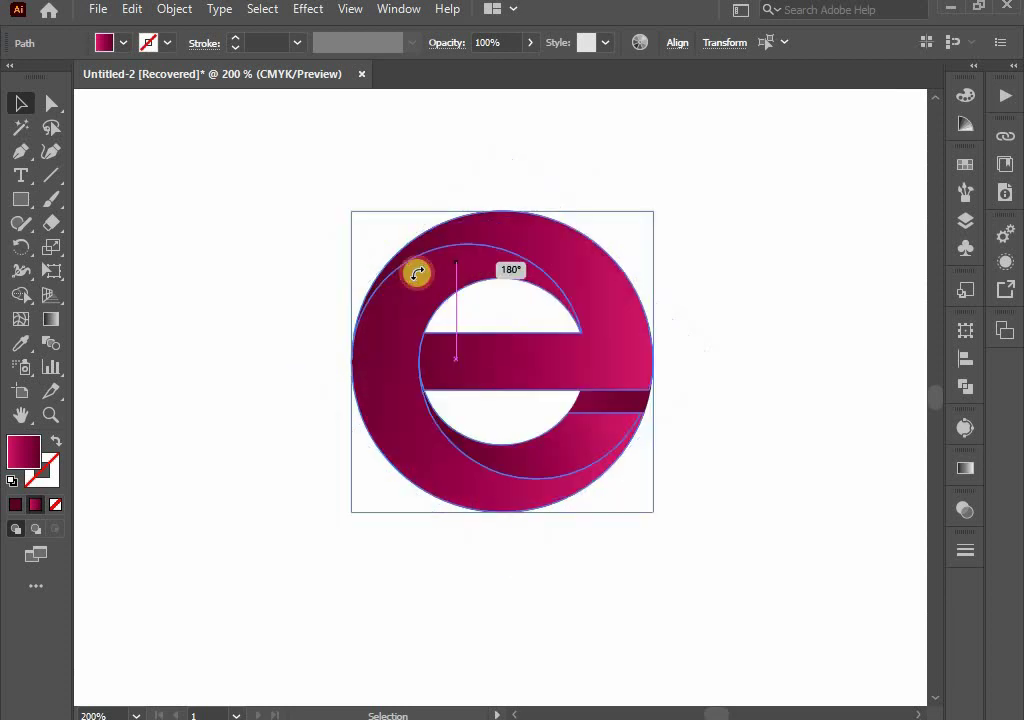
{"action": "left_click_drag", "start_coordinate": [447, 339], "coordinate": [527, 347]}
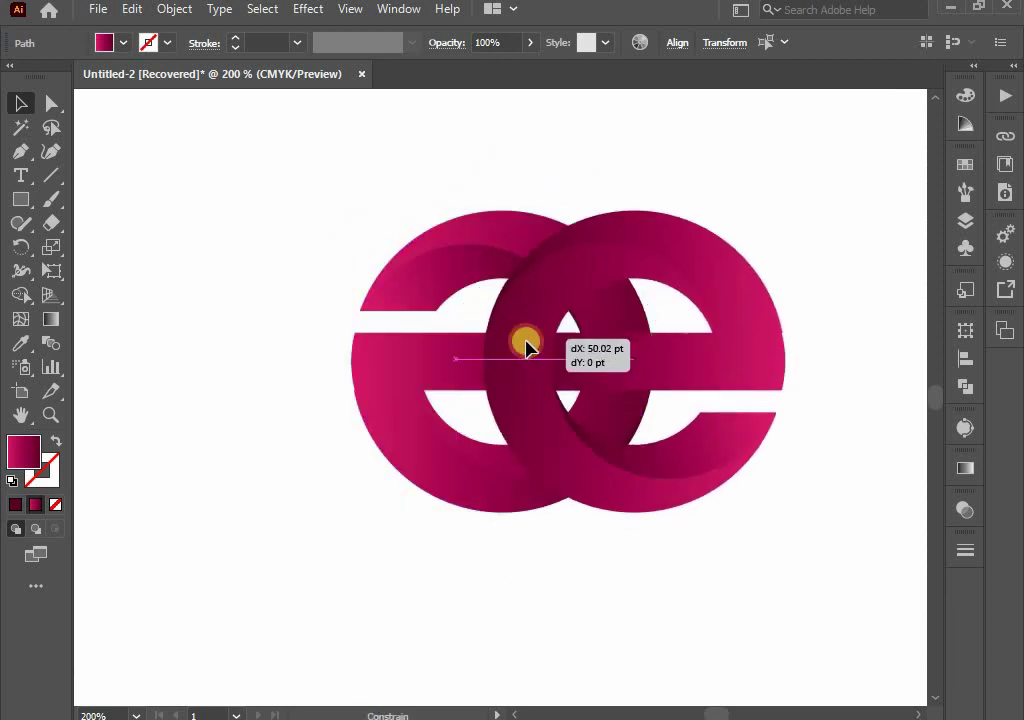
{"action": "left_click_drag", "start_coordinate": [527, 344], "coordinate": [531, 345]}
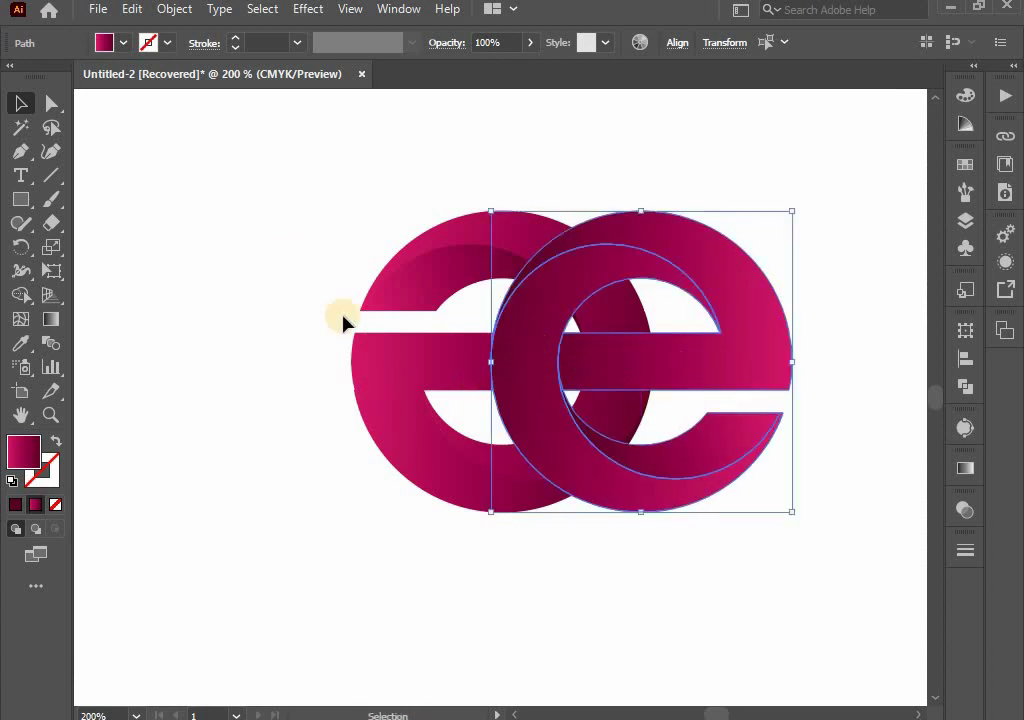
{"action": "left_click_drag", "start_coordinate": [286, 210], "coordinate": [781, 576]}
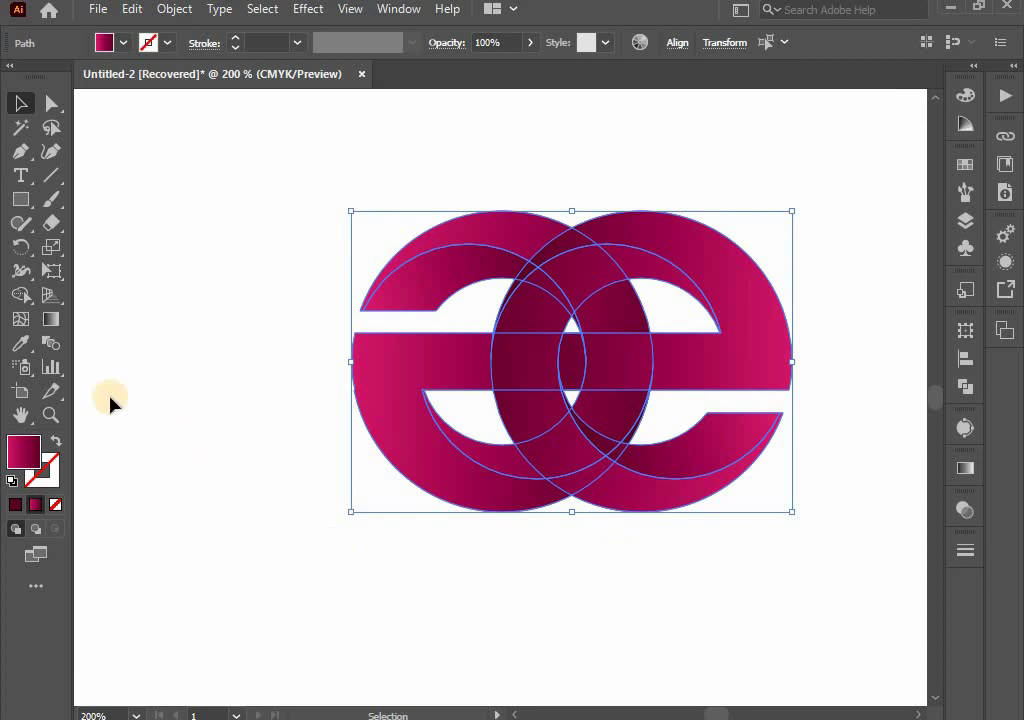
Step: Merge the overlapping right 'e', upper arc and lower arc regions with Shape Builder
{"action": "left_click", "coordinate": [20, 294]}
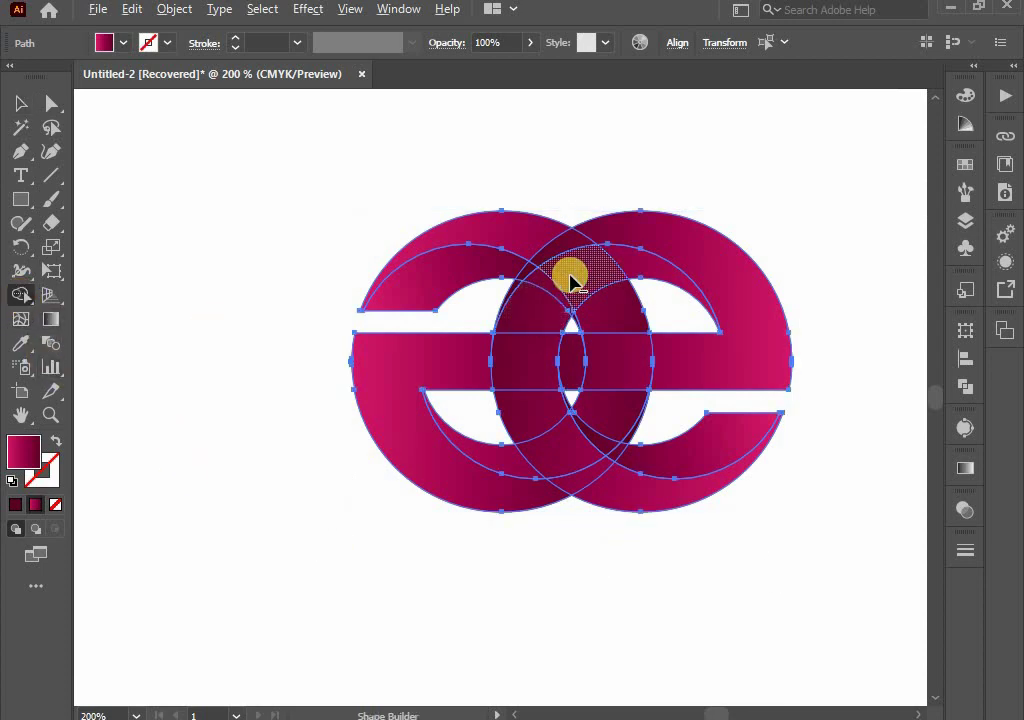
{"action": "scroll", "coordinate": [570, 279], "scroll_direction": "up", "scroll_amount": 2}
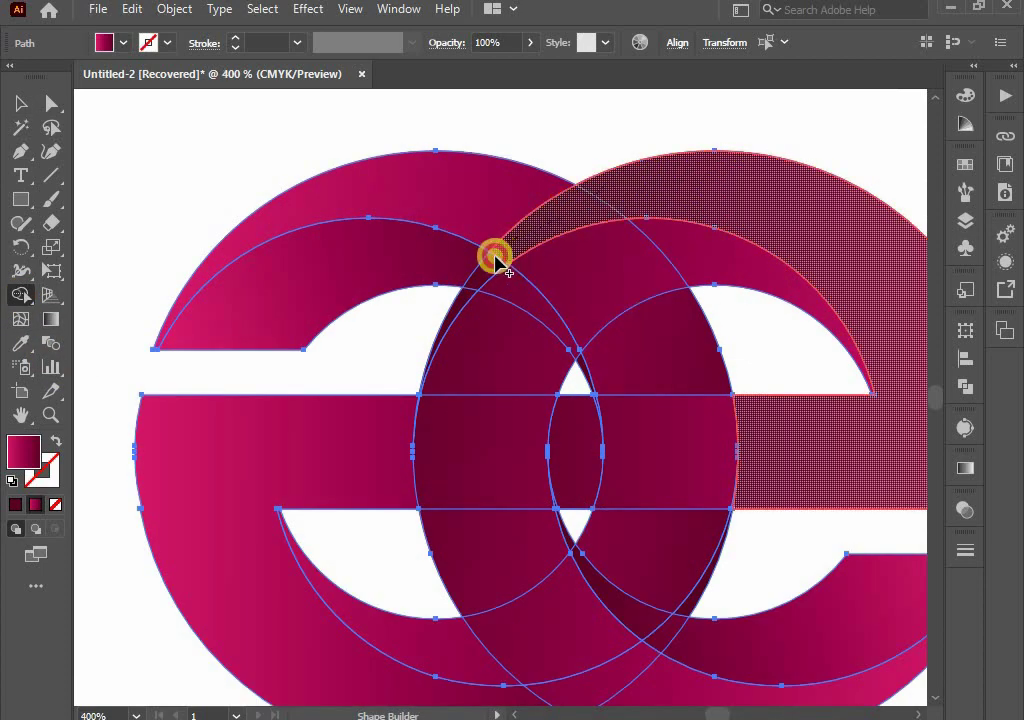
{"action": "left_click", "coordinate": [466, 293]}
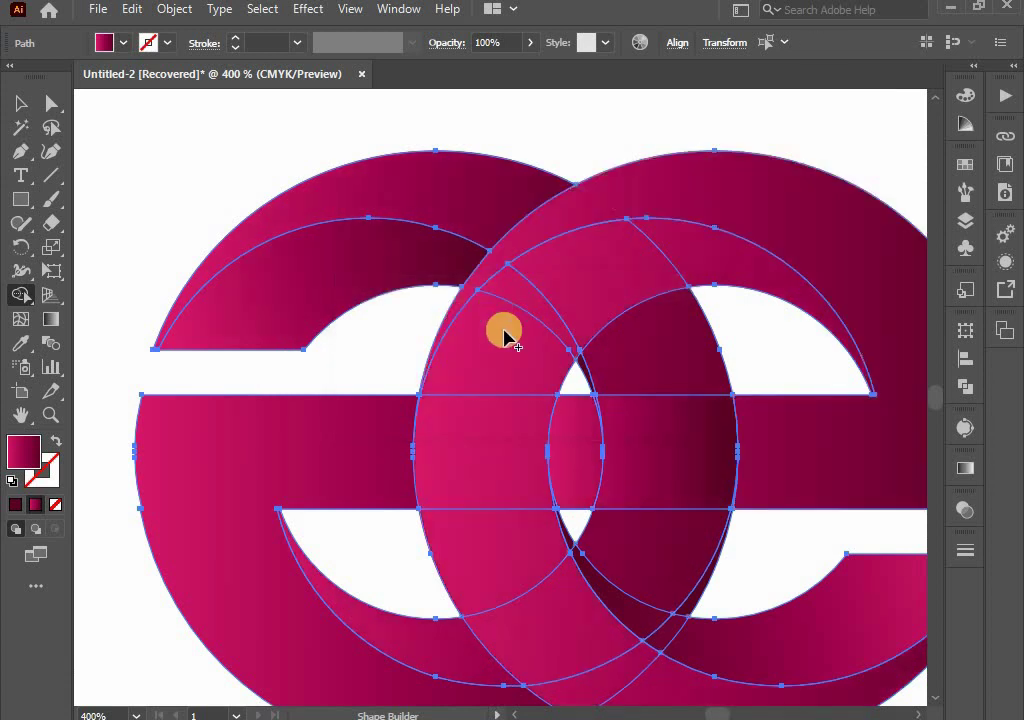
{"action": "mouse_move", "coordinate": [680, 243]}
{"action": "left_mouse_down"}
{"action": "mouse_move", "coordinate": [544, 304]}
{"action": "mouse_move", "coordinate": [513, 337]}
{"action": "mouse_move", "coordinate": [478, 482]}
{"action": "mouse_move", "coordinate": [487, 545]}
{"action": "left_mouse_up"}
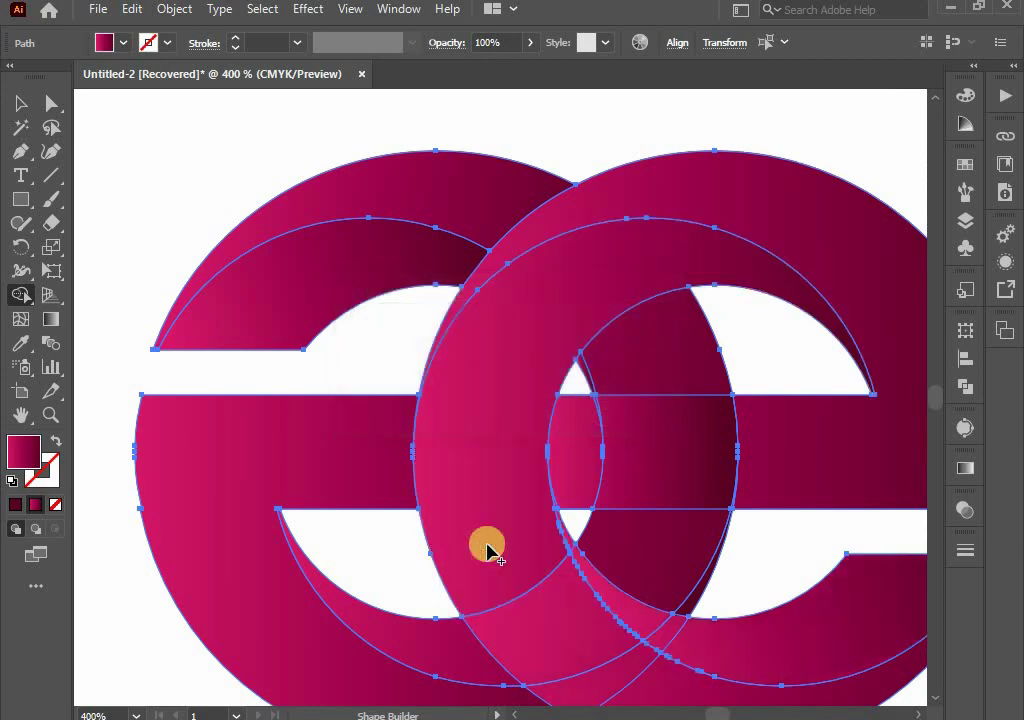
{"action": "key", "text": "ctrl+minus"}
{"action": "scroll", "coordinate": [457, 430], "scroll_direction": "down", "scroll_amount": 2}
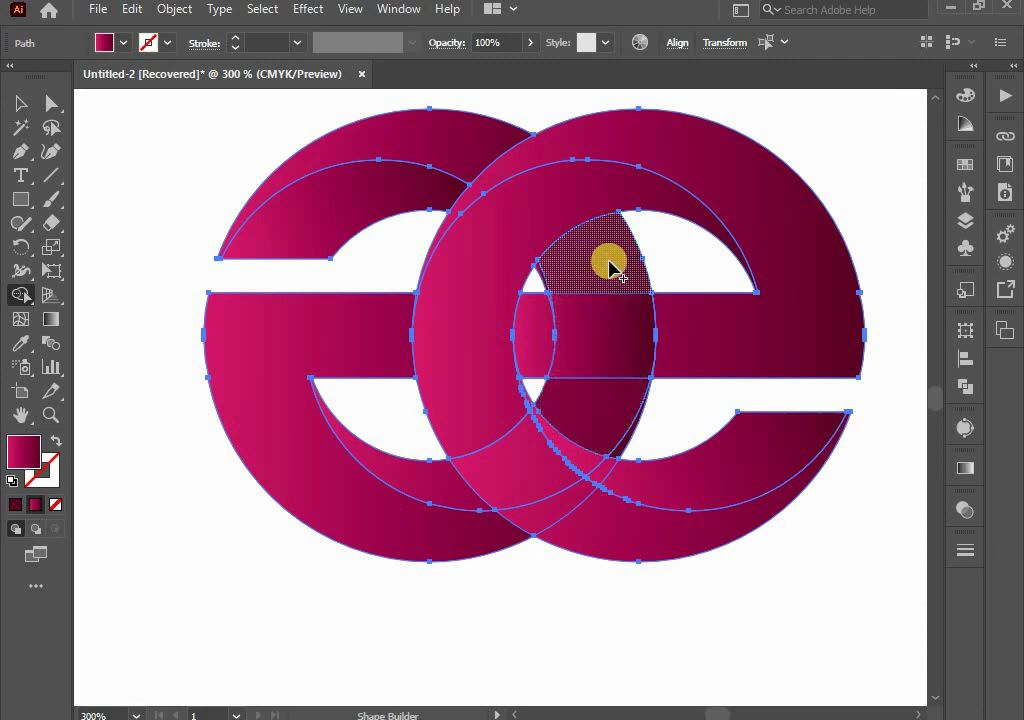
{"action": "mouse_move", "coordinate": [608, 295]}
{"action": "left_mouse_down"}
{"action": "mouse_move", "coordinate": [603, 355]}
{"action": "mouse_move", "coordinate": [565, 420]}
{"action": "mouse_move", "coordinate": [517, 458]}
{"action": "mouse_move", "coordinate": [443, 480]}
{"action": "mouse_move", "coordinate": [487, 555]}
{"action": "left_mouse_up"}
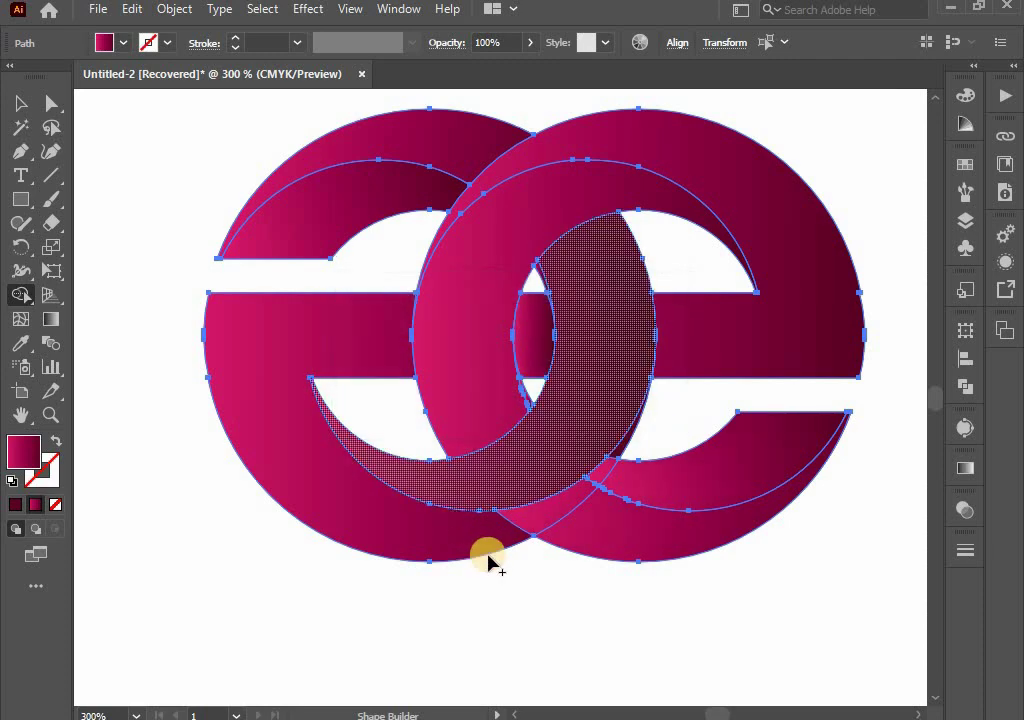
{"action": "scroll", "coordinate": [588, 518], "scroll_direction": "up", "scroll_amount": 1}
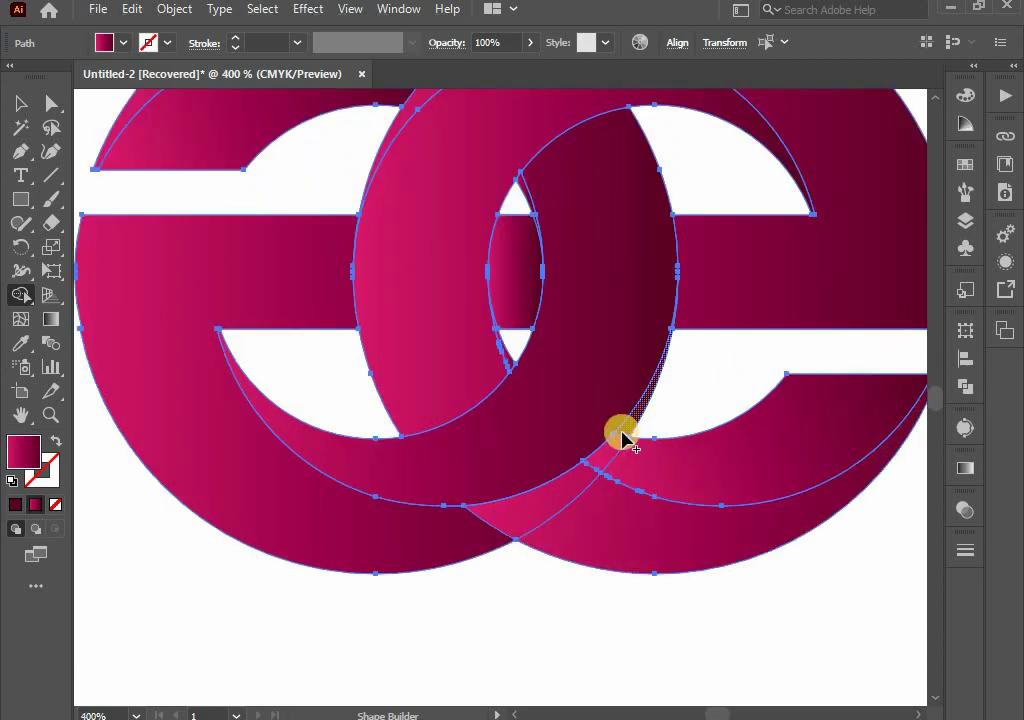
{"action": "mouse_move", "coordinate": [596, 472]}
{"action": "left_mouse_down"}
{"action": "mouse_move", "coordinate": [464, 530]}
{"action": "mouse_move", "coordinate": [522, 545]}
{"action": "left_mouse_up"}
{"action": "scroll", "coordinate": [528, 540], "scroll_direction": "down", "scroll_amount": 1}
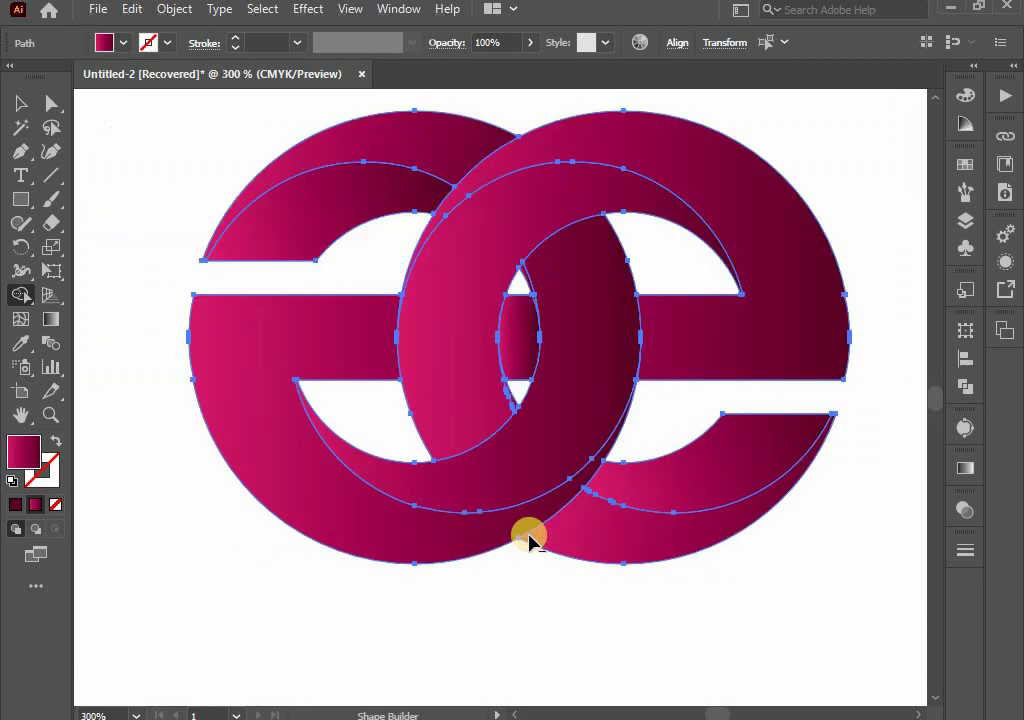
Step: Deselect, centre the logo, then select the left e's inner ring and top arc
{"action": "left_click", "coordinate": [20, 100]}
{"action": "left_click", "coordinate": [393, 427]}
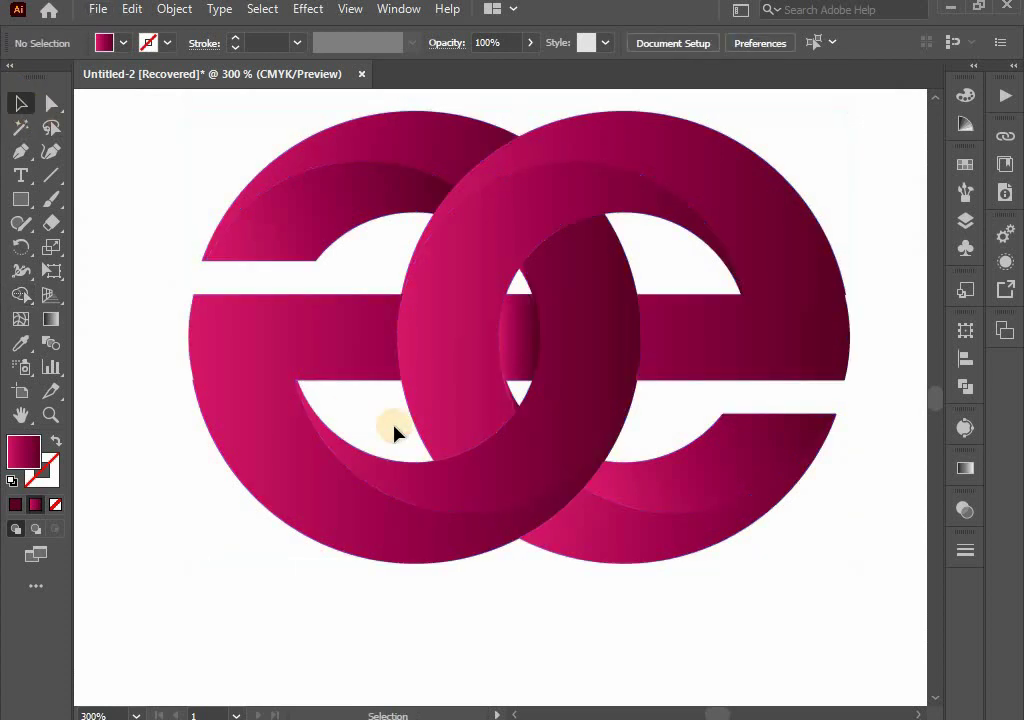
{"action": "scroll", "coordinate": [393, 427], "scroll_direction": "down", "scroll_amount": 1}
{"action": "left_click_drag", "start_coordinate": [402, 437], "coordinate": [452, 459]}
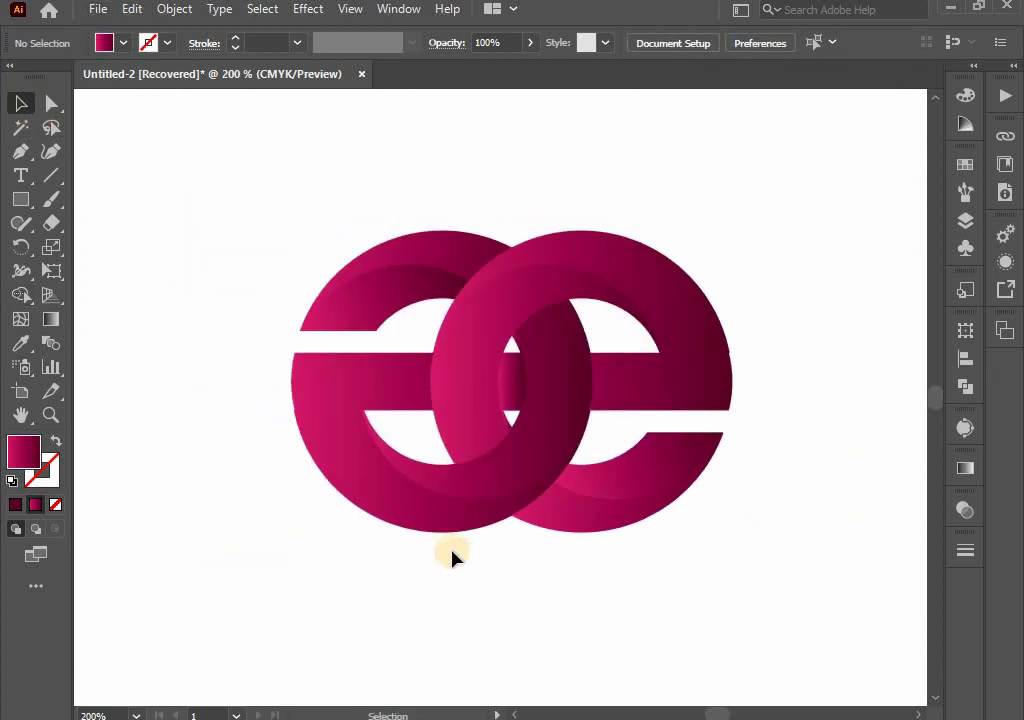
{"action": "left_click", "coordinate": [434, 477]}
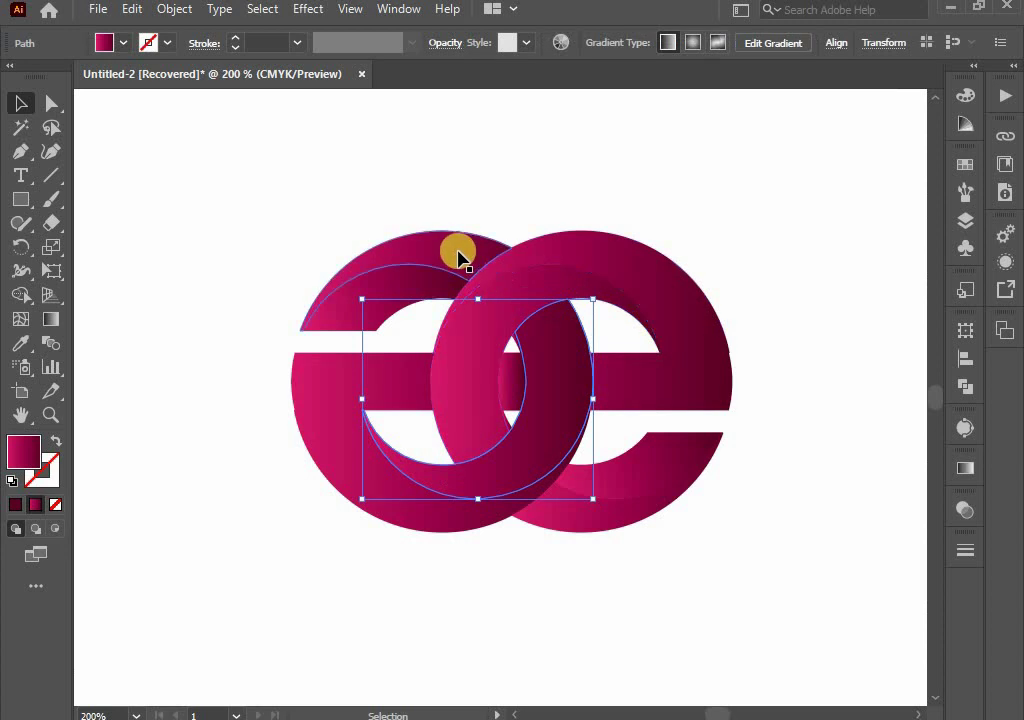
{"action": "left_click", "coordinate": [457, 256], "text": "shift"}
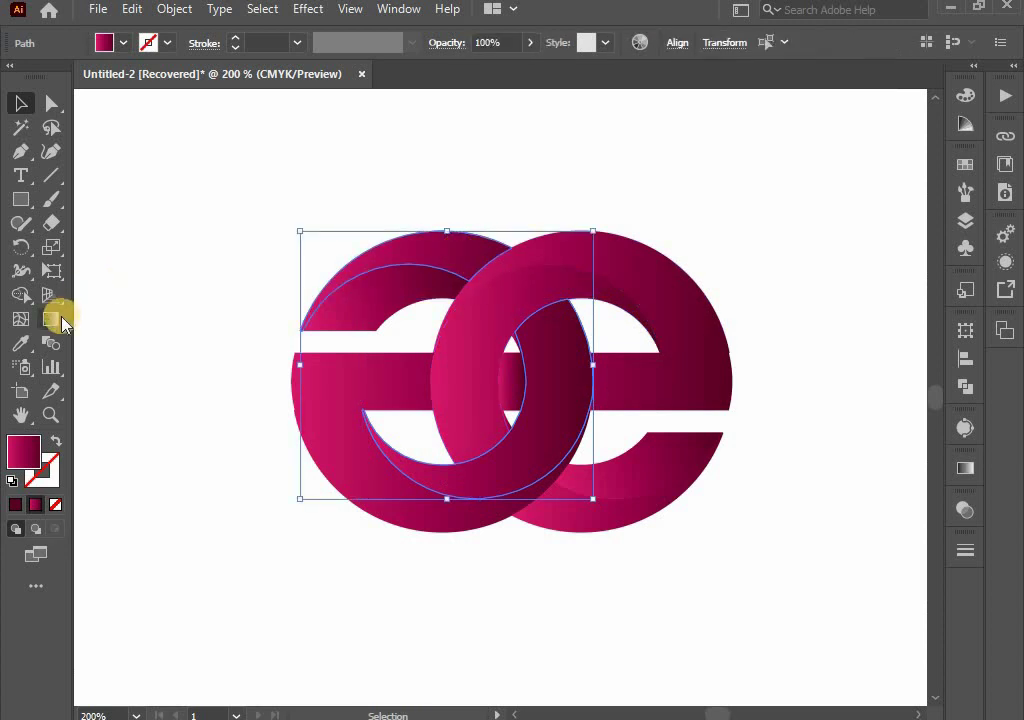
Step: Lay one horizontal gradient across both selected pieces, then shift the top arc's gradient right
{"action": "left_click", "coordinate": [50, 319]}
{"action": "left_click_drag", "start_coordinate": [298, 352], "coordinate": [617, 354]}
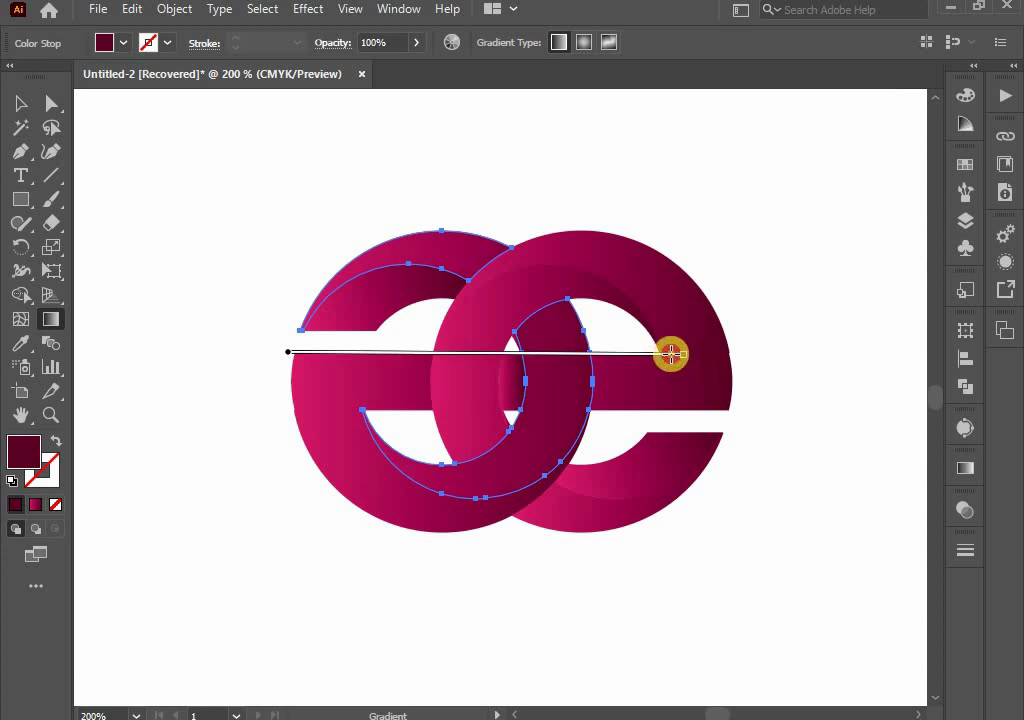
{"action": "left_click_drag", "start_coordinate": [670, 353], "coordinate": [670, 353]}
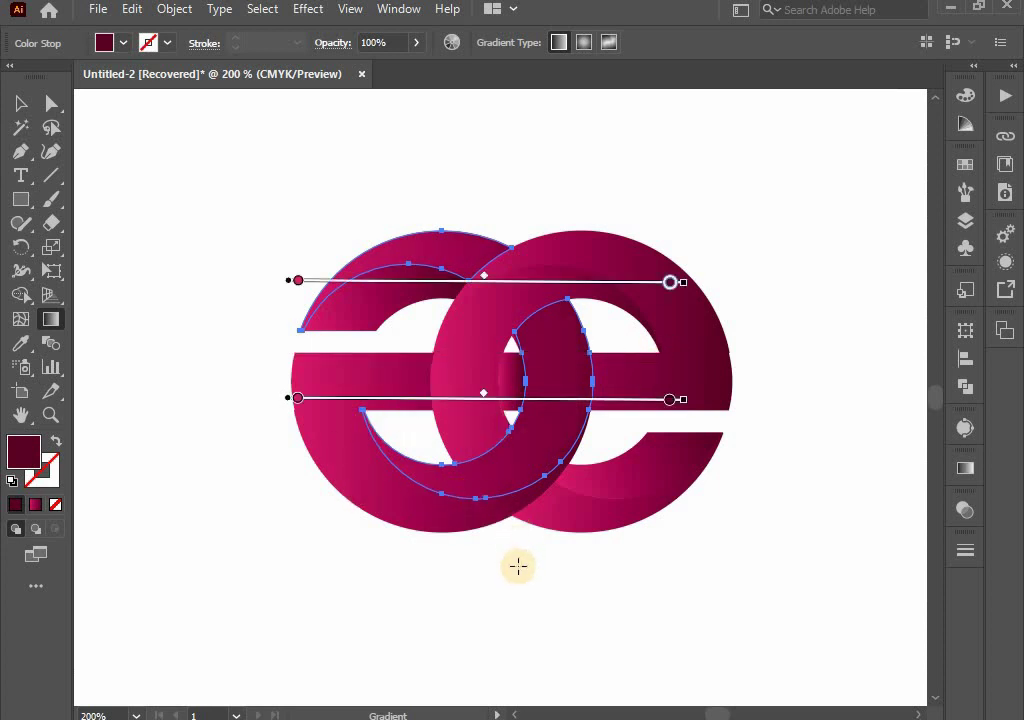
{"action": "left_click", "coordinate": [361, 327], "text": "ctrl"}
{"action": "left_click", "coordinate": [354, 309], "text": "ctrl"}
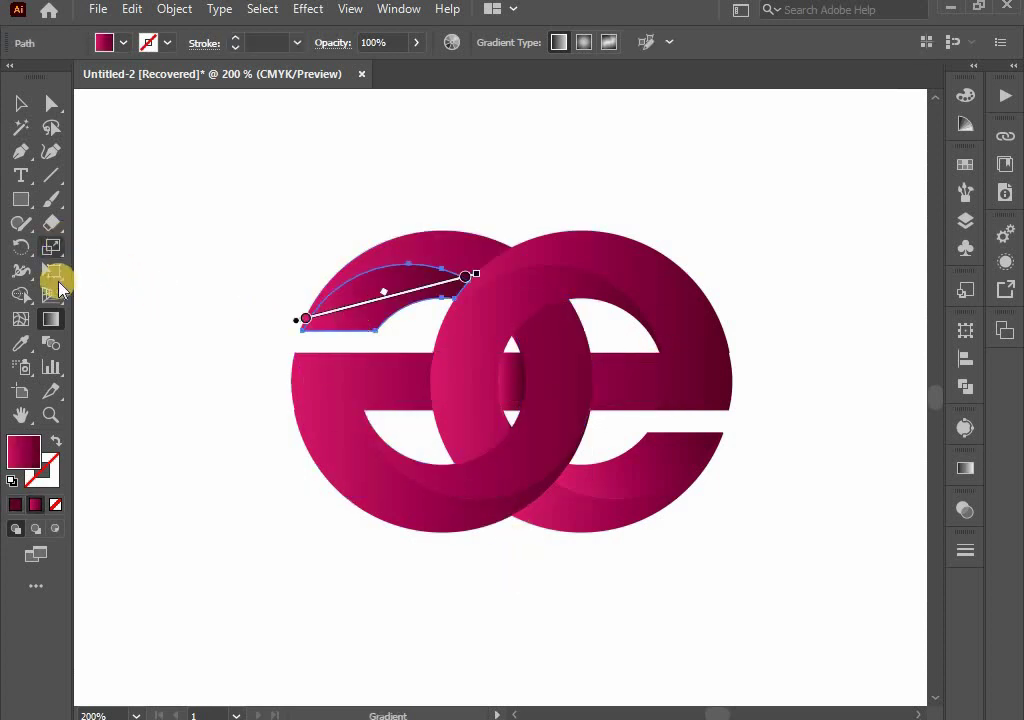
{"action": "left_click_drag", "start_coordinate": [360, 310], "coordinate": [399, 302]}
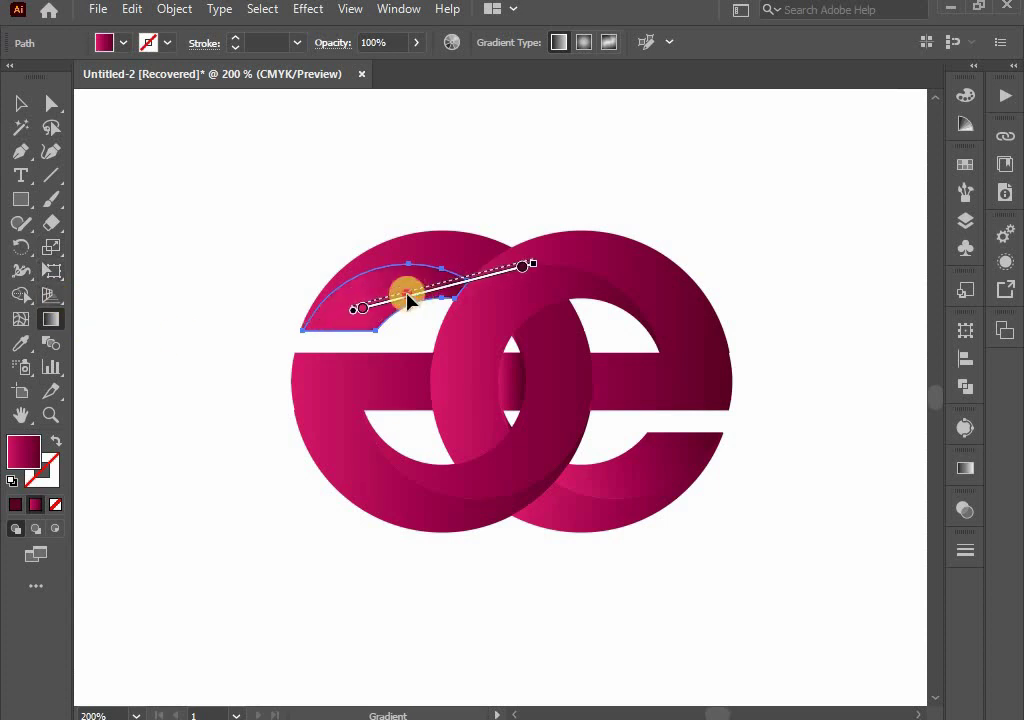
Step: Set a horizontal gradient across the lower-left arc
{"action": "left_click", "coordinate": [341, 553], "text": "ctrl"}
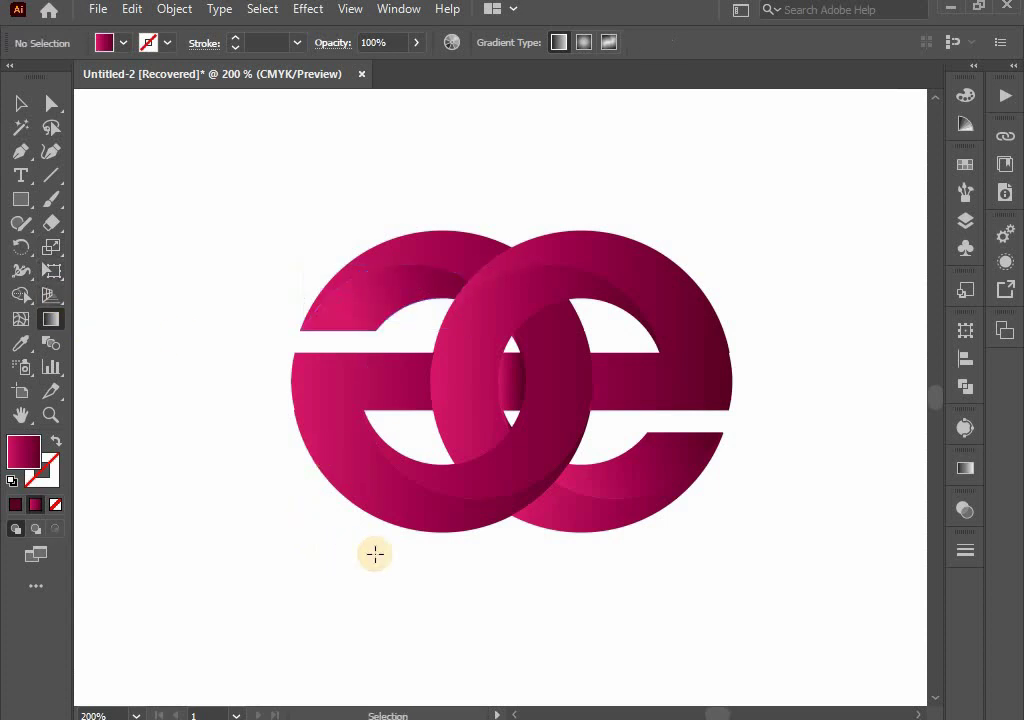
{"action": "left_click", "coordinate": [334, 443], "text": "ctrl"}
{"action": "mouse_move", "coordinate": [287, 409]}
{"action": "left_mouse_down"}
{"action": "mouse_move", "coordinate": [457, 411]}
{"action": "mouse_move", "coordinate": [634, 377]}
{"action": "left_mouse_up"}
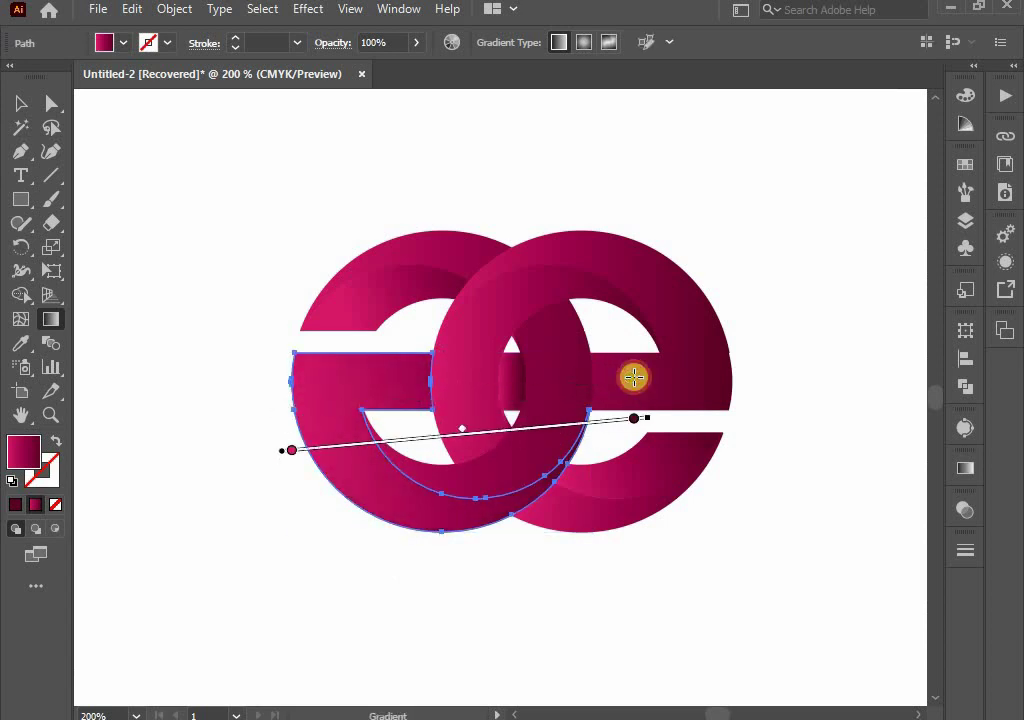
{"action": "key", "text": "v"}
Step: Re-angle the gradient across the right 'e''s upper arc
{"action": "left_click", "coordinate": [621, 275]}
{"action": "key", "text": "g"}
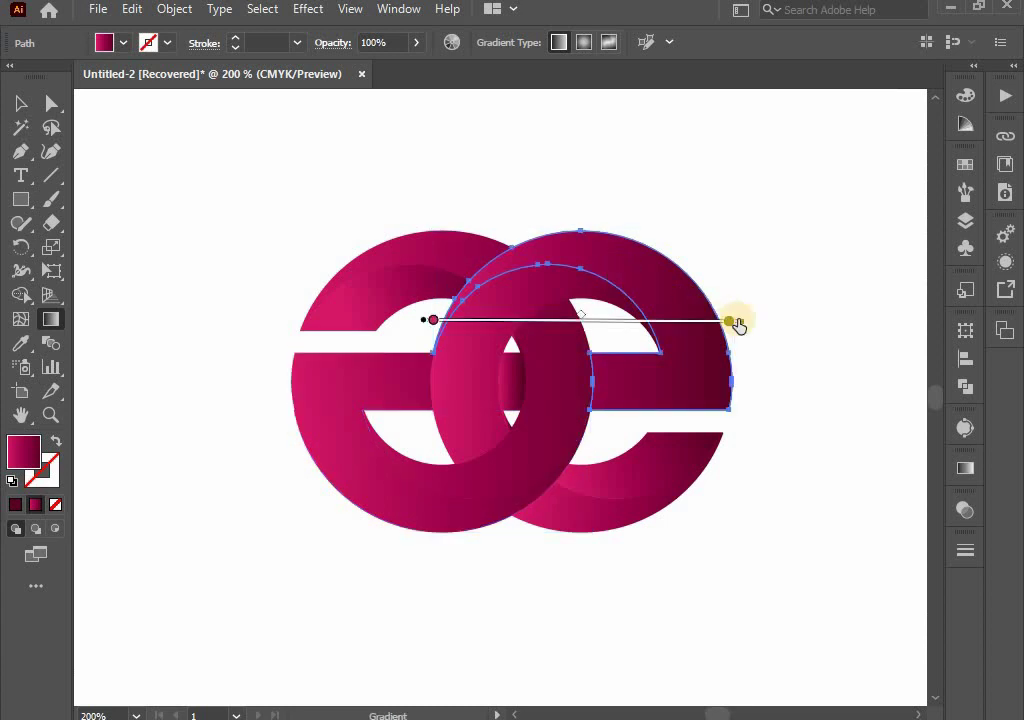
{"action": "mouse_move", "coordinate": [740, 347]}
{"action": "left_mouse_down"}
{"action": "mouse_move", "coordinate": [397, 310]}
{"action": "mouse_move", "coordinate": [373, 320]}
{"action": "left_mouse_up"}
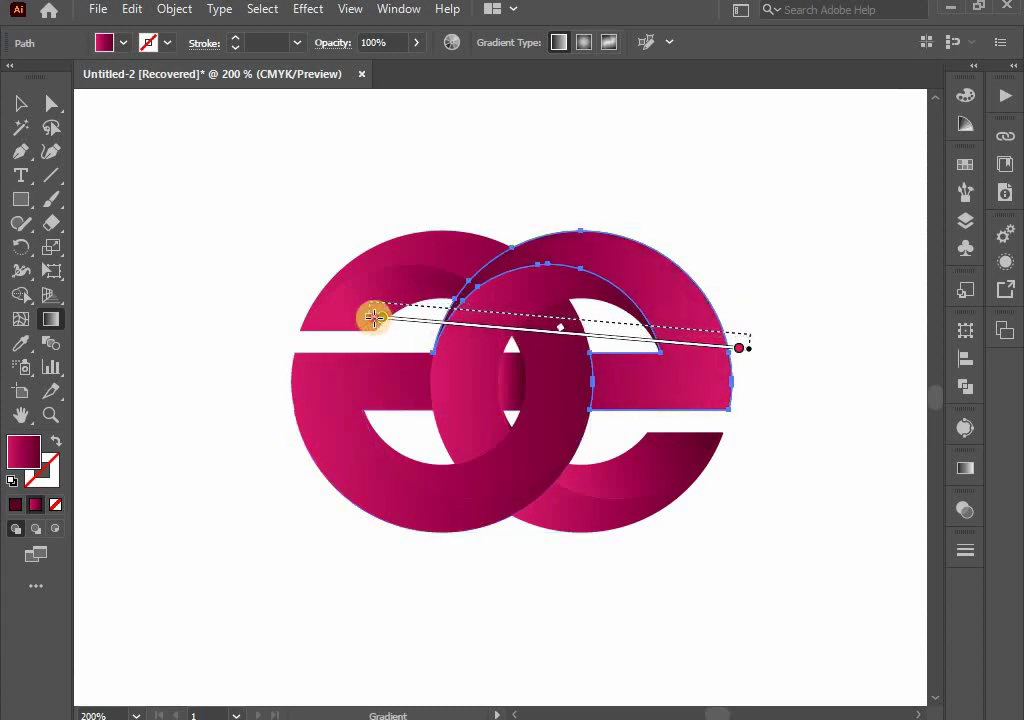
Step: Run one gradient across the right e's inner ring and lower tail together
{"action": "key", "text": "v"}
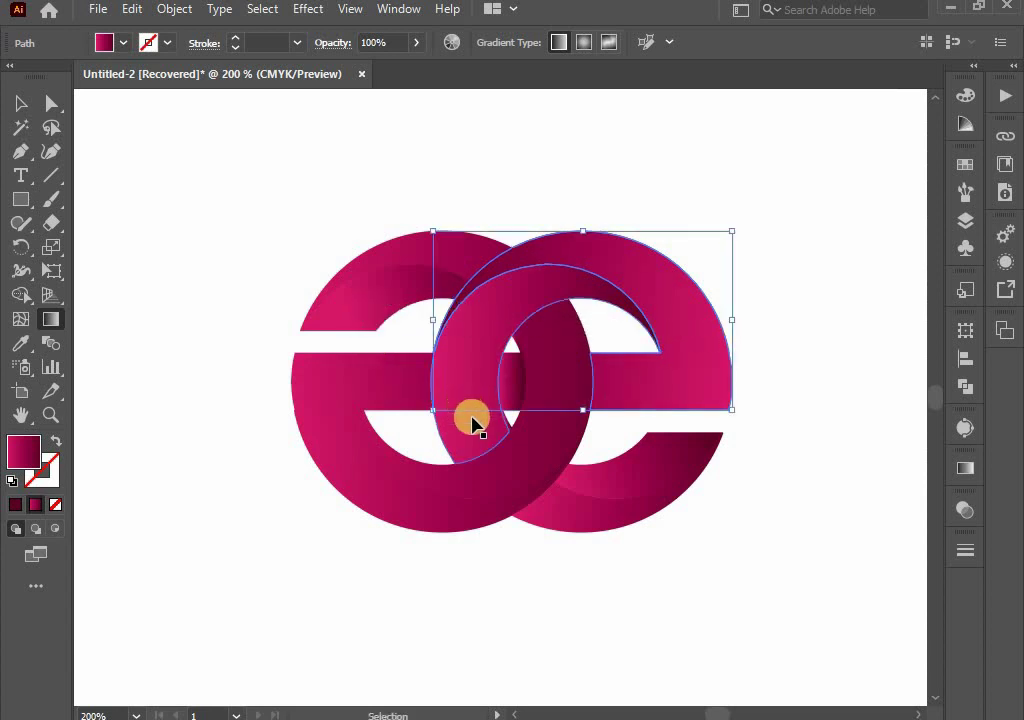
{"action": "left_click", "coordinate": [472, 425]}
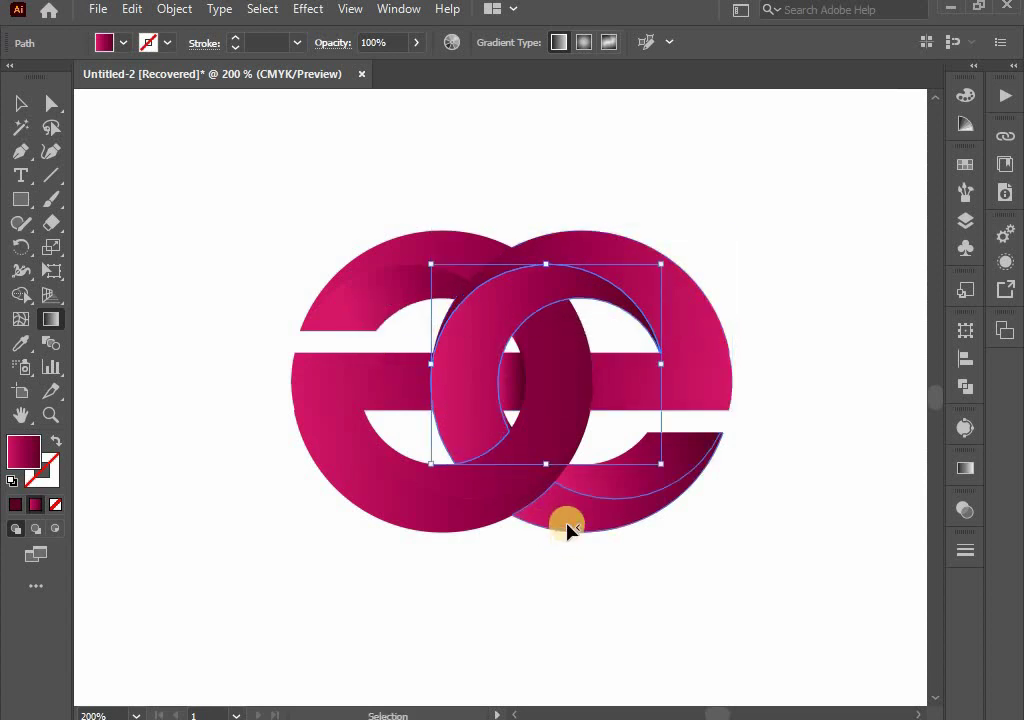
{"action": "left_click", "coordinate": [567, 527], "text": "shift"}
{"action": "key", "text": "g"}
{"action": "left_click_drag", "start_coordinate": [721, 397], "coordinate": [270, 451]}
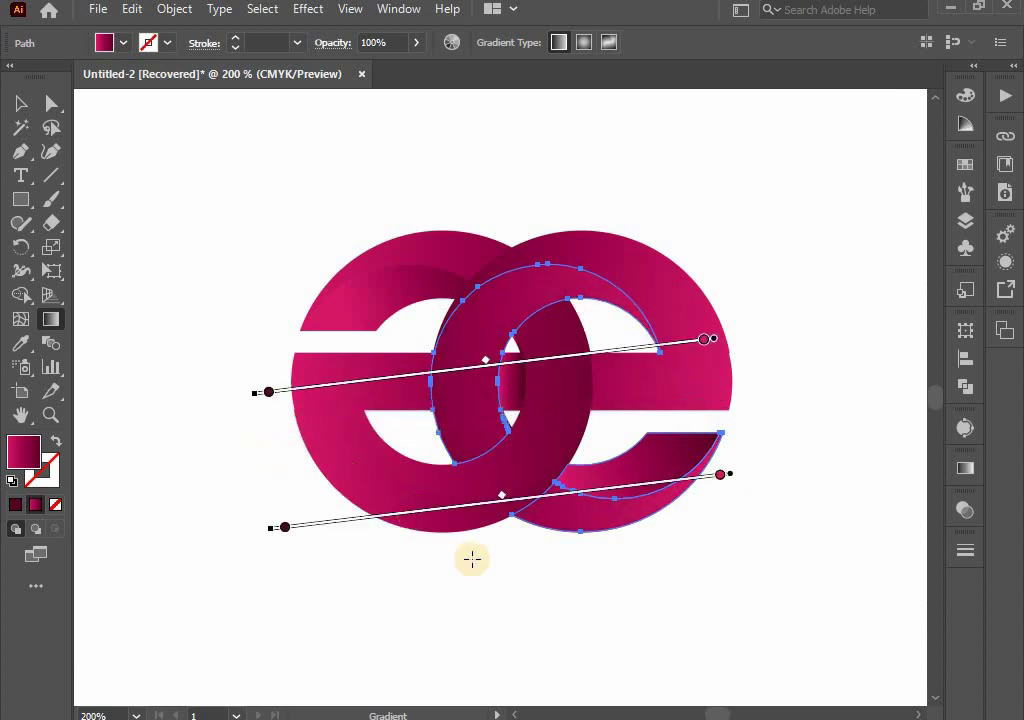
Step: Re-angle the gradient across the inner ring on its own
{"action": "key", "text": "v"}
{"action": "left_click", "coordinate": [567, 574]}
{"action": "left_click", "coordinate": [457, 400]}
{"action": "key", "text": "g"}
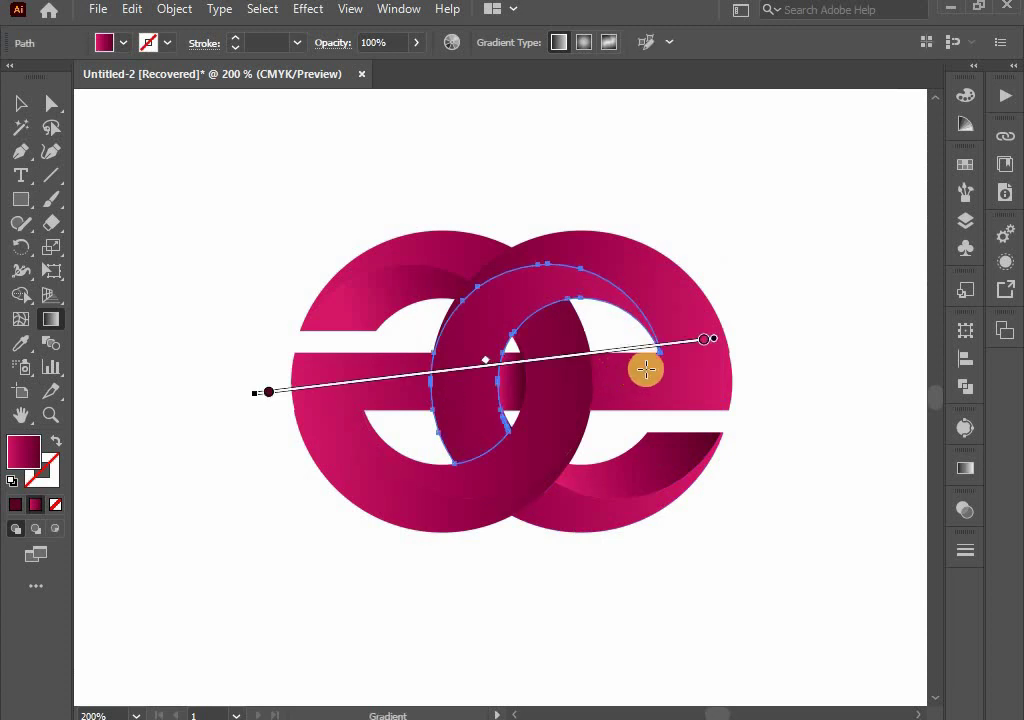
{"action": "left_click_drag", "start_coordinate": [658, 367], "coordinate": [358, 420]}
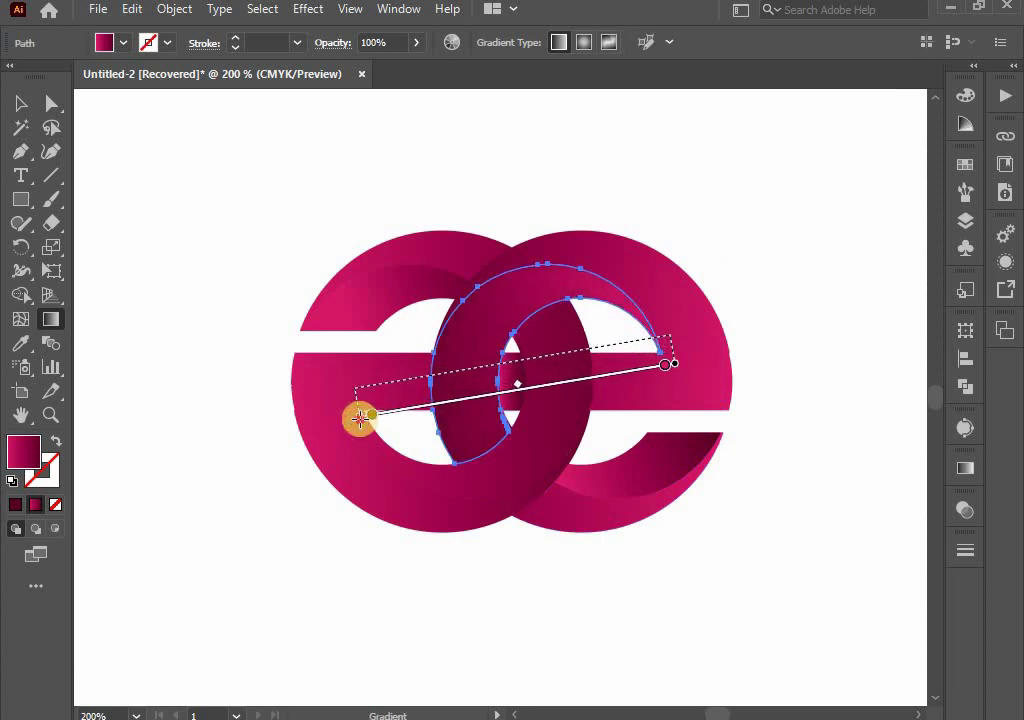
{"action": "key", "text": "v"}
Step: Angle the gradient along the lower tail, then select every logo piece
{"action": "left_click", "coordinate": [617, 567]}
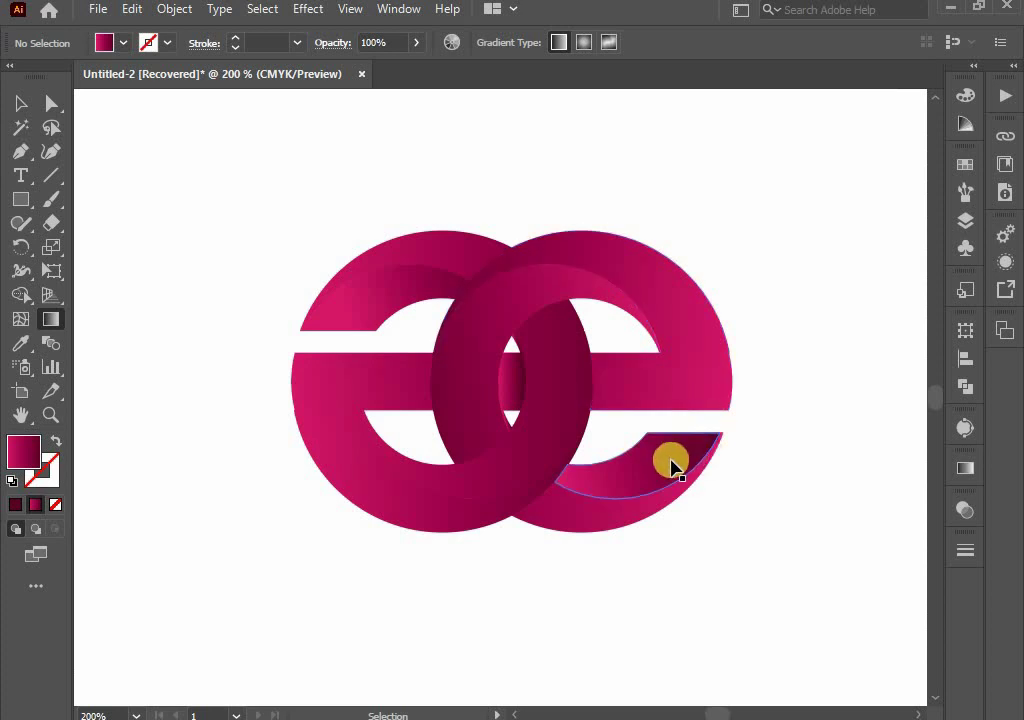
{"action": "left_click", "coordinate": [668, 462]}
{"action": "key", "text": "g"}
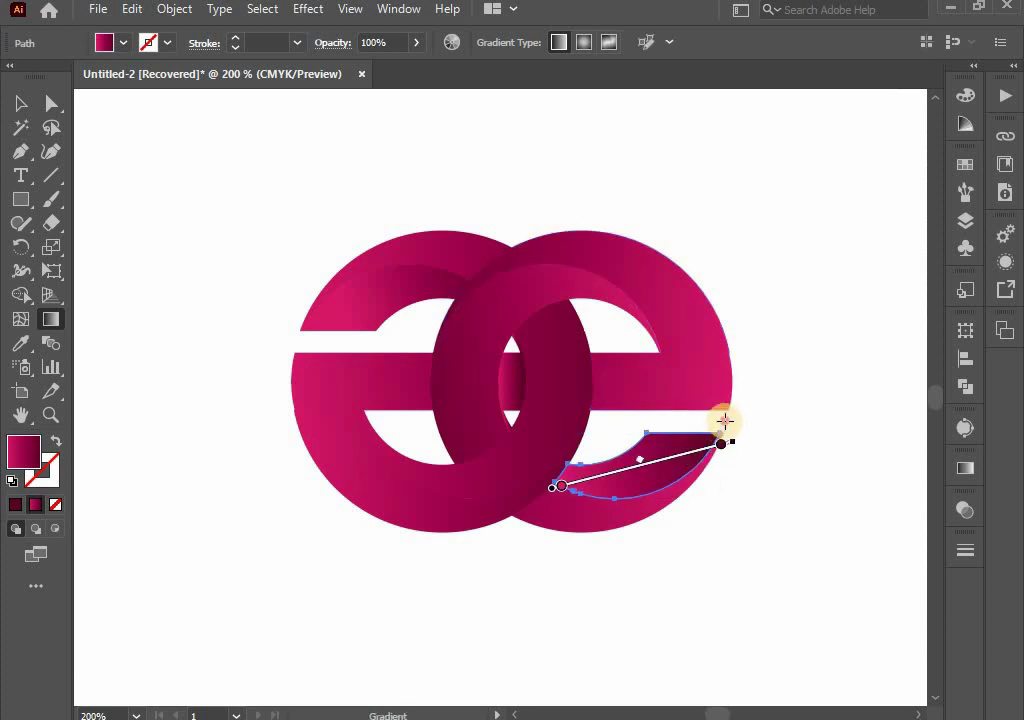
{"action": "left_click_drag", "start_coordinate": [725, 421], "coordinate": [502, 494]}
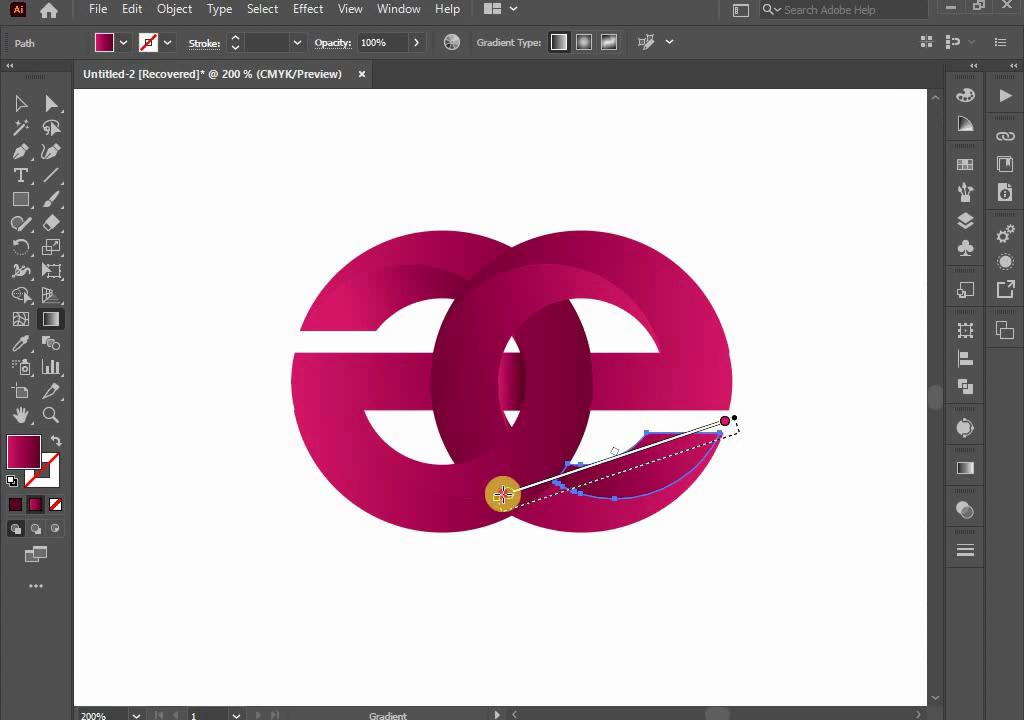
{"action": "left_click", "coordinate": [20, 103]}
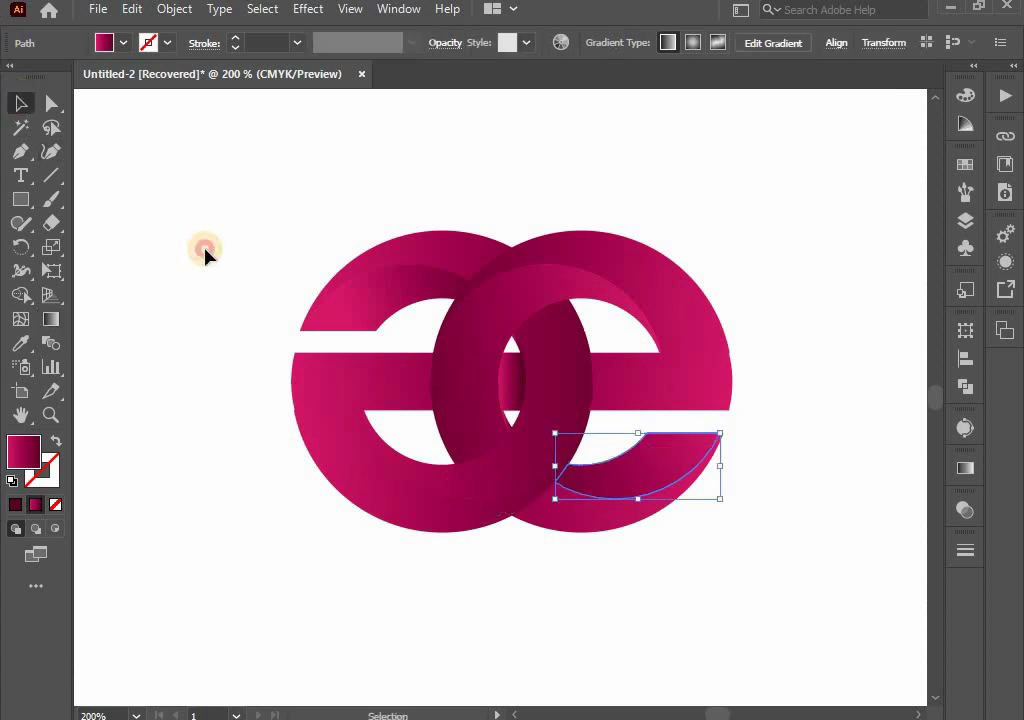
{"action": "left_click", "coordinate": [263, 456]}
{"action": "left_click_drag", "start_coordinate": [245, 183], "coordinate": [736, 599]}
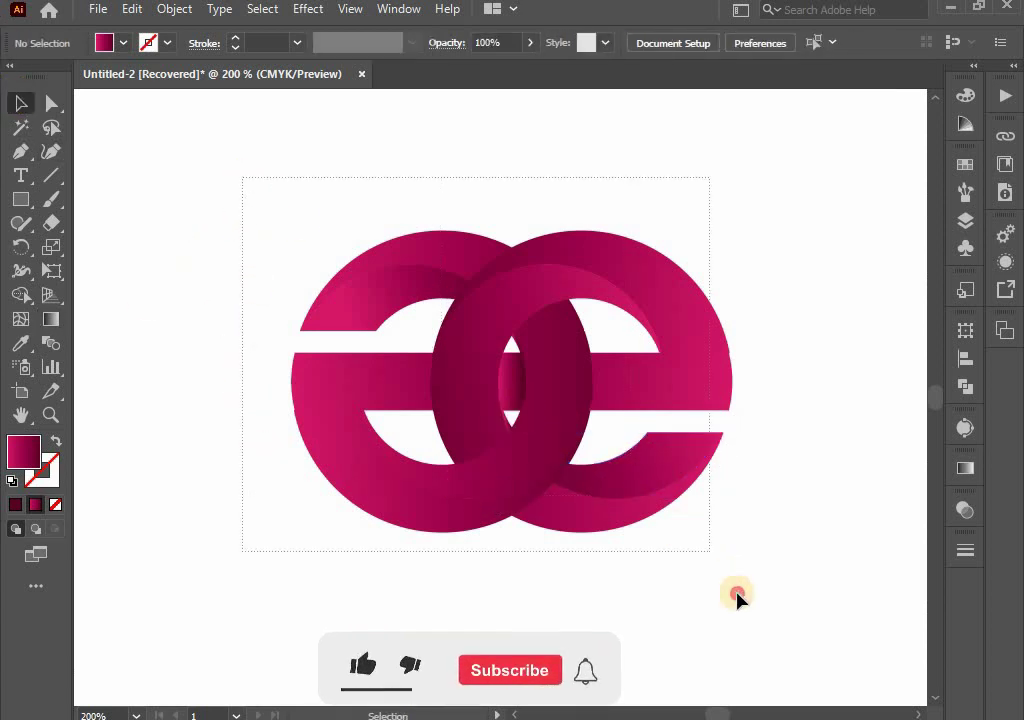
Step: Group all the selected logo pieces together
{"action": "right_click", "coordinate": [559, 500]}
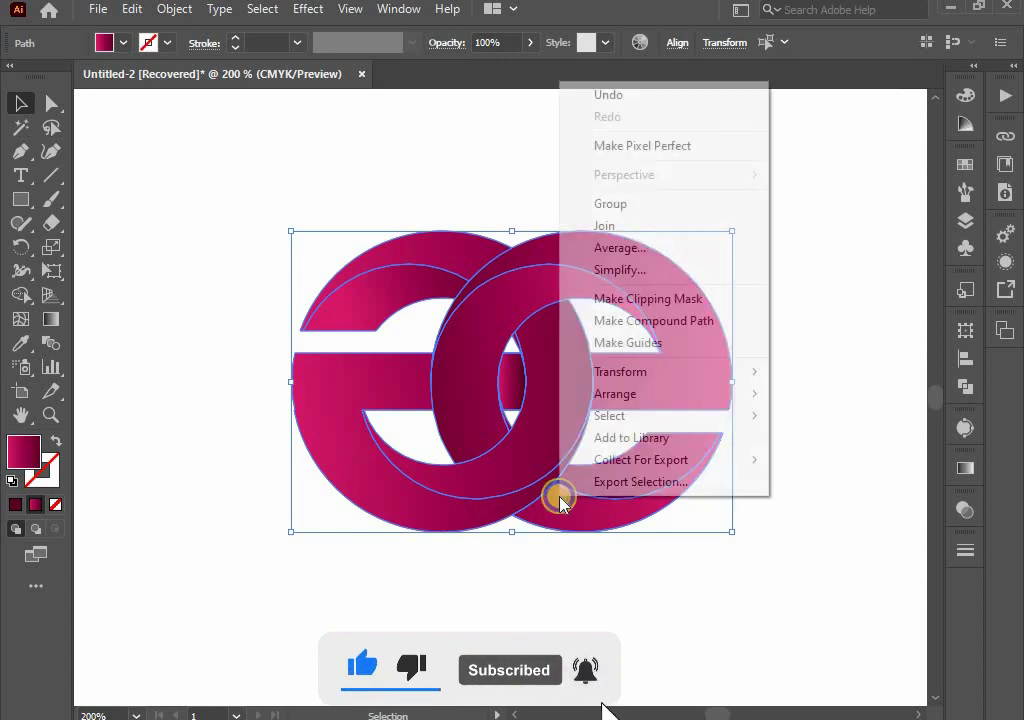
{"action": "left_click", "coordinate": [625, 203]}
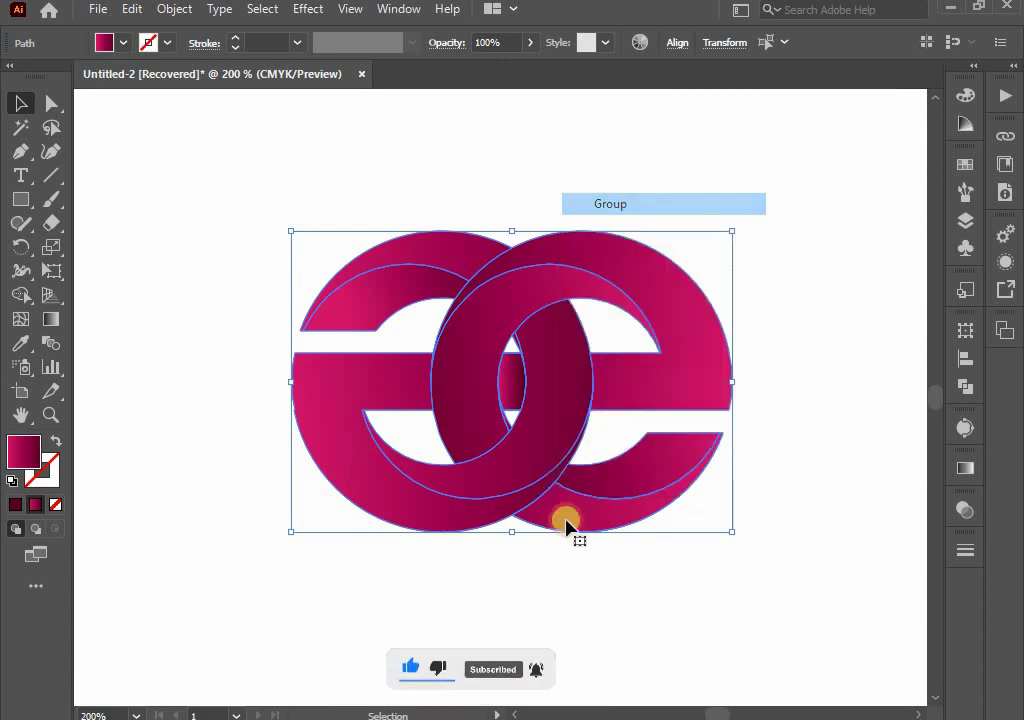
{"action": "left_click", "coordinate": [537, 571]}
Step: Fill the copy below the logo with the White, Black preset gradient
{"action": "scroll", "coordinate": [503, 521], "scroll_direction": "down", "scroll_amount": 1}
{"action": "mouse_move", "coordinate": [498, 514]}
{"action": "left_mouse_down"}
{"action": "mouse_move", "coordinate": [503, 420]}
{"action": "mouse_move", "coordinate": [507, 660]}
{"action": "left_mouse_up"}
{"action": "left_click", "coordinate": [965, 467]}
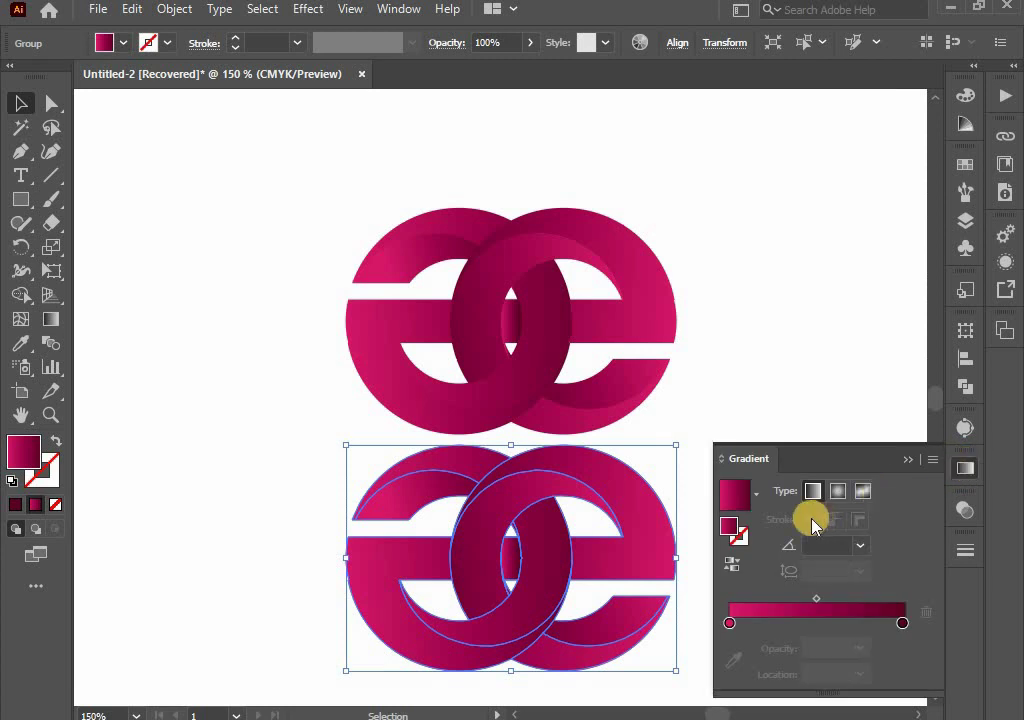
{"action": "left_click", "coordinate": [758, 500]}
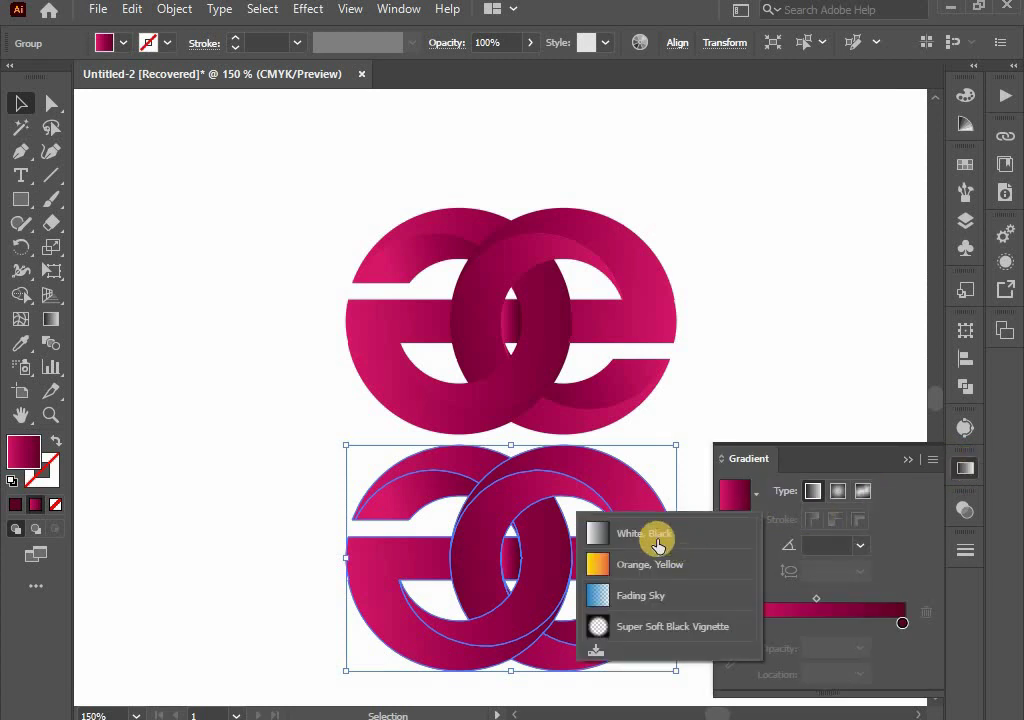
{"action": "left_click", "coordinate": [656, 540]}
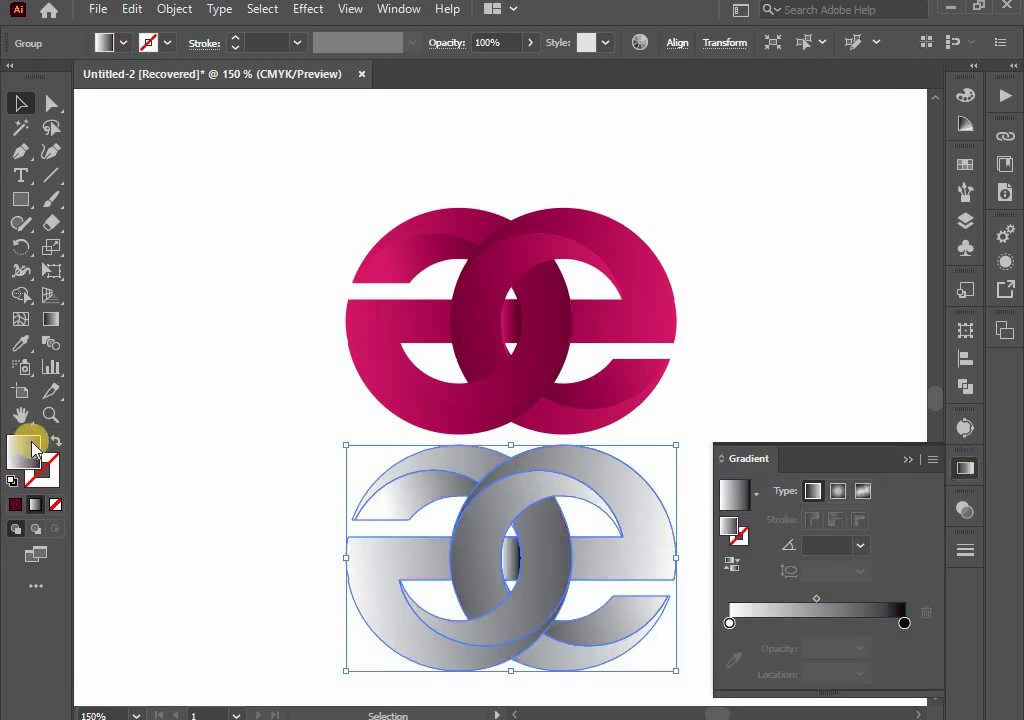
Step: Run a vertical gradient up across the grey copy for a reflection fade
{"action": "left_click", "coordinate": [51, 319]}
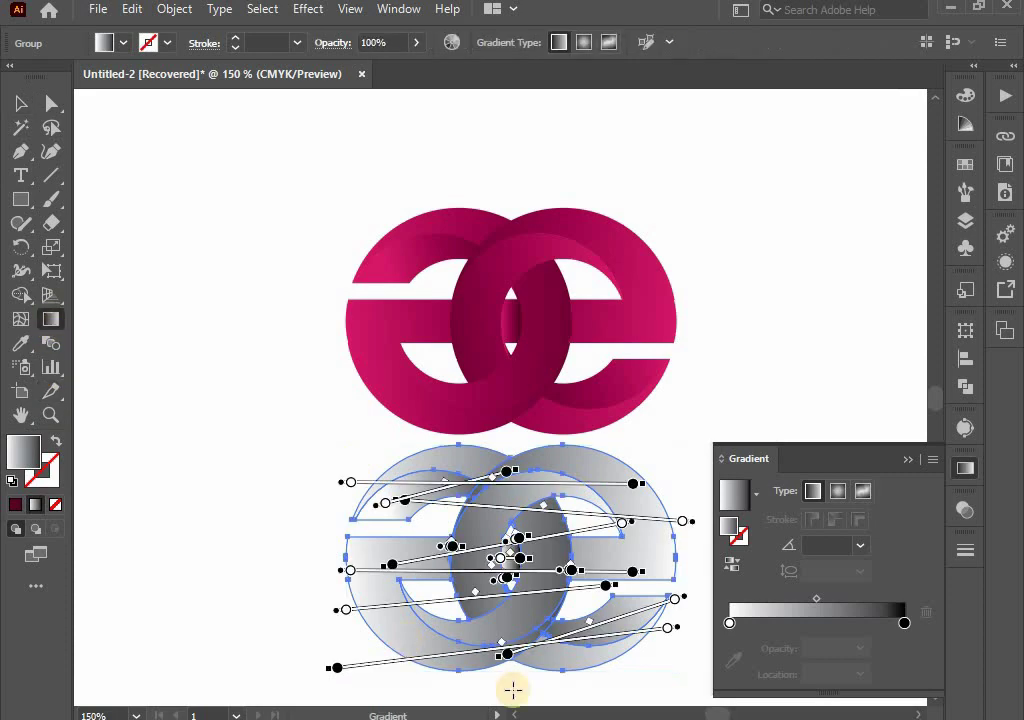
{"action": "left_click_drag", "start_coordinate": [515, 680], "coordinate": [511, 300]}
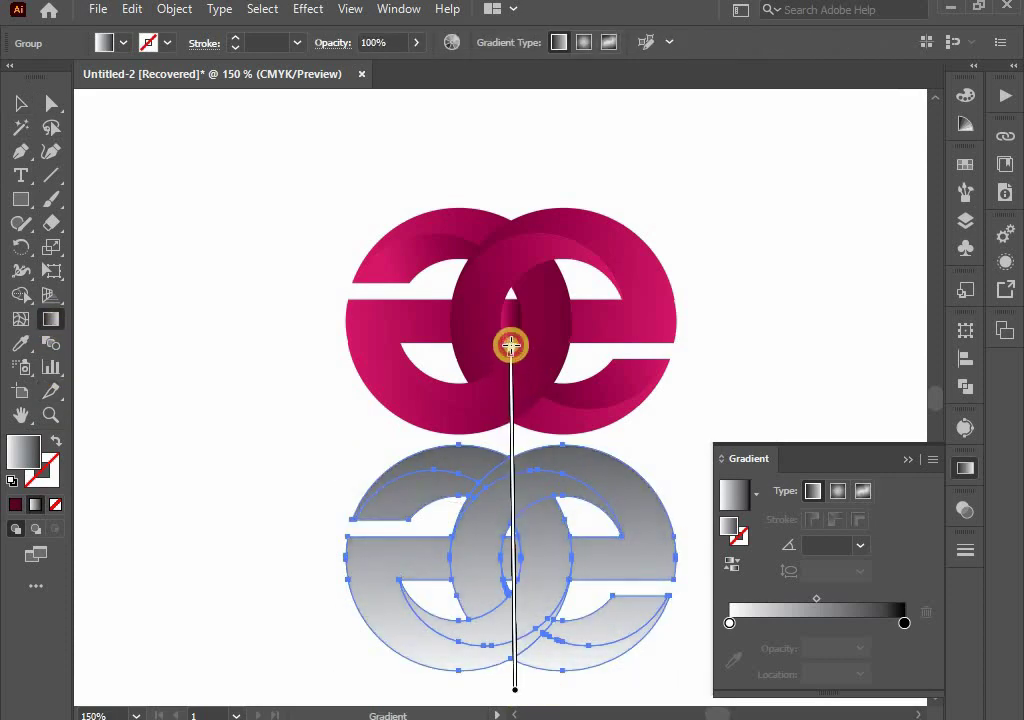
{"action": "left_click", "coordinate": [516, 516]}
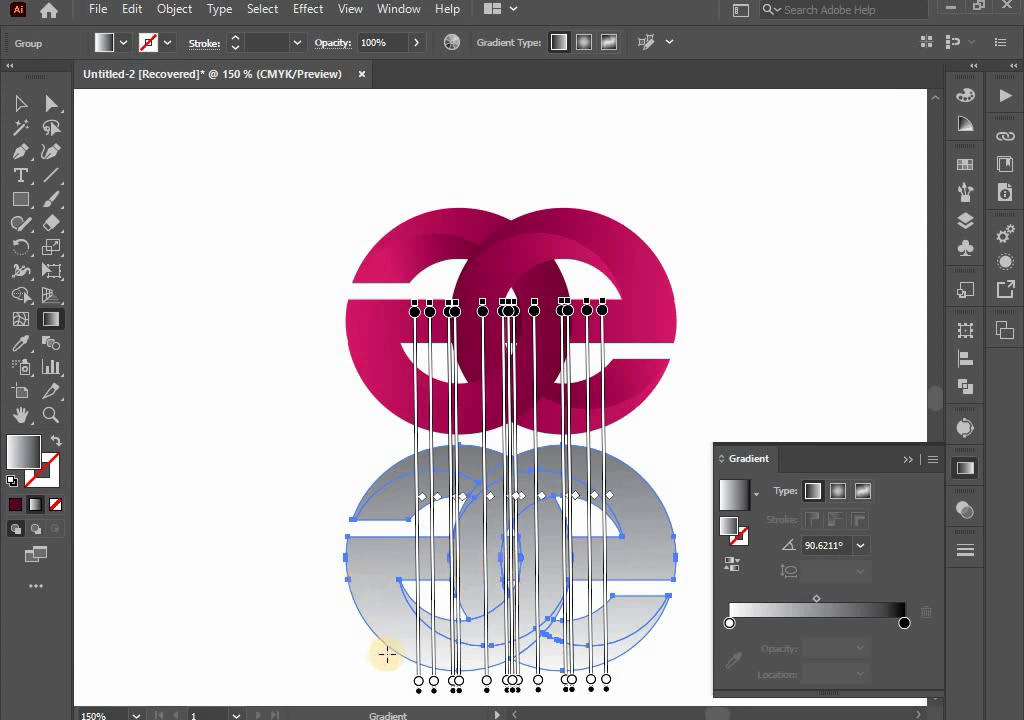
{"action": "left_click_drag", "start_coordinate": [390, 652], "coordinate": [416, 228]}
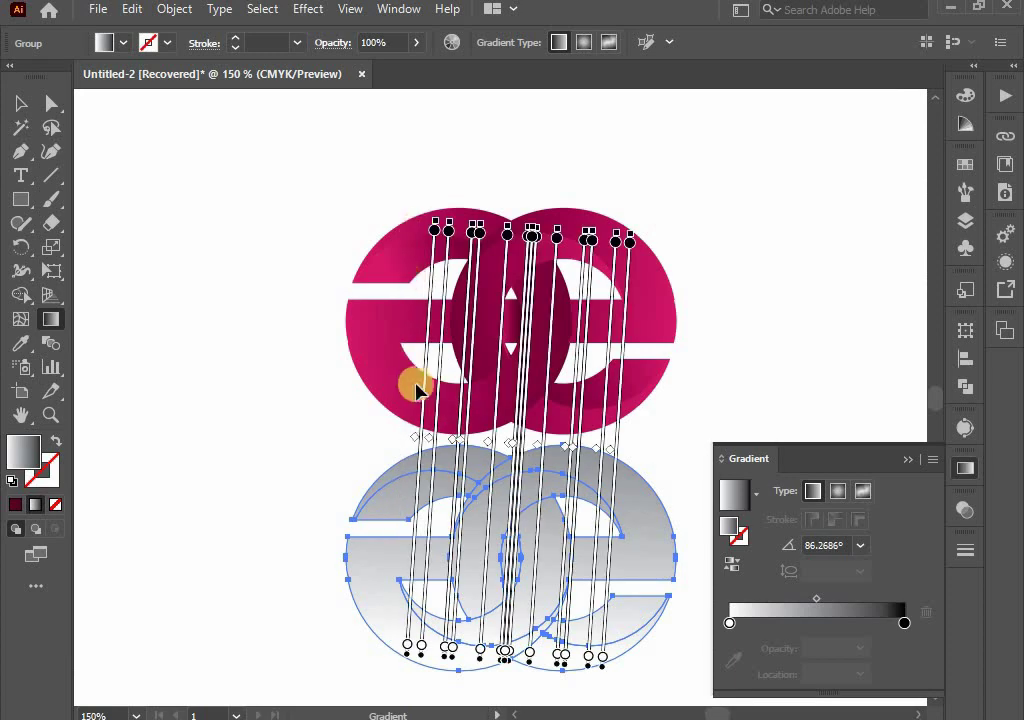
{"action": "left_click", "coordinate": [21, 103]}
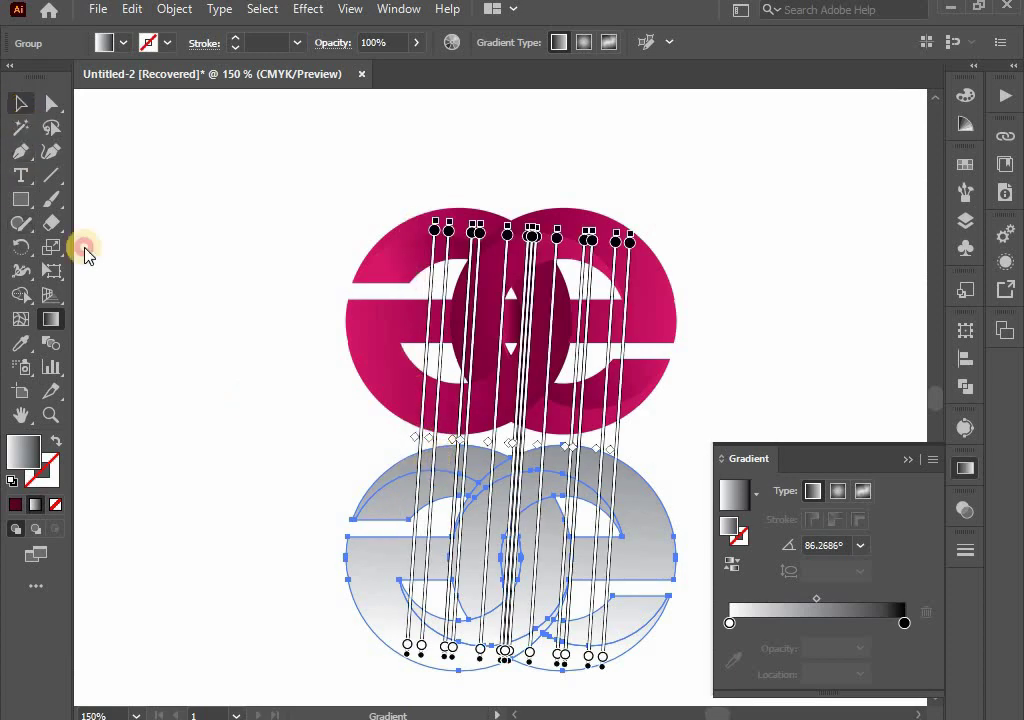
{"action": "left_click", "coordinate": [327, 549]}
Step: Reselect the grey reflection group and redraw its vertical fade toward white at the bottom
{"action": "left_click_drag", "start_coordinate": [368, 668], "coordinate": [640, 487]}
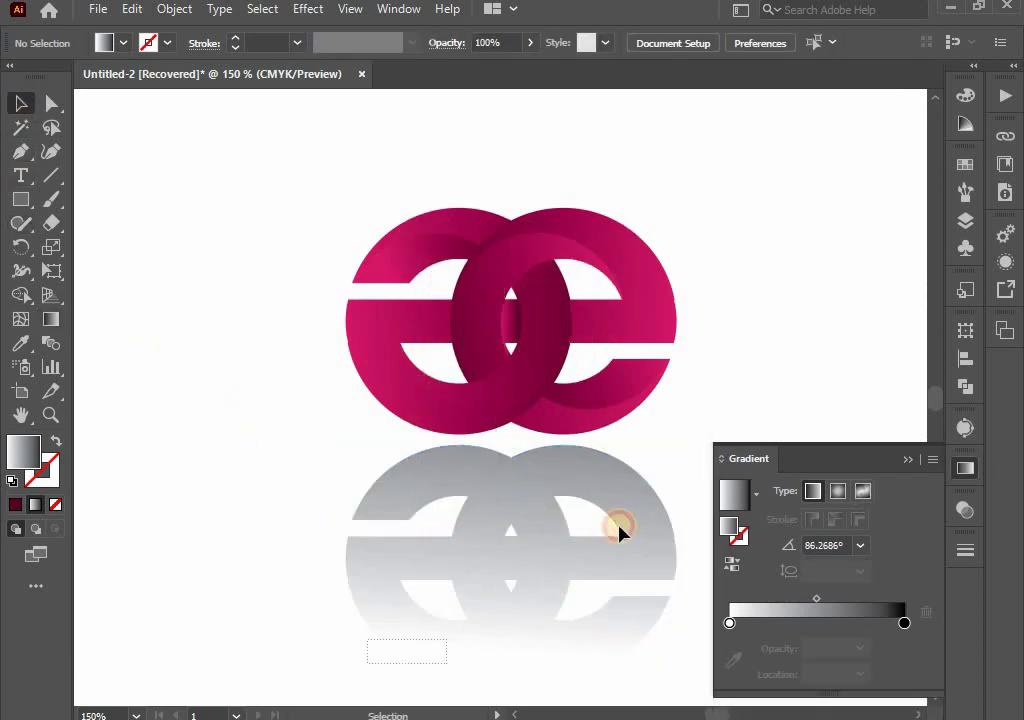
{"action": "left_click", "coordinate": [52, 320]}
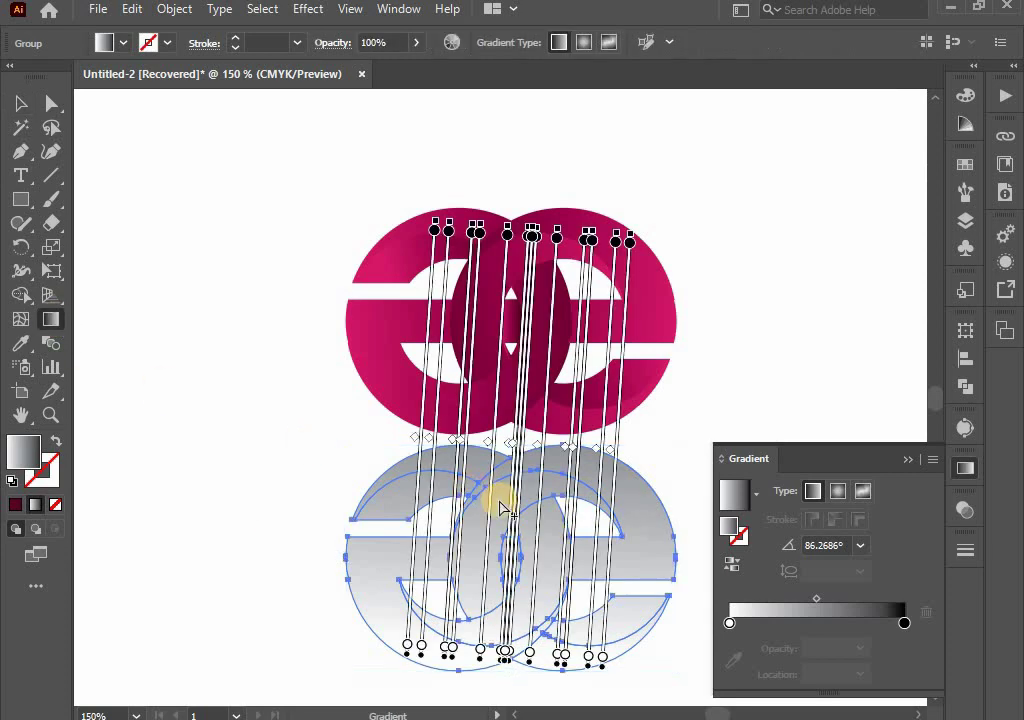
{"action": "left_click_drag", "start_coordinate": [628, 624], "coordinate": [612, 272]}
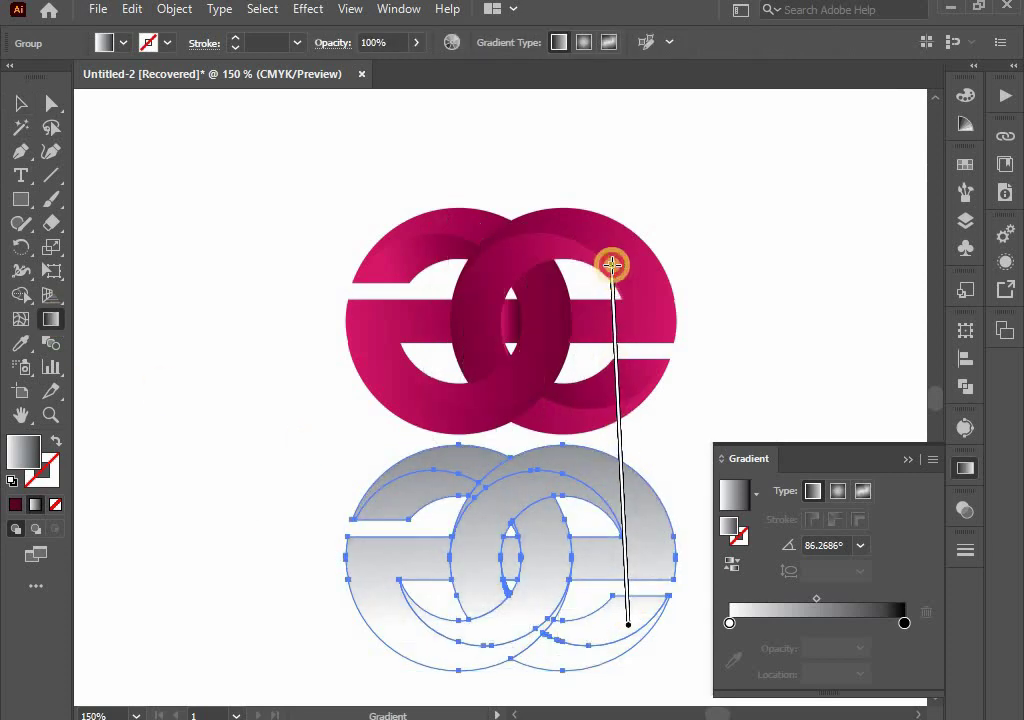
{"action": "left_click_drag", "start_coordinate": [612, 264], "coordinate": [608, 256]}
Step: Deselect, close the Gradient panel, and centre the logo and its reflection in view
{"action": "left_click", "coordinate": [22, 100]}
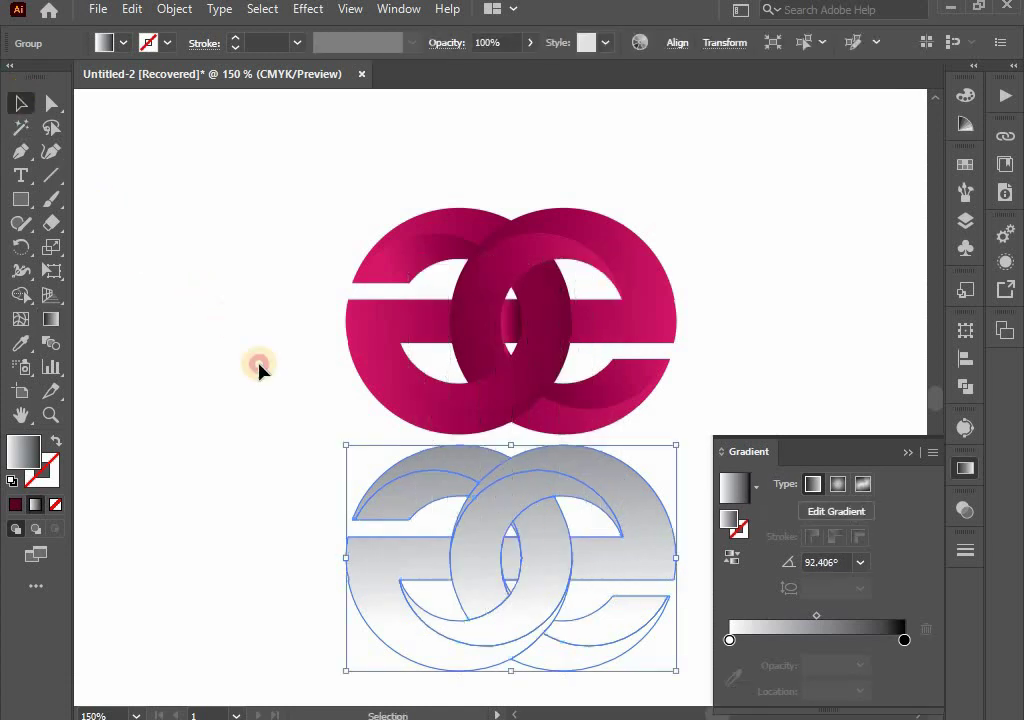
{"action": "left_click", "coordinate": [258, 365]}
{"action": "left_click", "coordinate": [907, 458]}
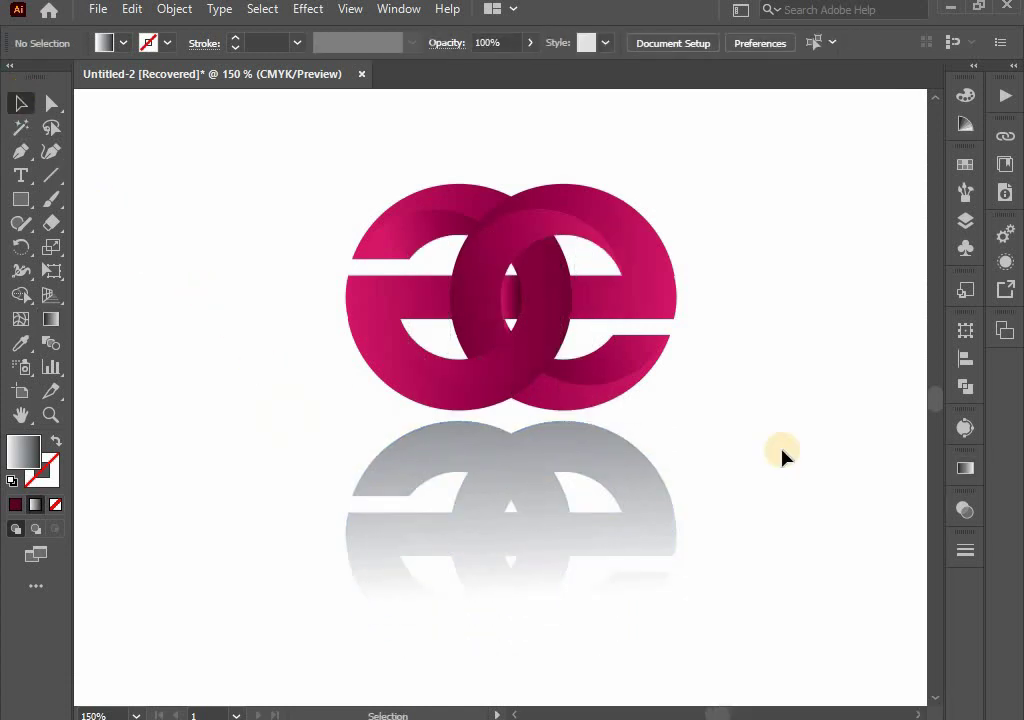
{"action": "left_click_drag", "start_coordinate": [741, 462], "coordinate": [742, 461]}
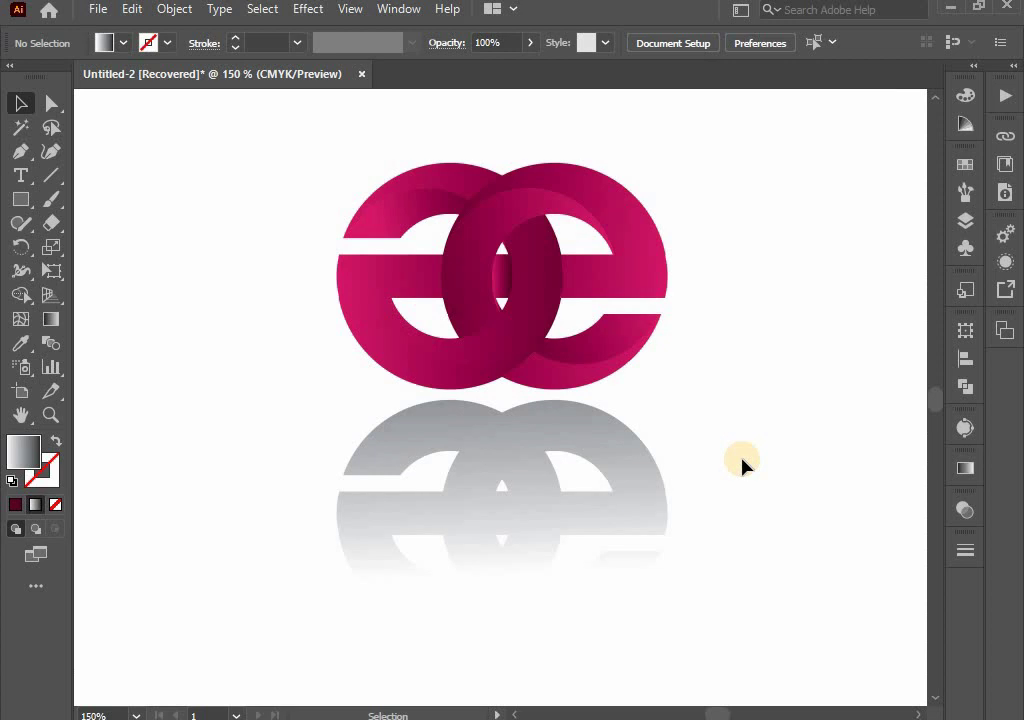